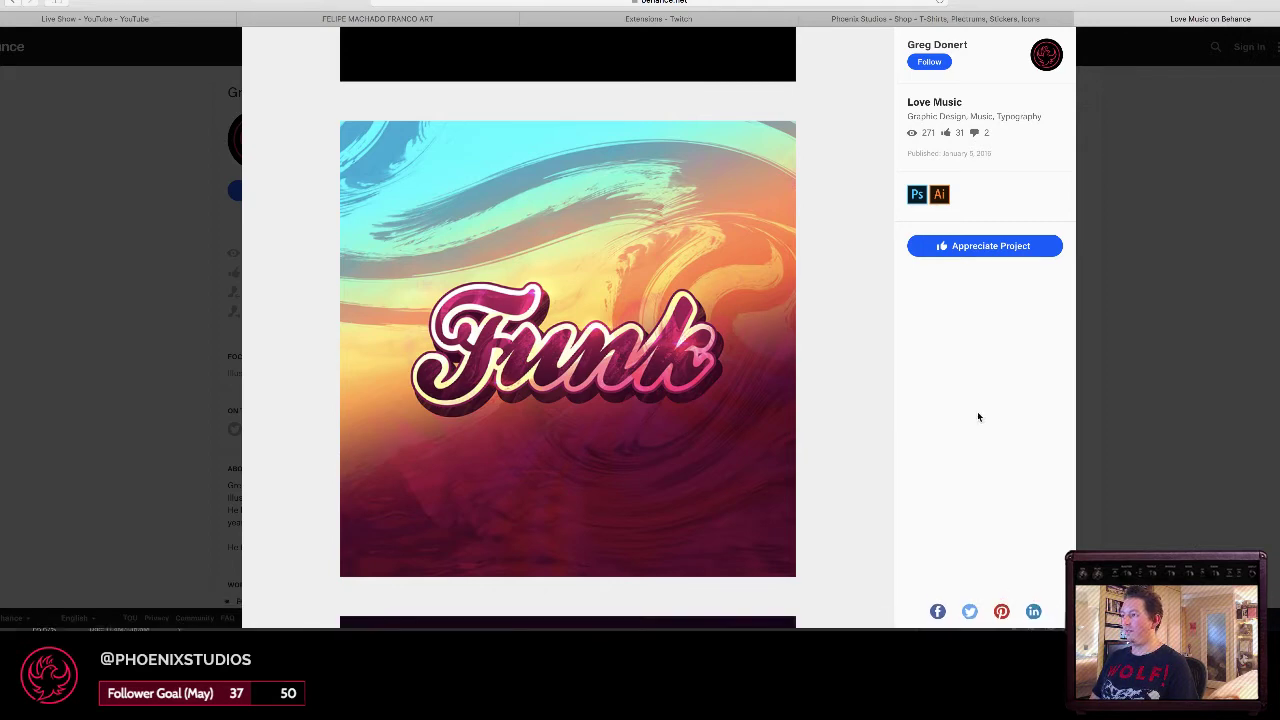
Switch to Photoshop and give the layer list of punk-v2.psd more room by collapsing the layer comps below it.
{"action": "key", "text": "super+Tab"}
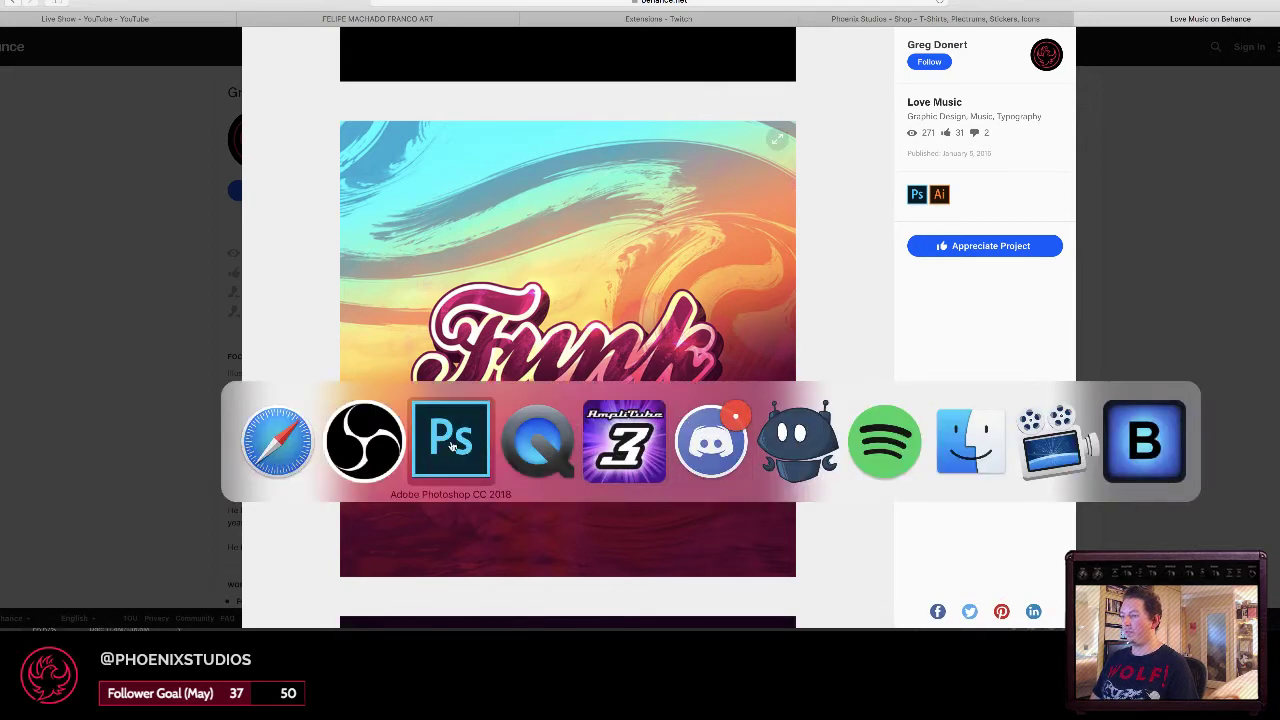
{"action": "left_click", "coordinate": [452, 446]}
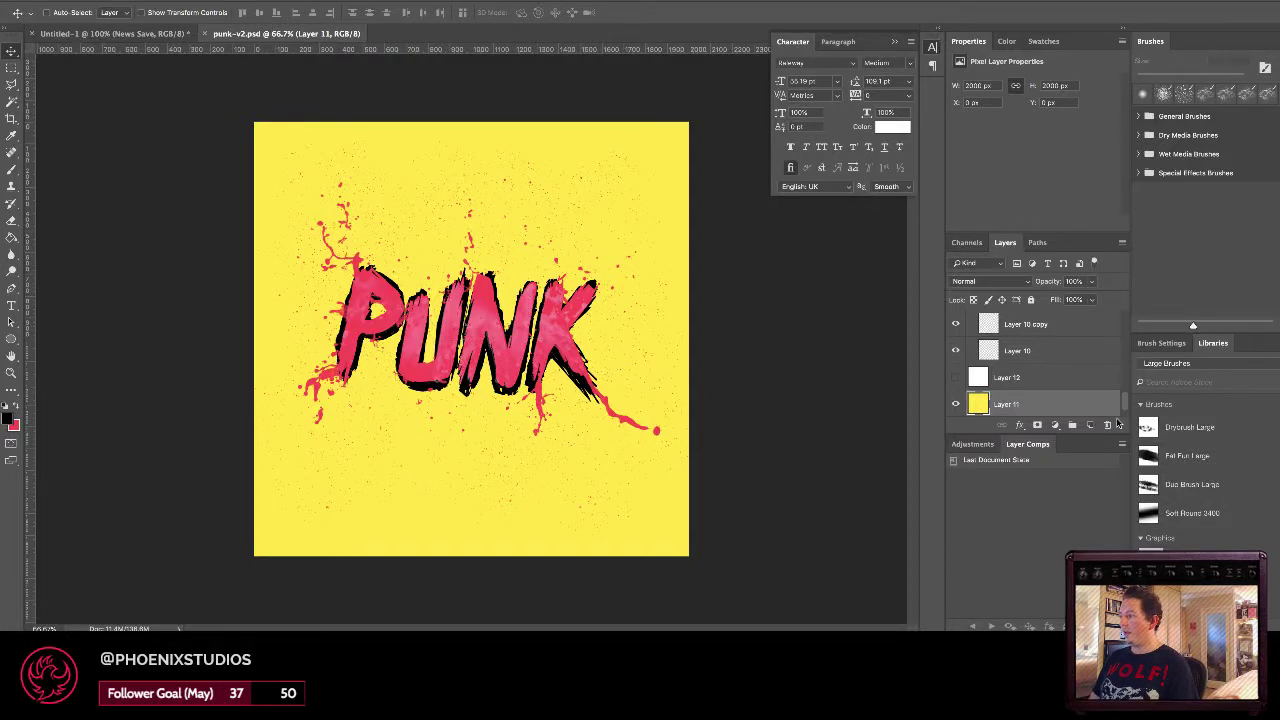
{"action": "double_click", "coordinate": [1022, 445]}
{"action": "scroll", "coordinate": [1048, 481], "scroll_direction": "up", "scroll_amount": 5}
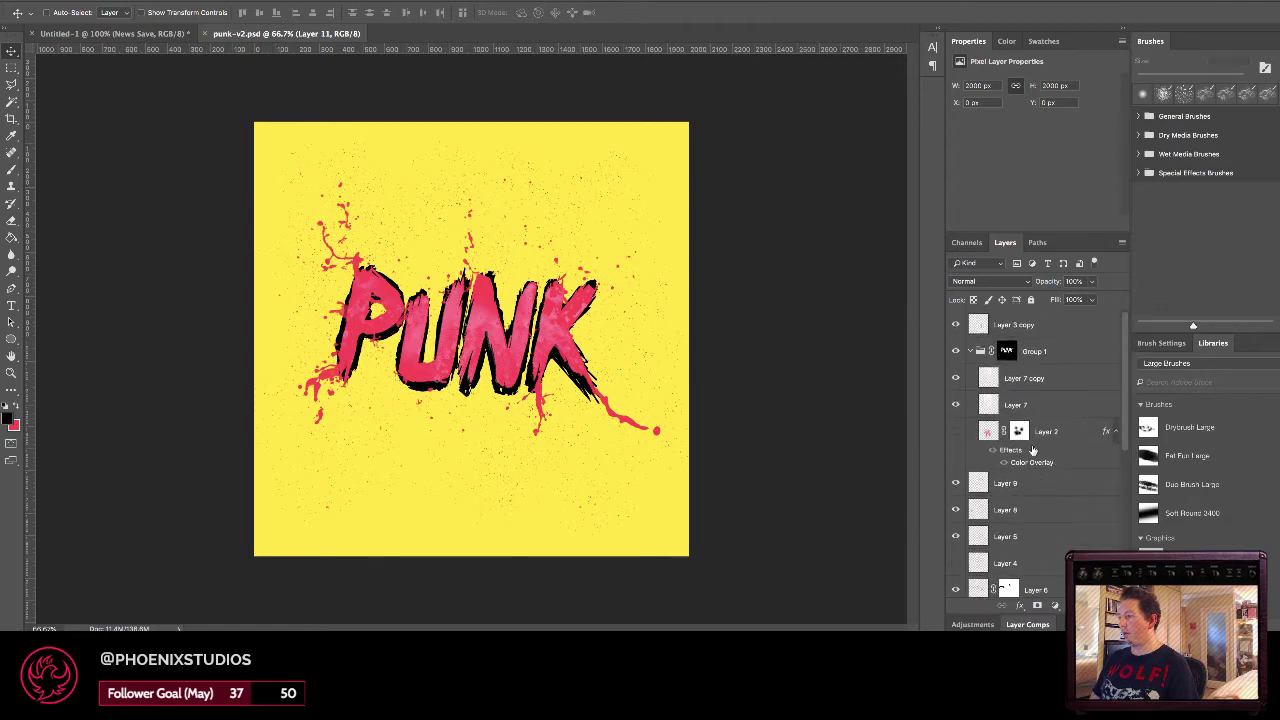
Select the Vector Smart Object layer, followed by the yellow Layer 11 behind the lettering.
{"action": "scroll", "coordinate": [1033, 451], "scroll_direction": "down", "scroll_amount": 5}
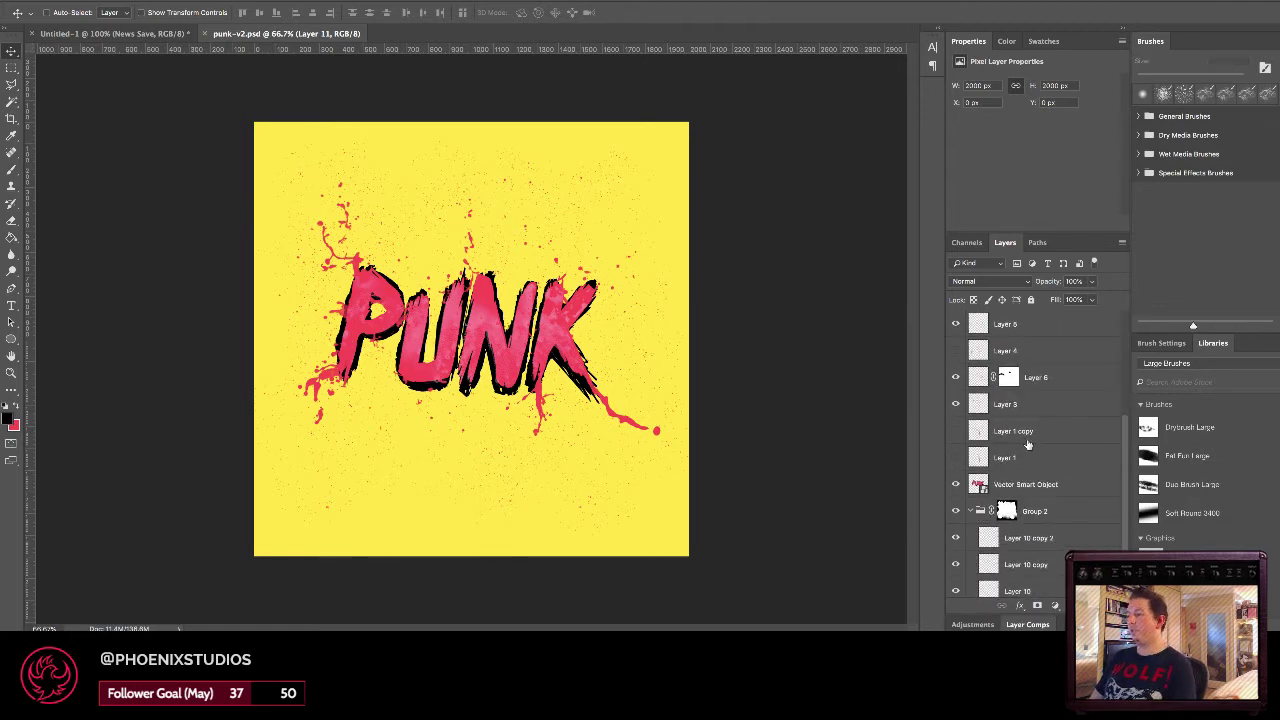
{"action": "scroll", "coordinate": [1030, 447], "scroll_direction": "down", "scroll_amount": 3}
{"action": "scroll", "coordinate": [1028, 444], "scroll_direction": "up", "scroll_amount": 2}
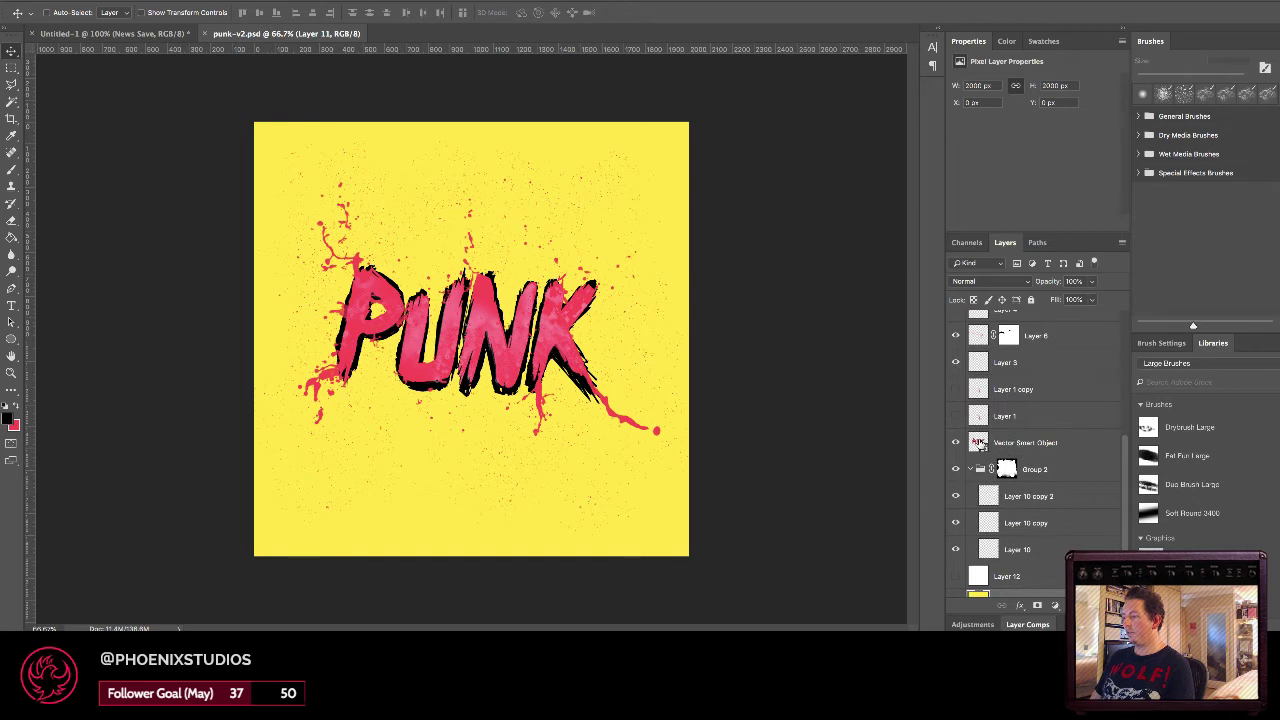
{"action": "left_click", "coordinate": [979, 443]}
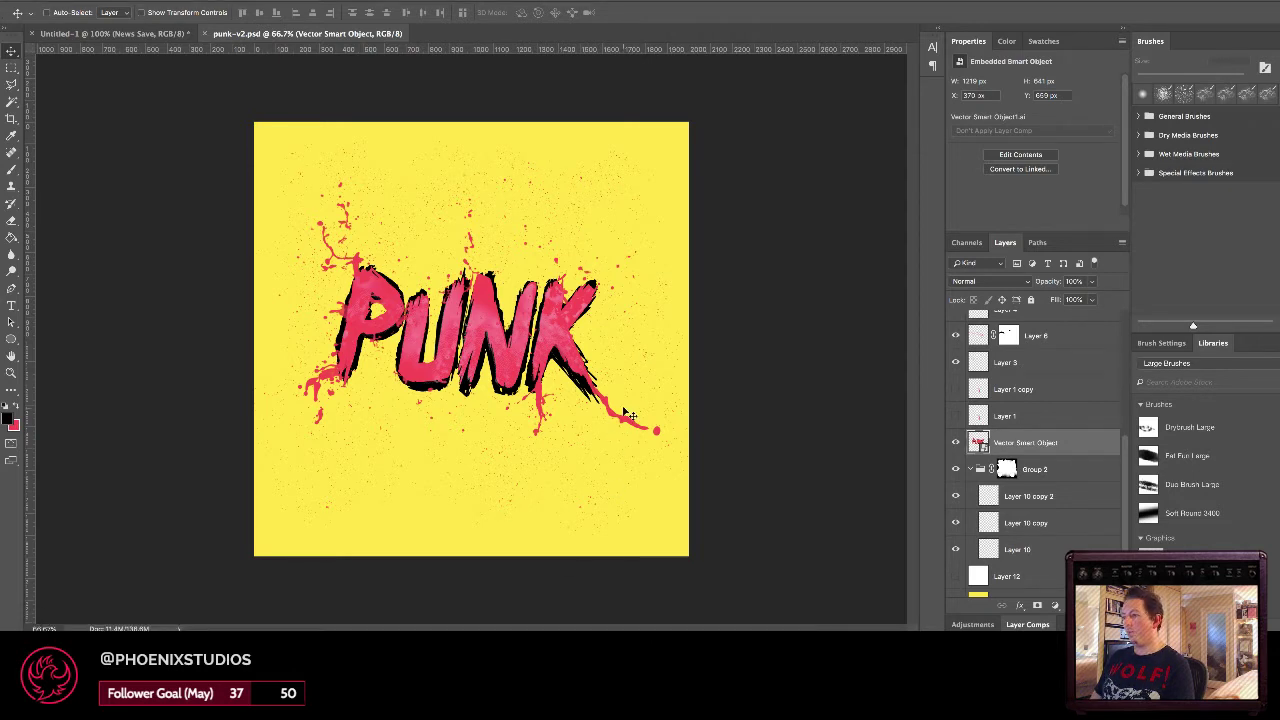
{"action": "right_click", "coordinate": [646, 362]}
{"action": "left_click", "coordinate": [673, 362]}
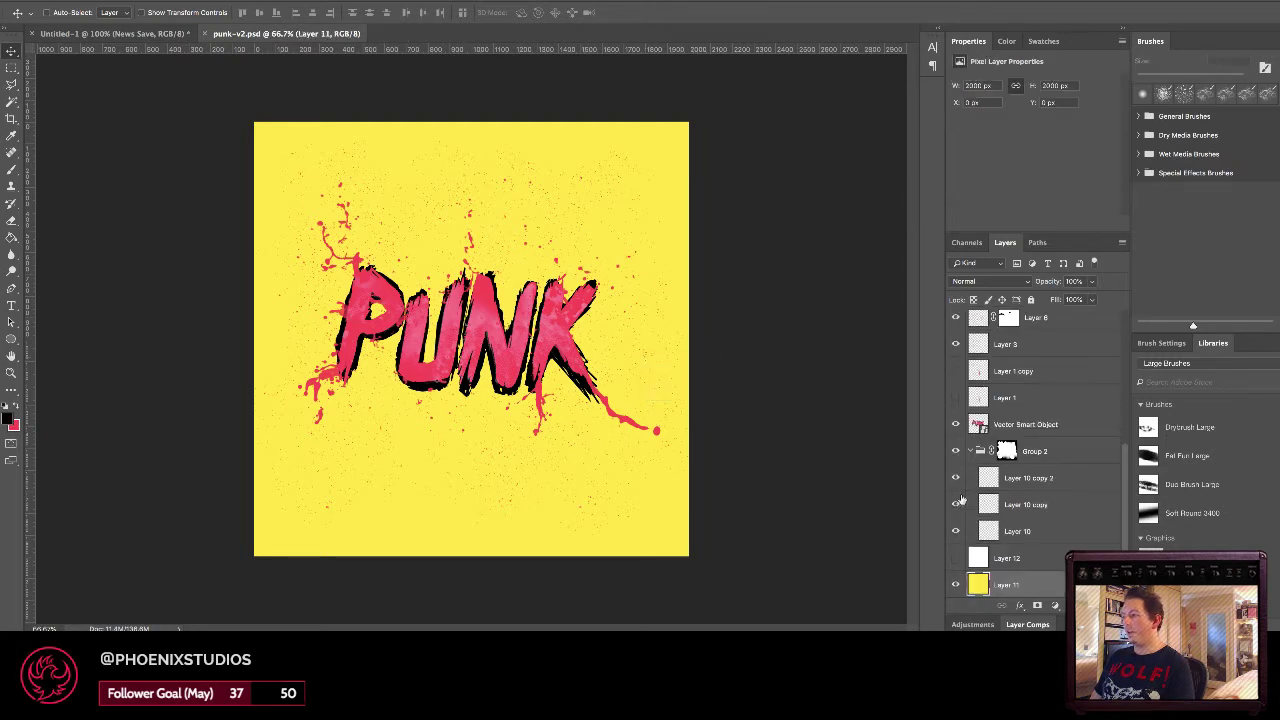
Hide the Vector Smart Object layer and collapse Group 2.
{"action": "scroll", "coordinate": [978, 505], "scroll_direction": "down", "scroll_amount": 1}
{"action": "left_click", "coordinate": [955, 398]}
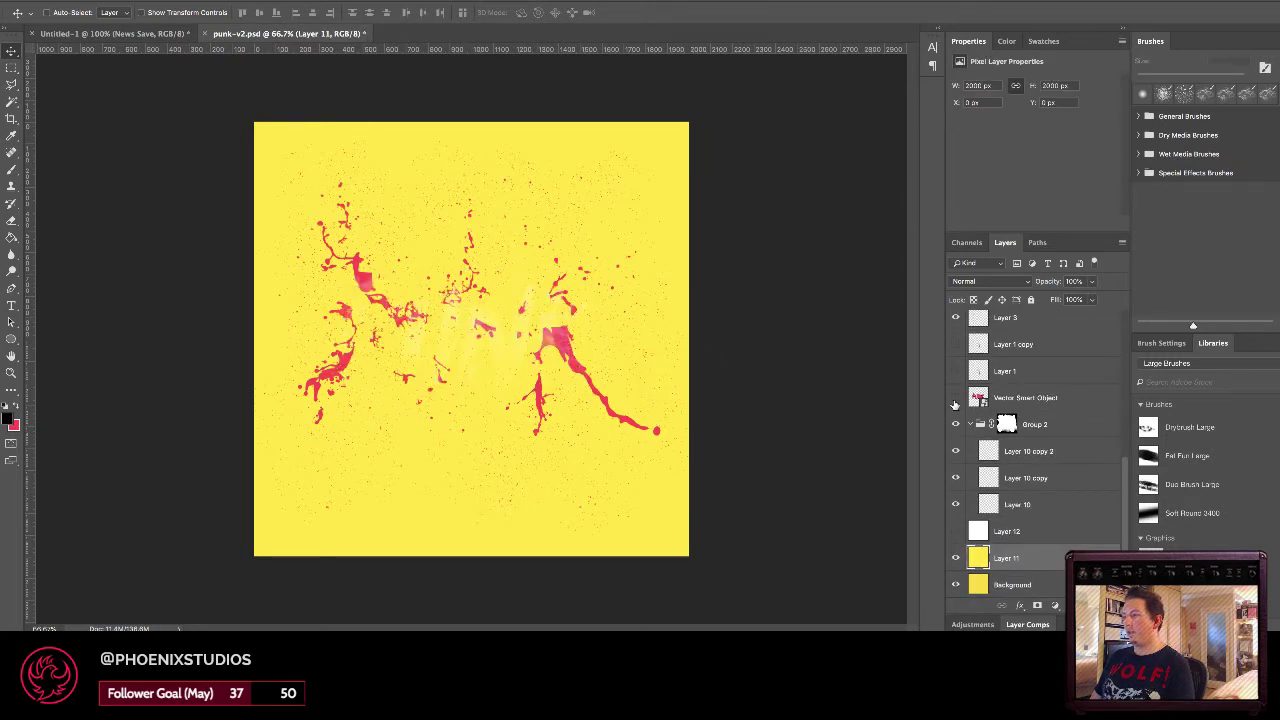
{"action": "left_click", "coordinate": [972, 425]}
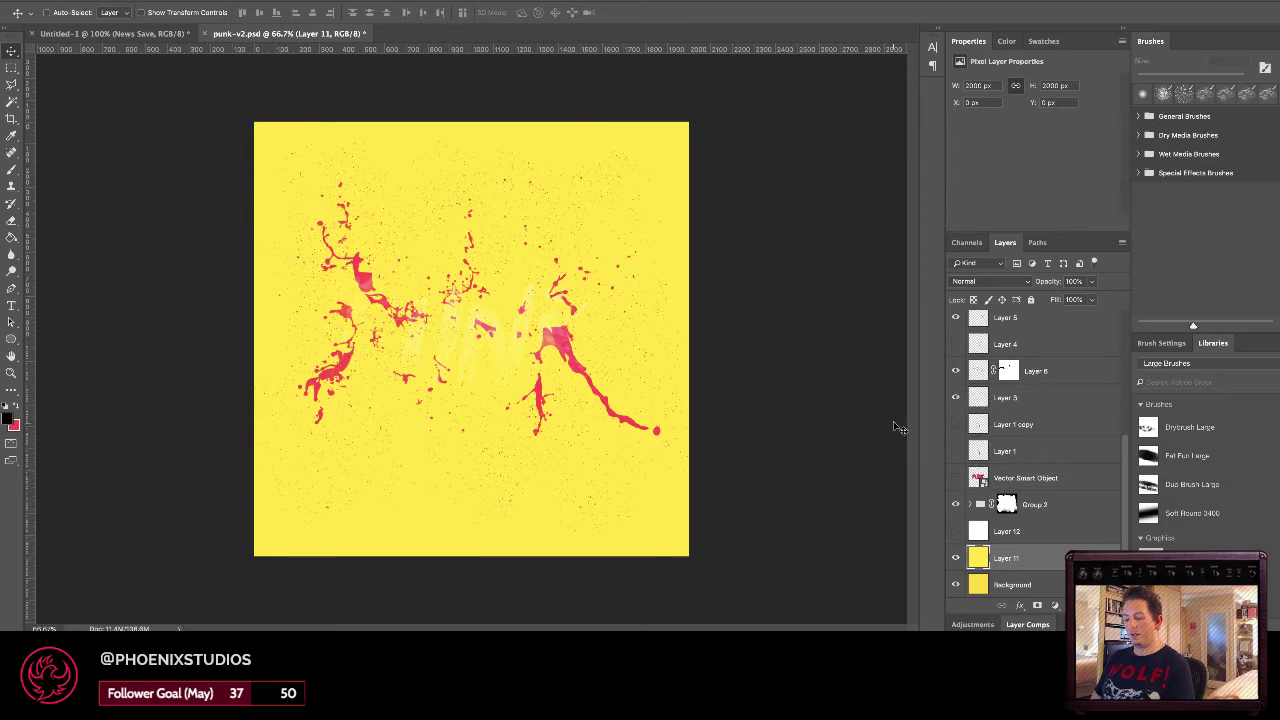
Examine the paint splatters and faint textures close up, comparing the artwork with and without the Vector Smart Object lettering.
{"action": "key", "text": "ctrl+plus"}
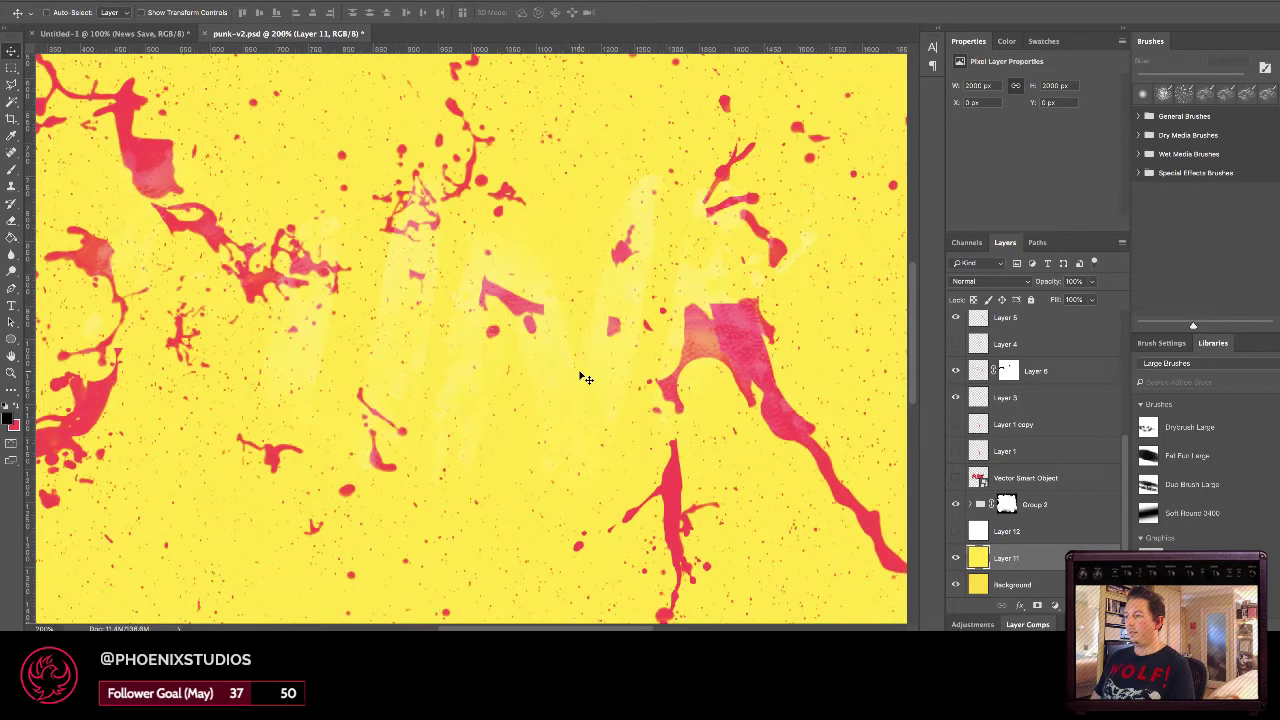
{"action": "key", "text": "ctrl+plus"}
{"action": "scroll", "coordinate": [585, 377], "scroll_direction": "up", "scroll_amount": 5}
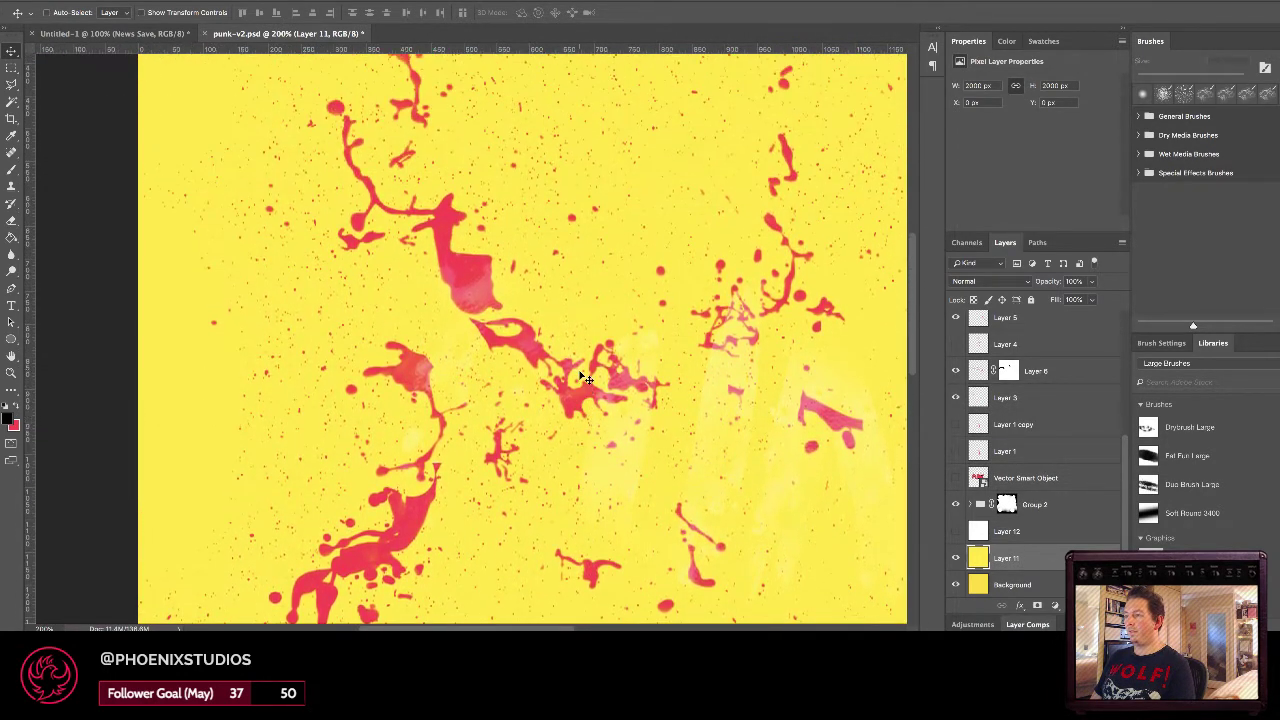
{"action": "scroll", "coordinate": [585, 377], "scroll_direction": "right", "scroll_amount": 3}
{"action": "scroll", "coordinate": [580, 376], "scroll_direction": "down", "scroll_amount": 5}
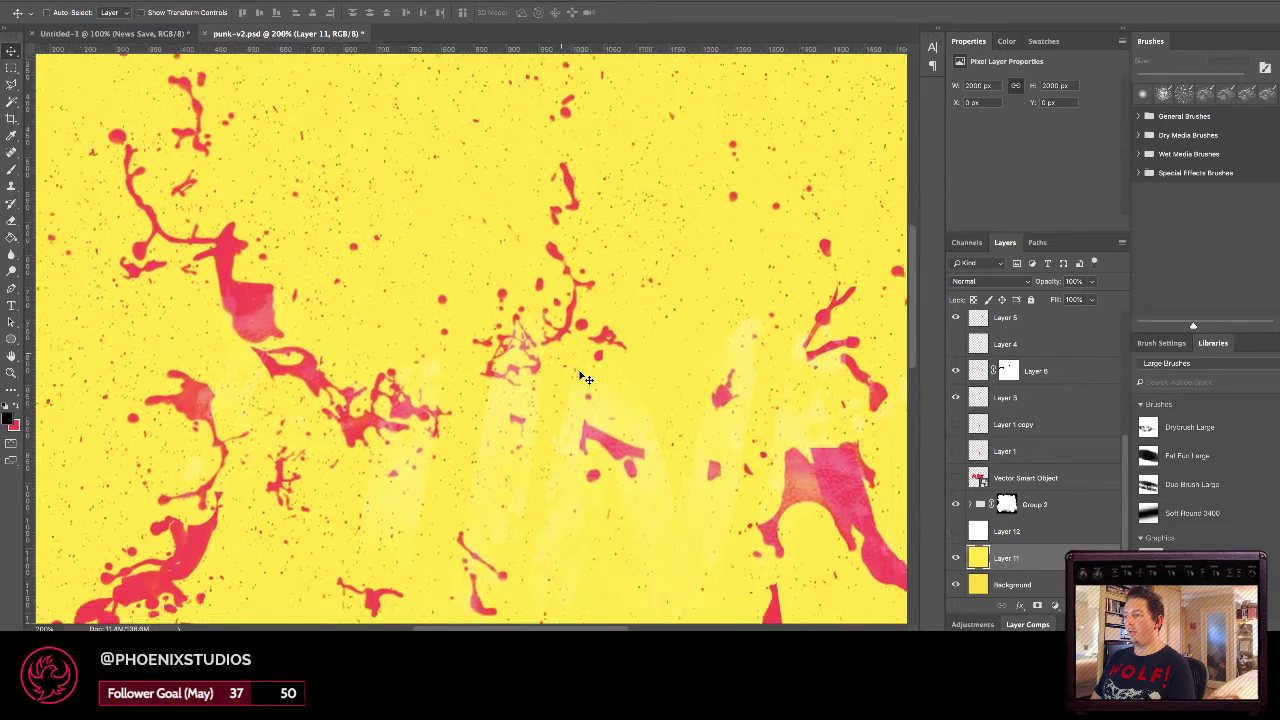
{"action": "scroll", "coordinate": [580, 376], "scroll_direction": "right", "scroll_amount": 7}
{"action": "key", "text": "ctrl+minus"}
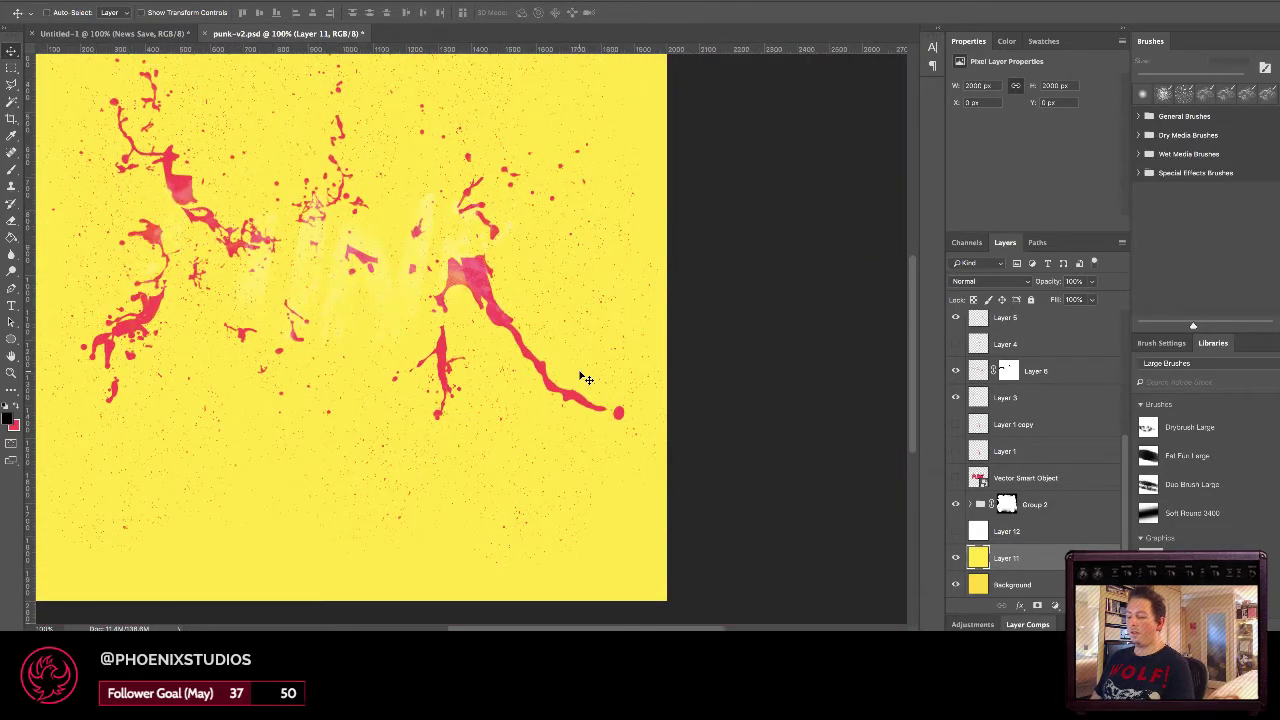
{"action": "scroll", "coordinate": [585, 377], "scroll_direction": "up", "scroll_amount": 5}
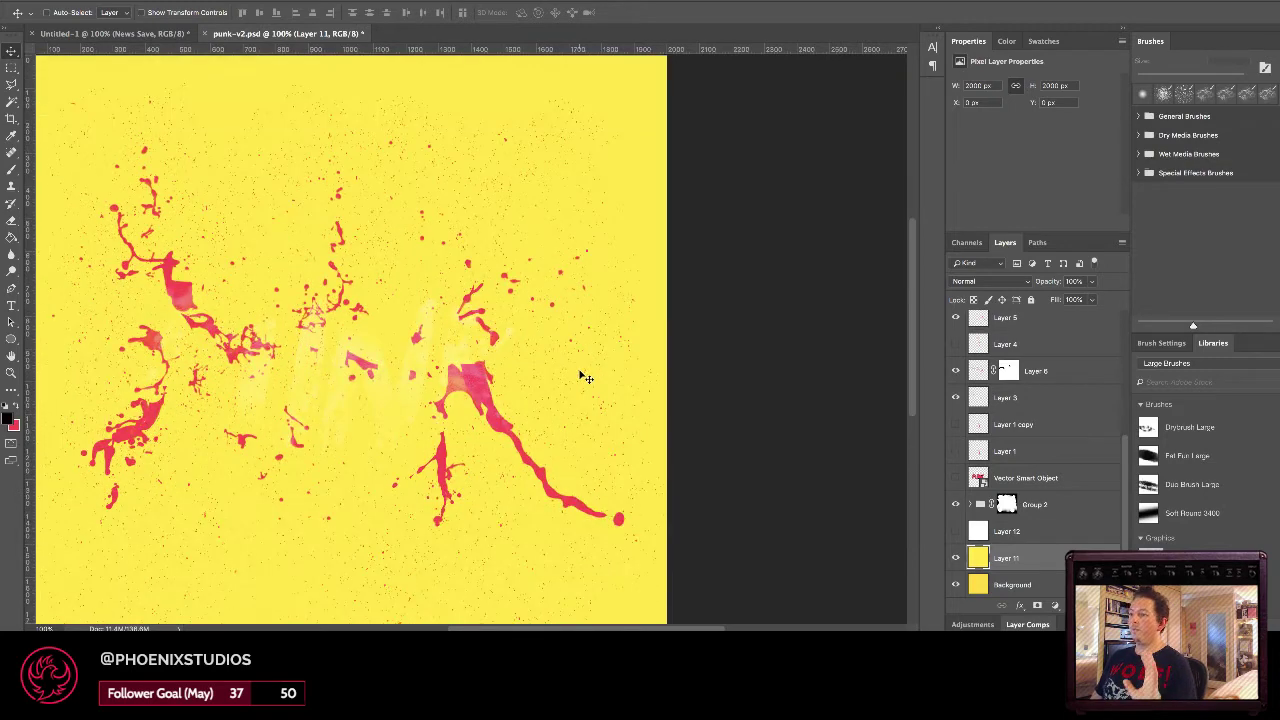
{"action": "scroll", "coordinate": [586, 377], "scroll_direction": "left", "scroll_amount": 4}
{"action": "left_click", "coordinate": [956, 479]}
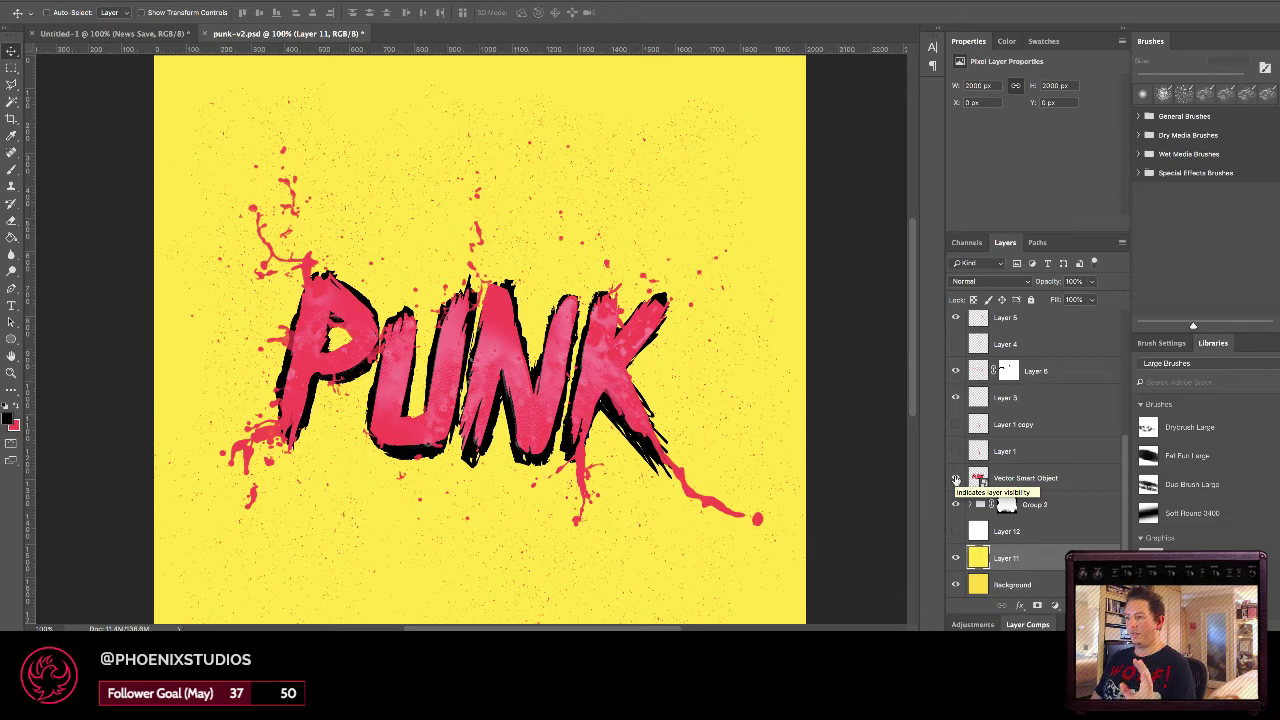
{"action": "left_click", "coordinate": [956, 479]}
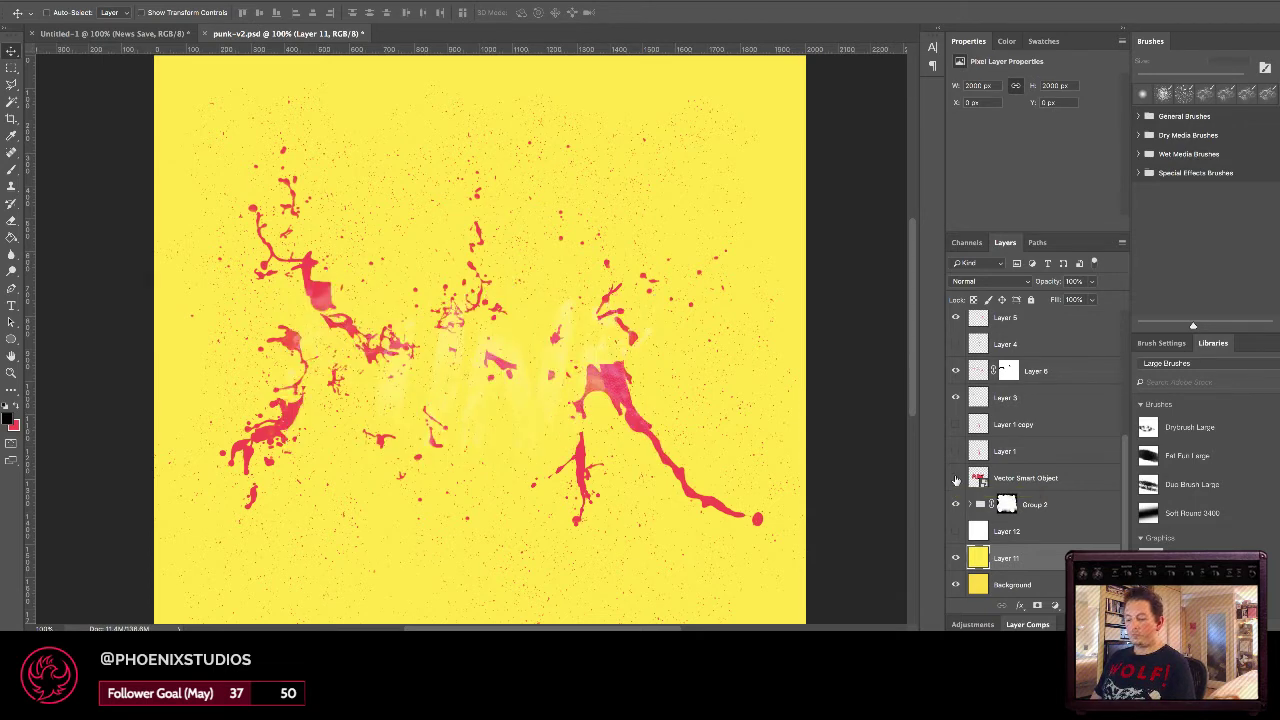
Select the Layer 7 copy texture from the artwork and change its blend mode to Normal.
{"action": "key", "text": "super+plus"}
{"action": "right_click", "coordinate": [435, 418]}
{"action": "left_click", "coordinate": [445, 437]}
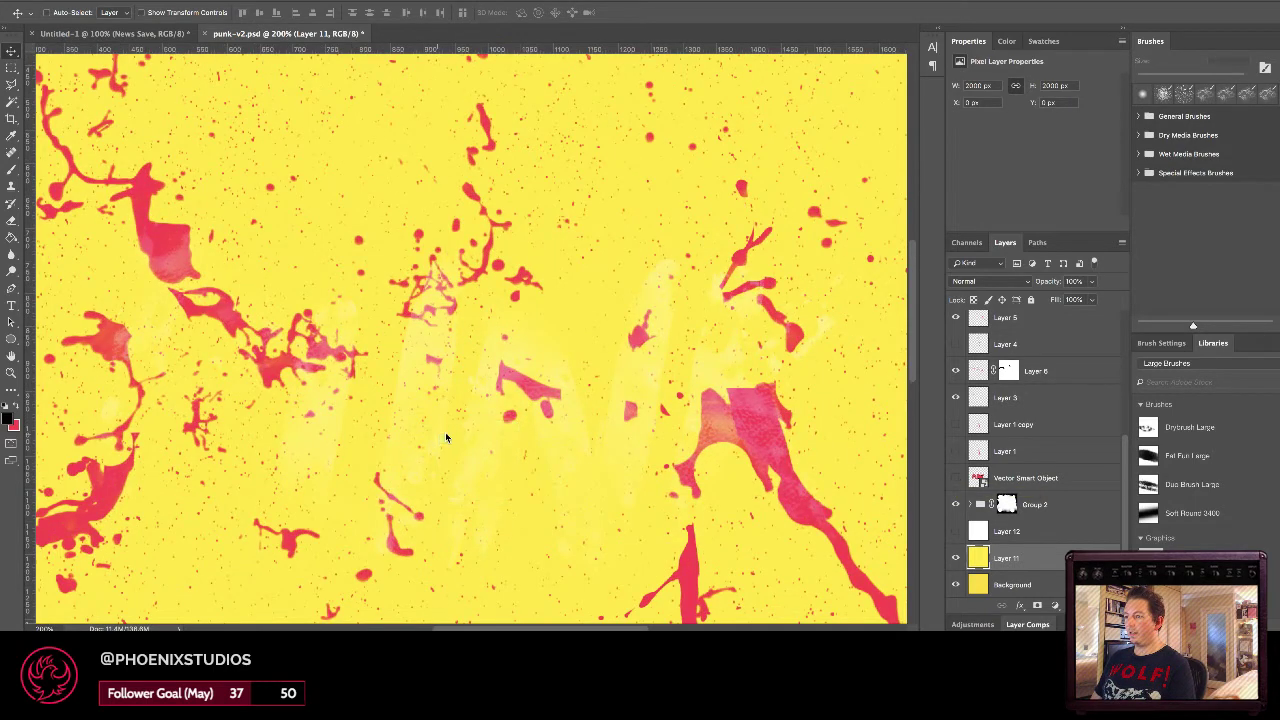
{"action": "left_click", "coordinate": [988, 281]}
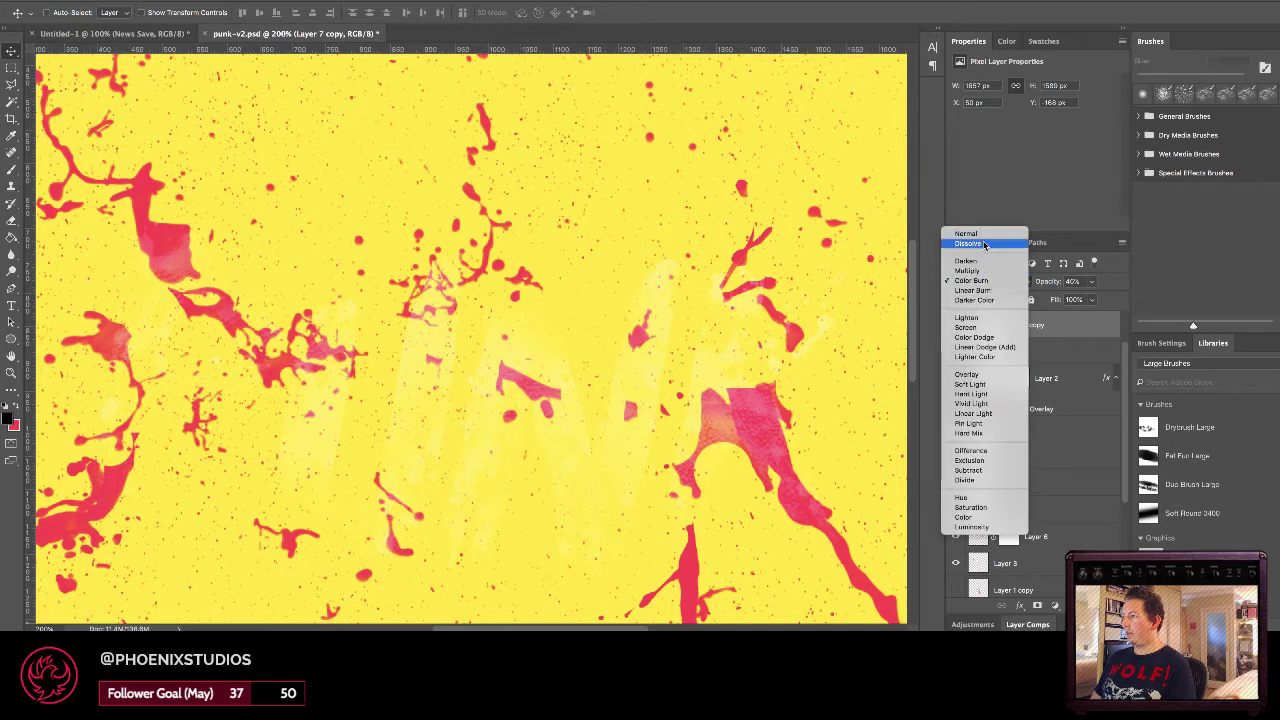
{"action": "left_click", "coordinate": [984, 241]}
Examine the texture over the letters and splatters close up, and return Layer 7 copy to the Color Burn blend mode.
{"action": "scroll", "coordinate": [591, 314], "scroll_direction": "down", "scroll_amount": 3}
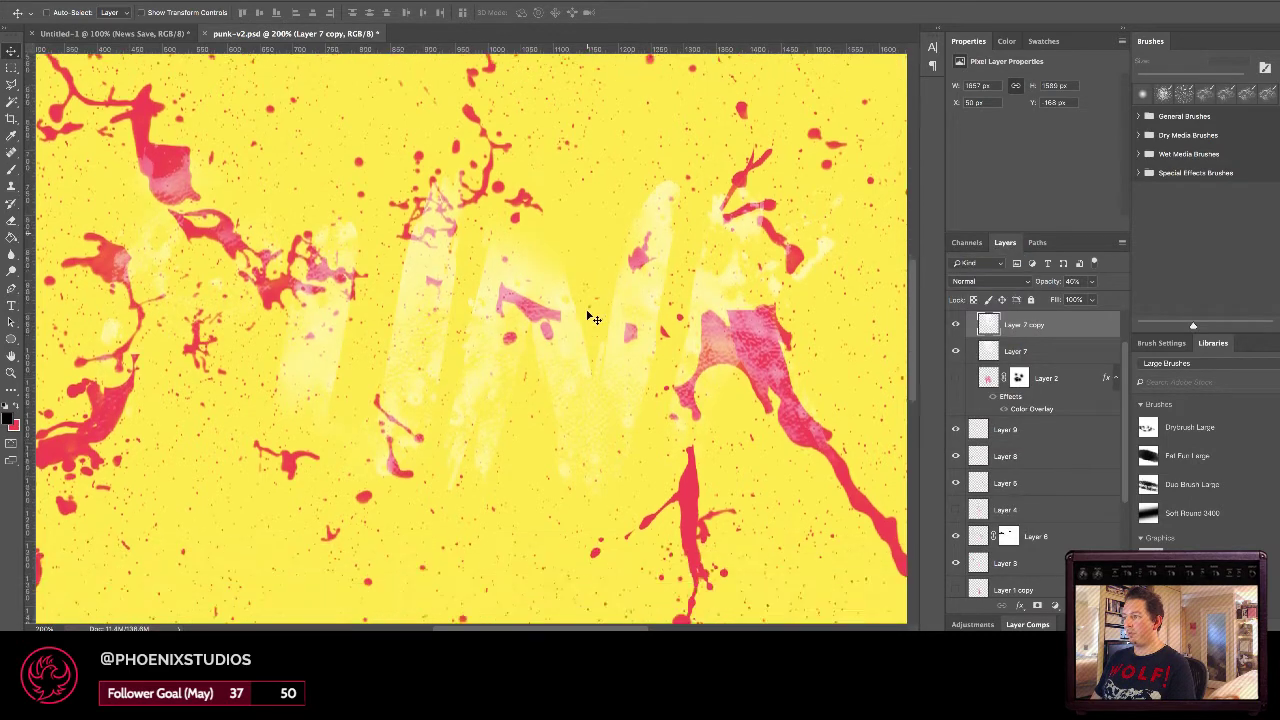
{"action": "scroll", "coordinate": [591, 314], "scroll_direction": "right", "scroll_amount": 1}
{"action": "key", "text": "super+plus"}
{"action": "scroll", "coordinate": [740, 335], "scroll_direction": "up", "scroll_amount": 1}
{"action": "scroll", "coordinate": [735, 340], "scroll_direction": "right", "scroll_amount": 3}
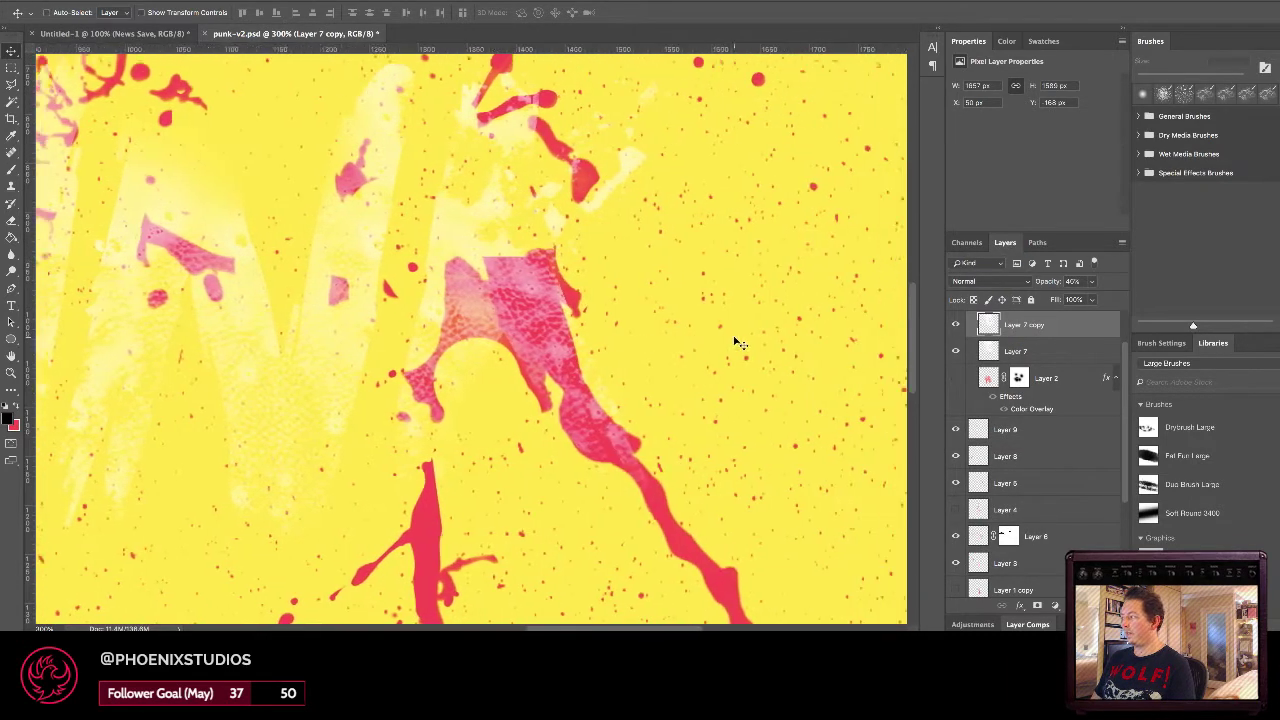
{"action": "scroll", "coordinate": [590, 343], "scroll_direction": "up", "scroll_amount": 1}
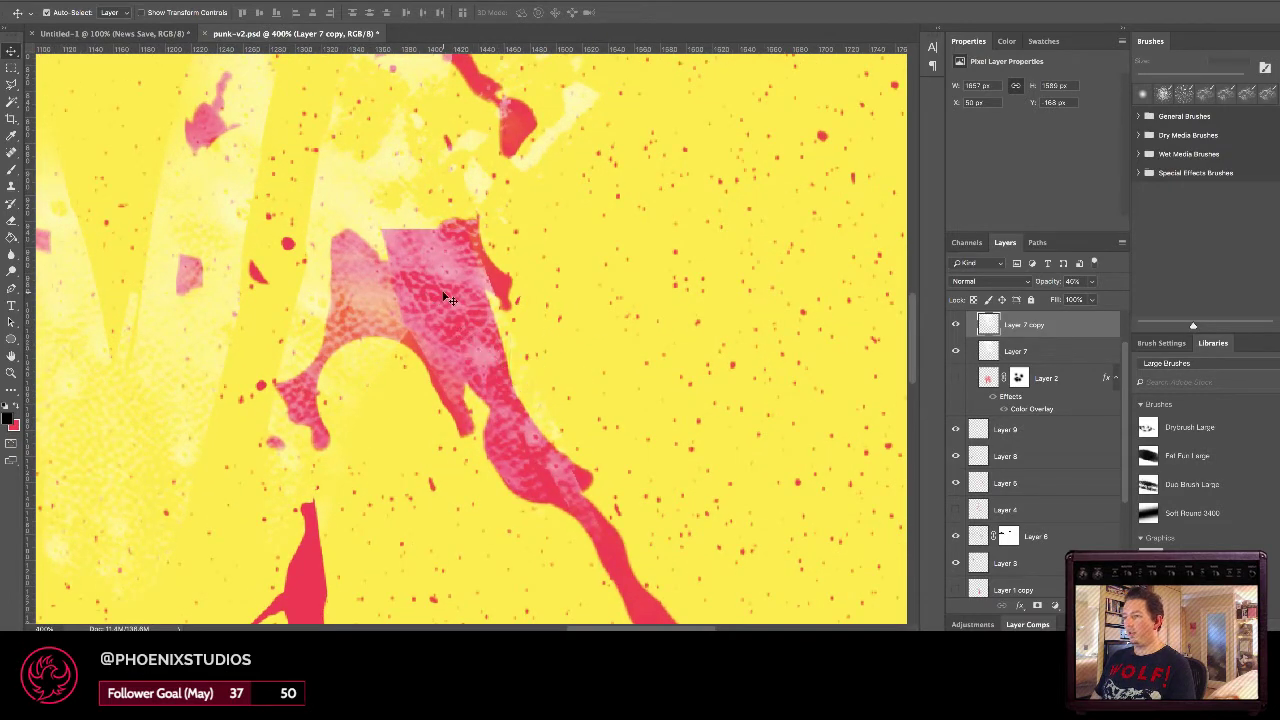
{"action": "scroll", "coordinate": [447, 299], "scroll_direction": "down", "scroll_amount": 3}
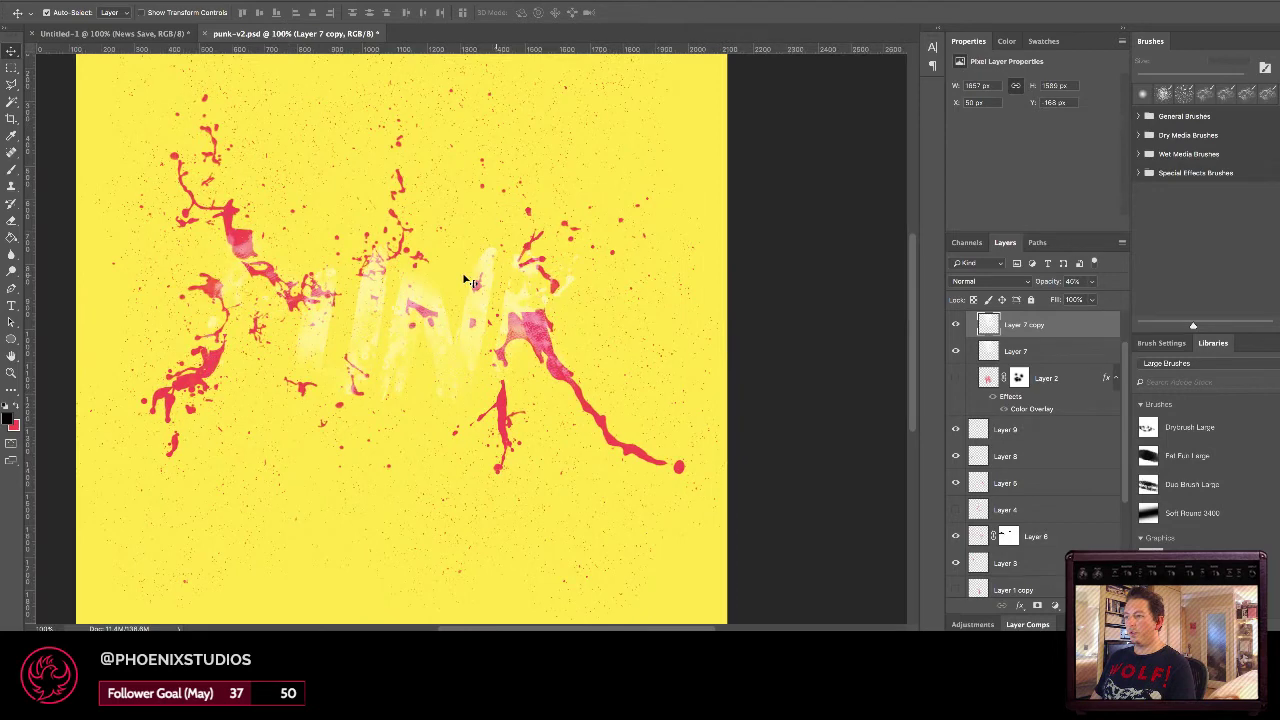
{"action": "scroll", "coordinate": [464, 280], "scroll_direction": "up", "scroll_amount": 1}
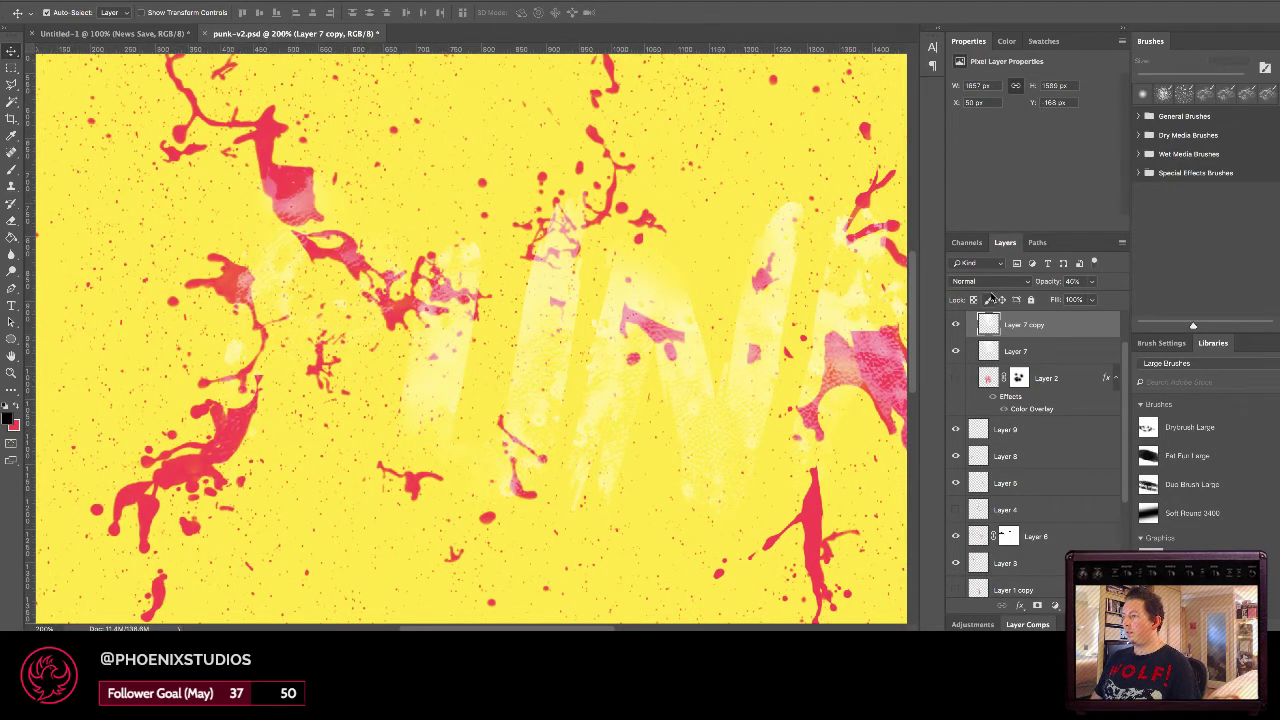
{"action": "key", "text": "alt+shift+b"}
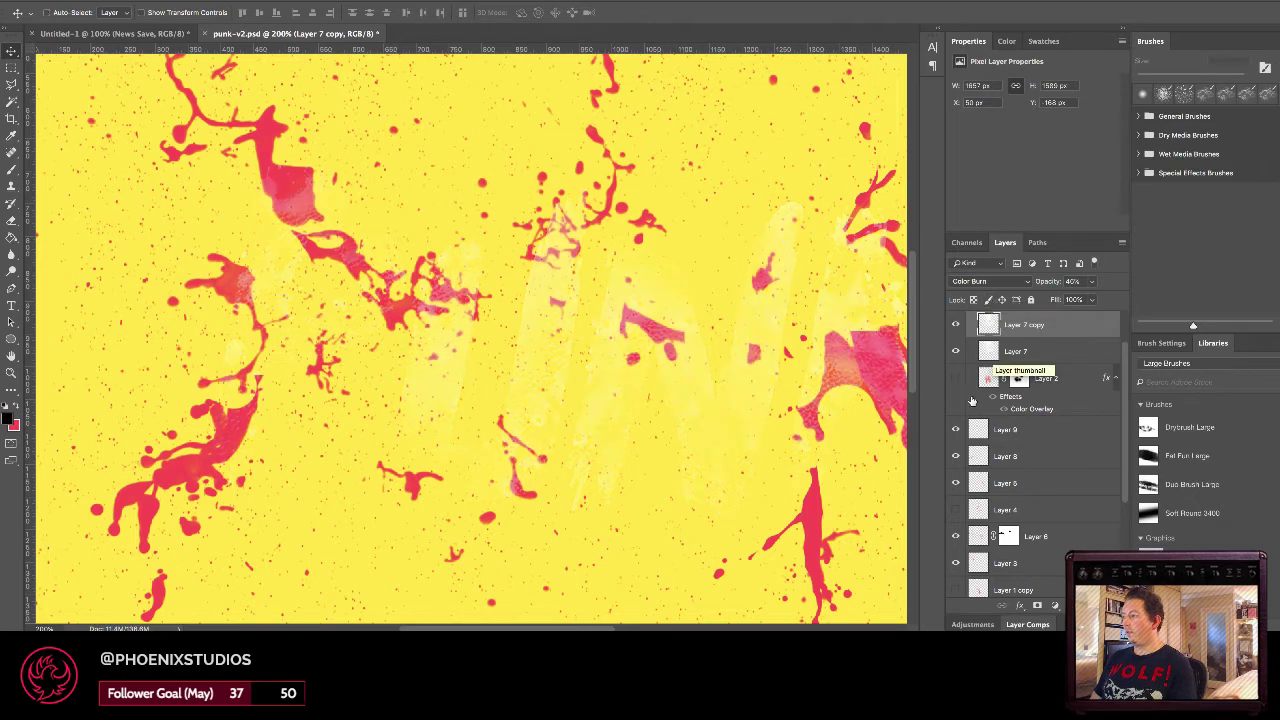
Compare the artwork with Layer 2, Layer 7 and Layer 7 copy in Group 1 switched on and off.
{"action": "scroll", "coordinate": [975, 420], "scroll_direction": "up", "scroll_amount": 2}
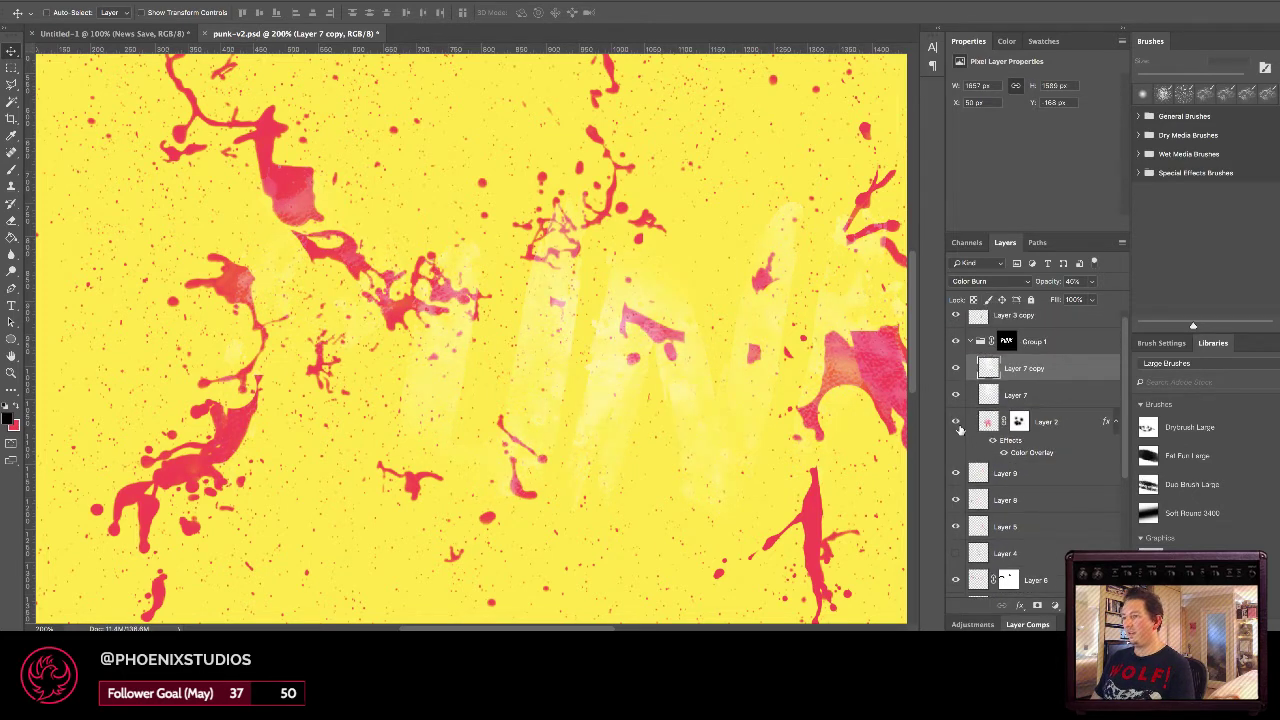
{"action": "scroll", "coordinate": [977, 422], "scroll_direction": "up", "scroll_amount": 1}
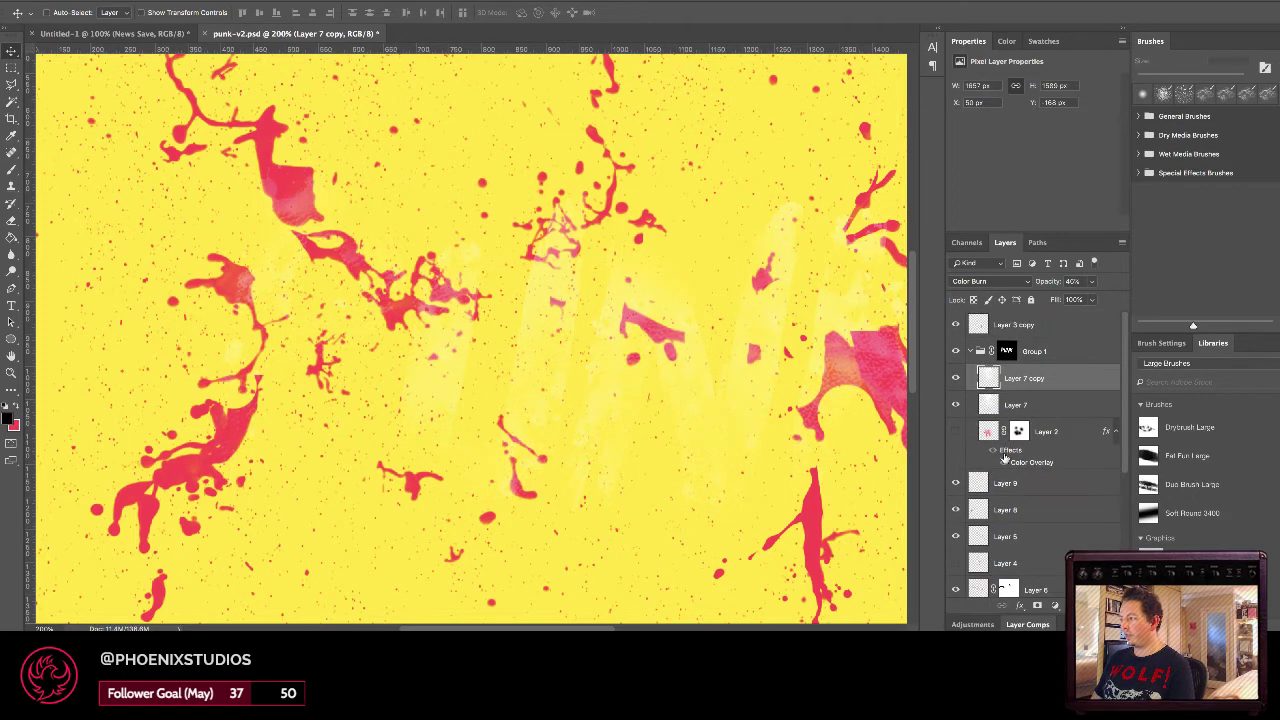
{"action": "left_click", "coordinate": [1050, 434]}
{"action": "left_click", "coordinate": [955, 431]}
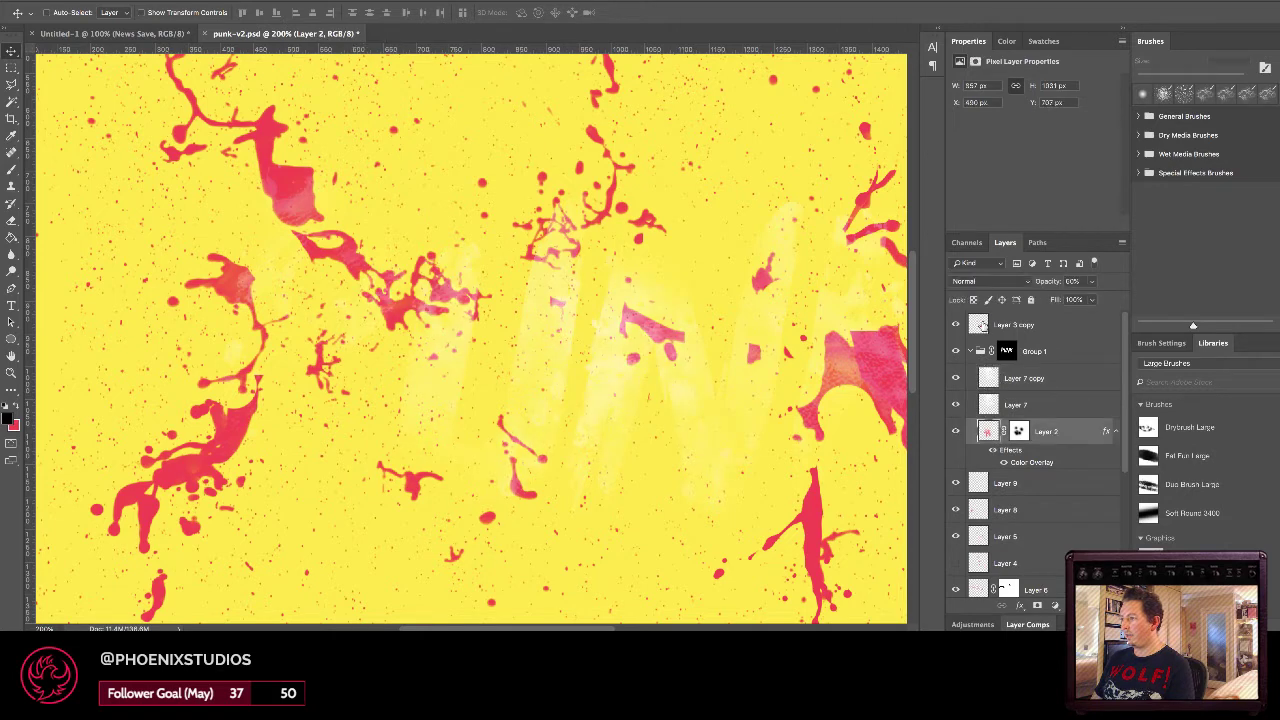
{"action": "left_click", "coordinate": [958, 384]}
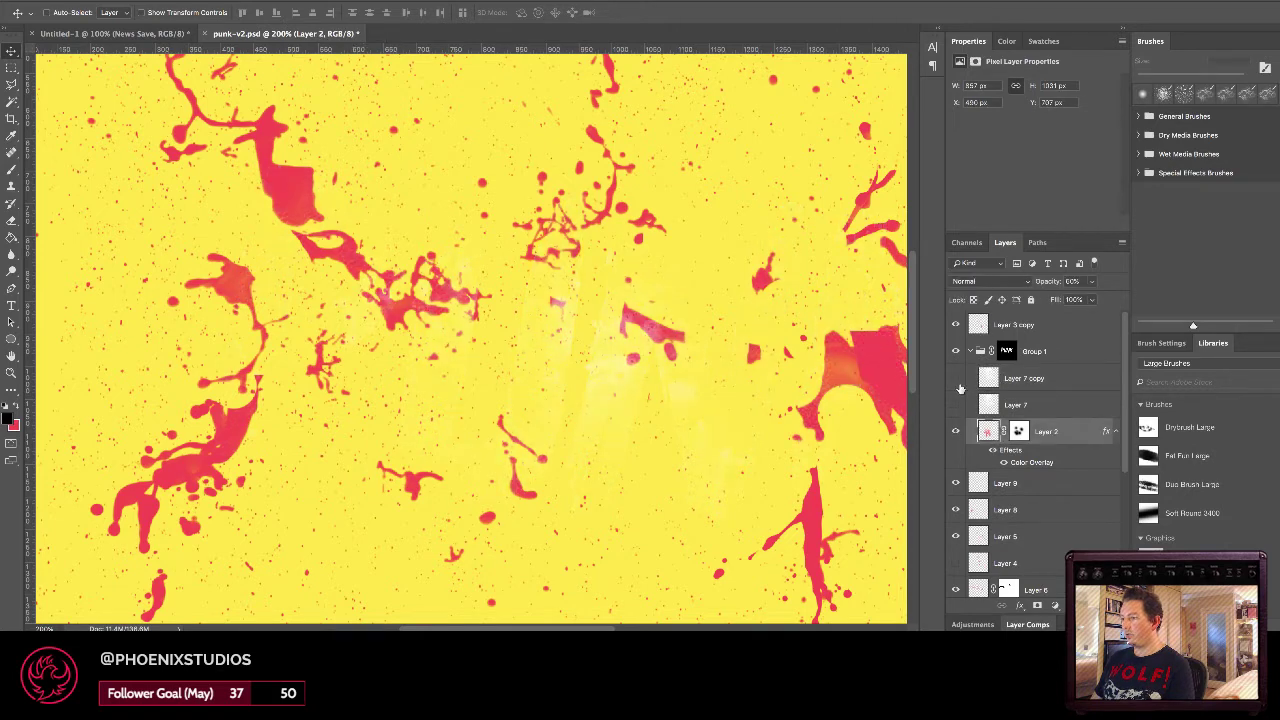
{"action": "left_click", "coordinate": [957, 405]}
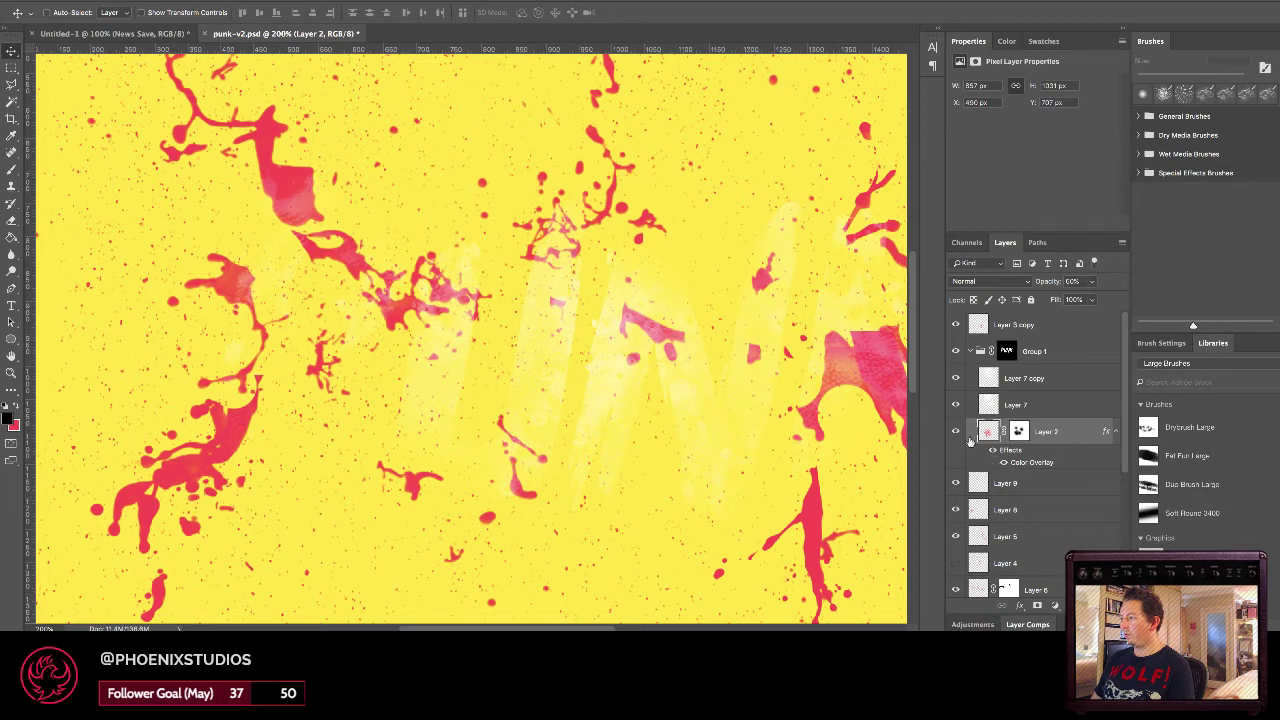
{"action": "left_click", "coordinate": [958, 433]}
Show the Vector Smart Object lettering again.
{"action": "scroll", "coordinate": [983, 392], "scroll_direction": "down", "scroll_amount": 5}
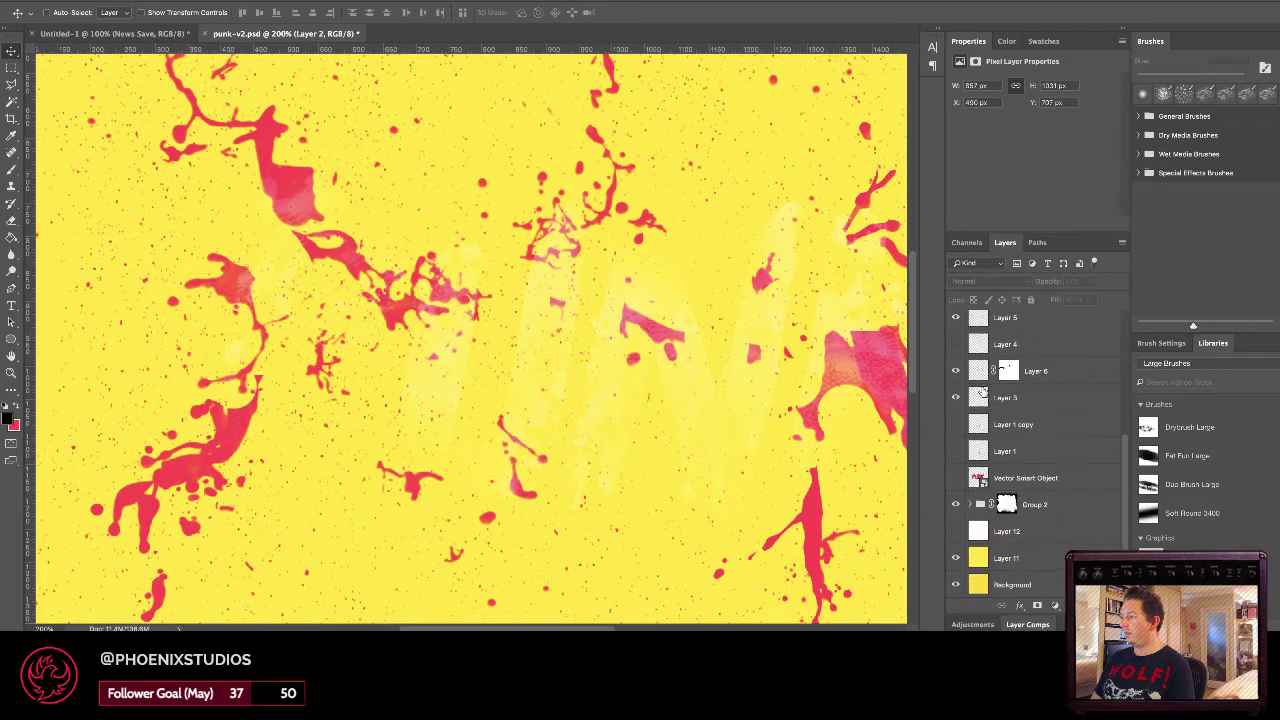
{"action": "left_click", "coordinate": [956, 481]}
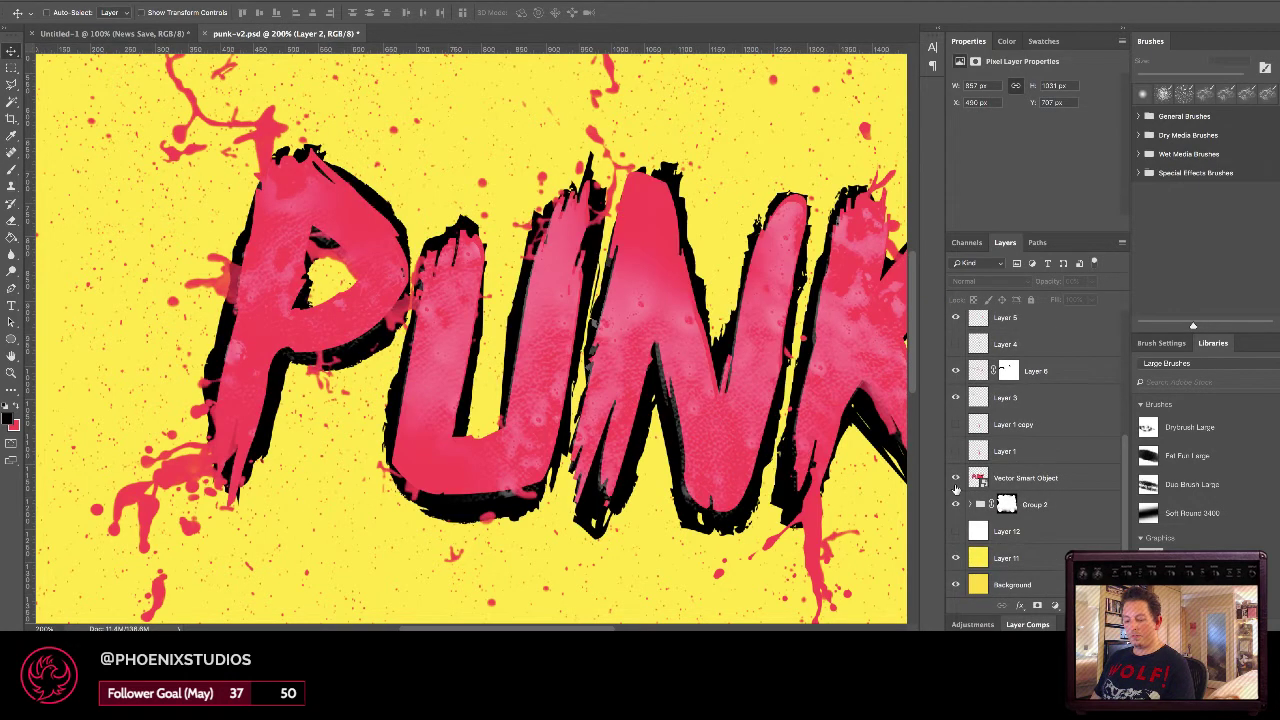
{"action": "key", "text": "ctrl+minus"}
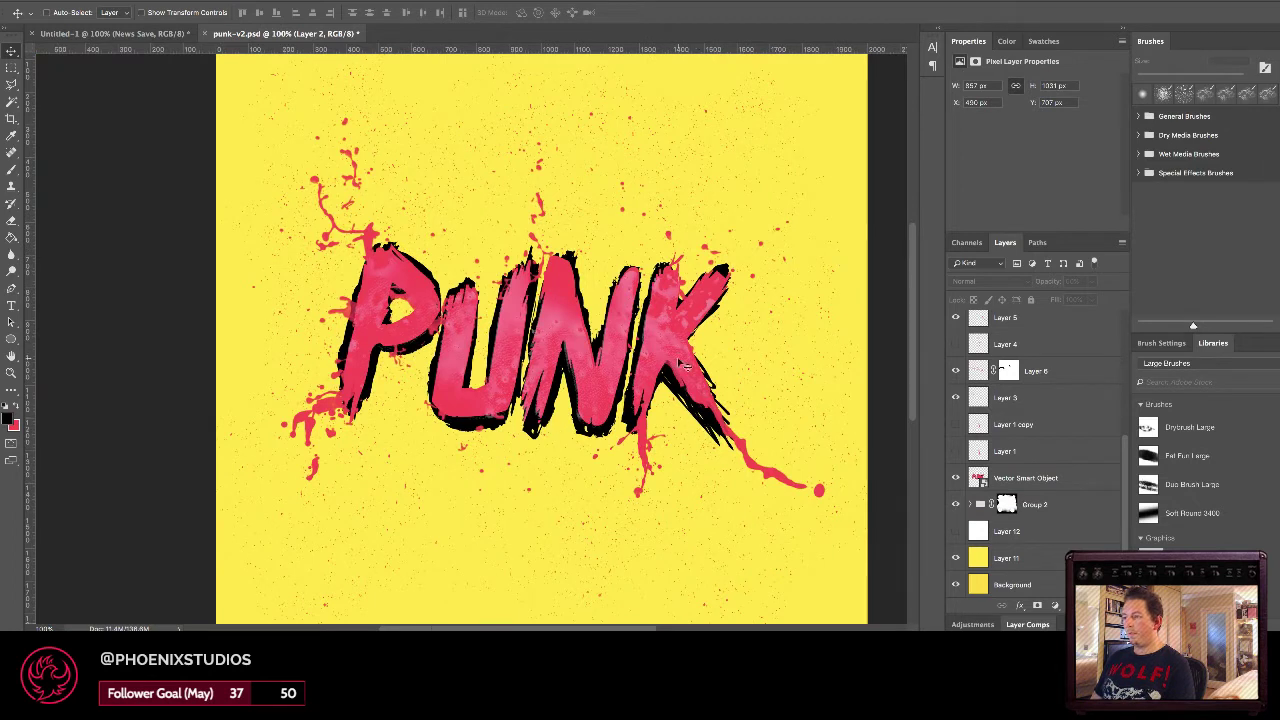
Switch to the Vector Smart Object's contents in Illustrator and move the pink K sideways off its black backing shape.
{"action": "key", "text": "super+Tab"}
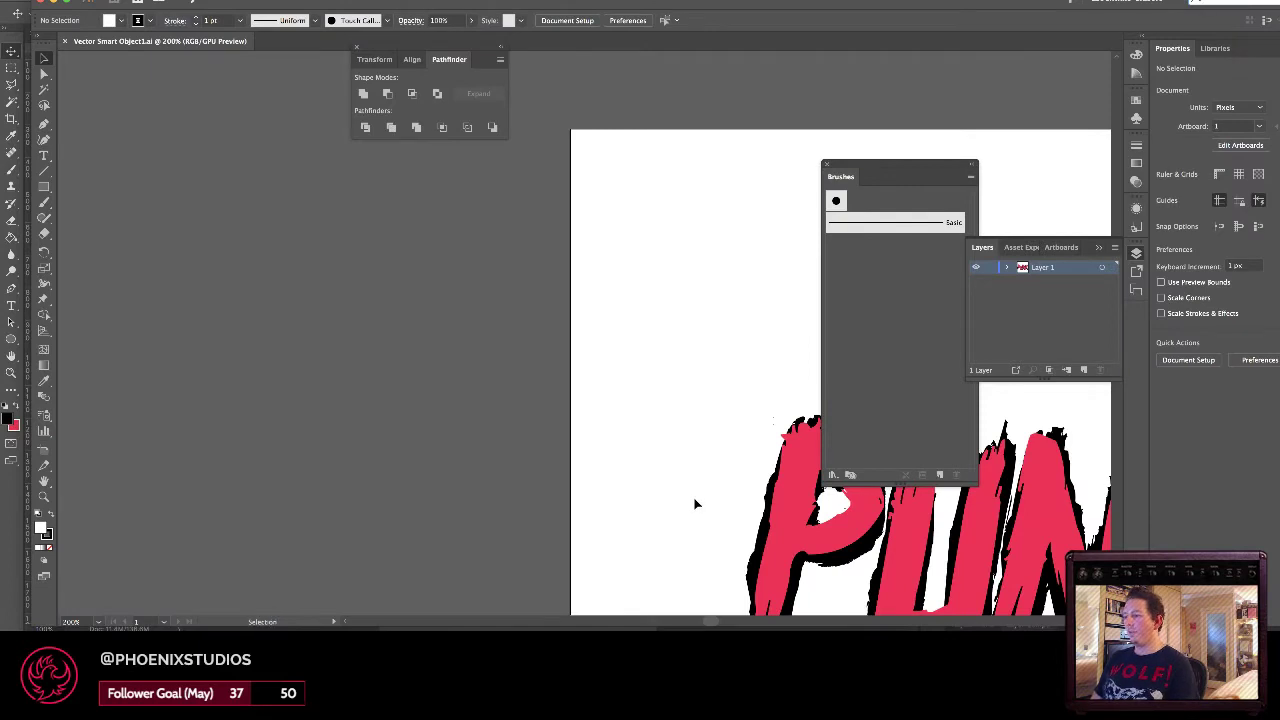
{"action": "left_click_drag", "start_coordinate": [710, 497], "coordinate": [180, 285]}
{"action": "left_click_drag", "start_coordinate": [724, 317], "coordinate": [671, 323]}
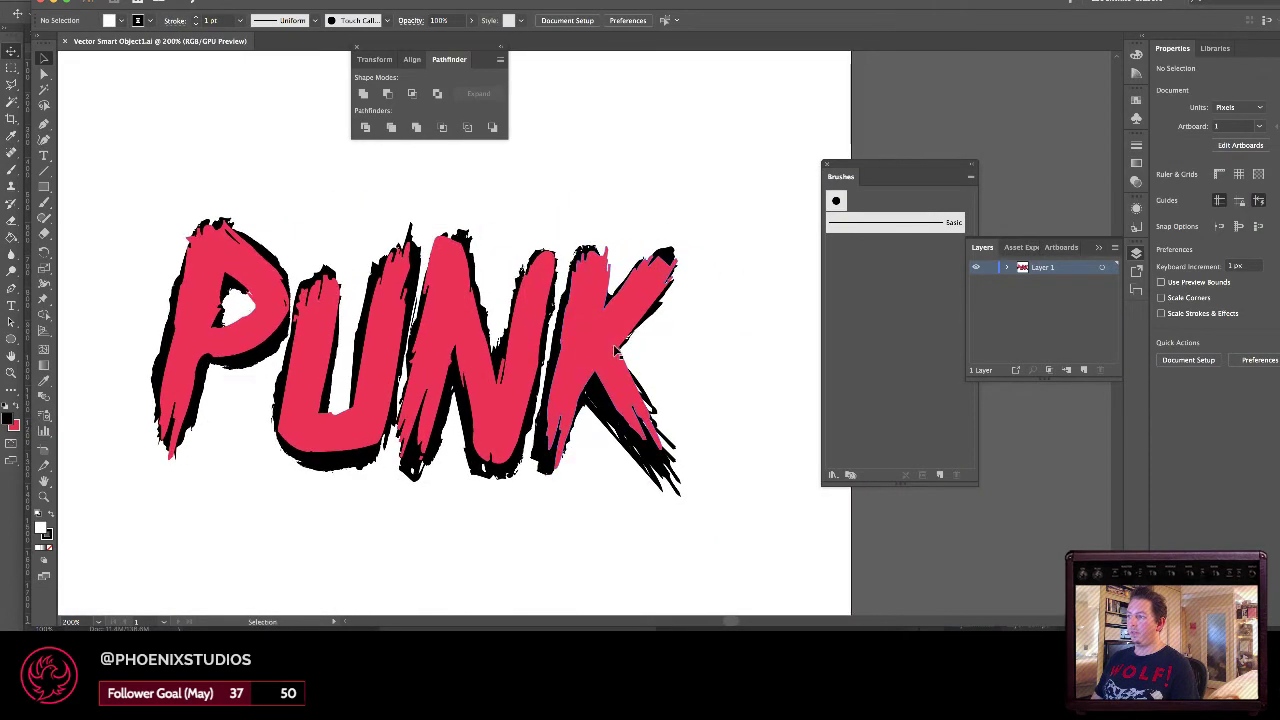
{"action": "left_click_drag", "start_coordinate": [598, 344], "coordinate": [749, 352]}
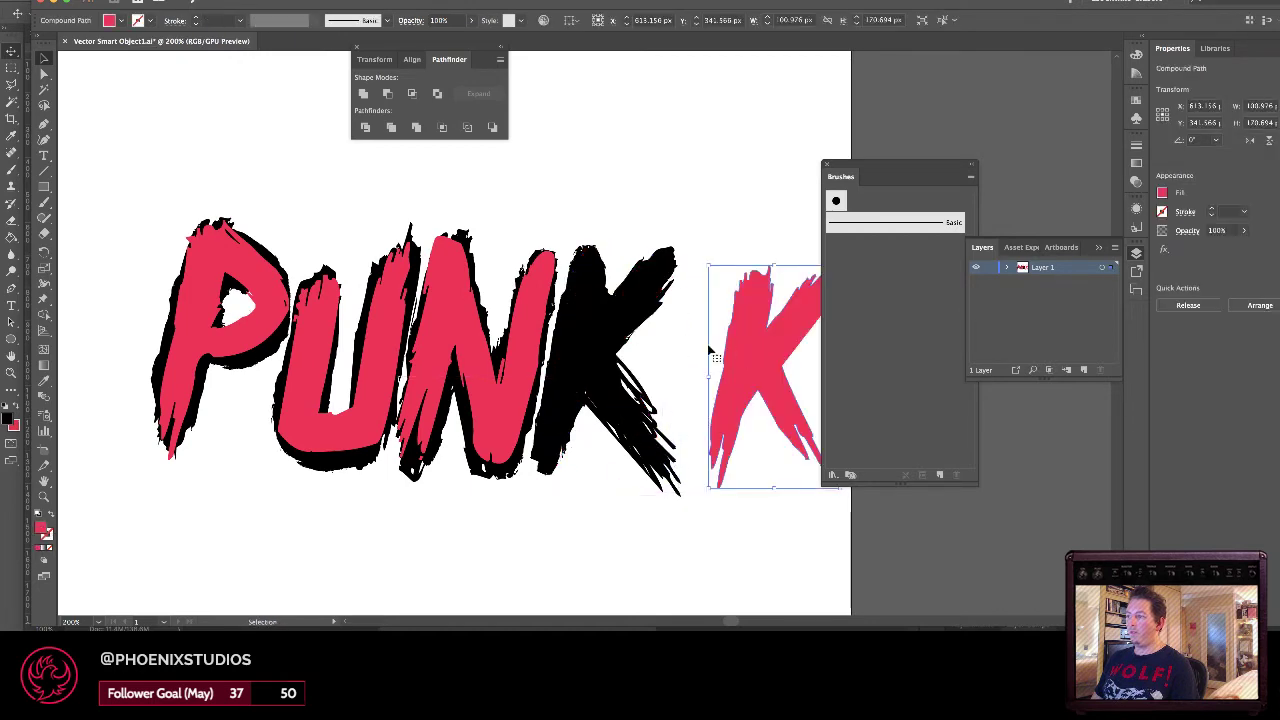
Pull the black brush stroke that forms the K's stem down, clear of the letter.
{"action": "left_click", "coordinate": [695, 349]}
{"action": "left_click_drag", "start_coordinate": [692, 383], "coordinate": [745, 440]}
{"action": "key", "text": "z"}
{"action": "left_click", "coordinate": [619, 400]}
{"action": "key", "text": "super+z"}
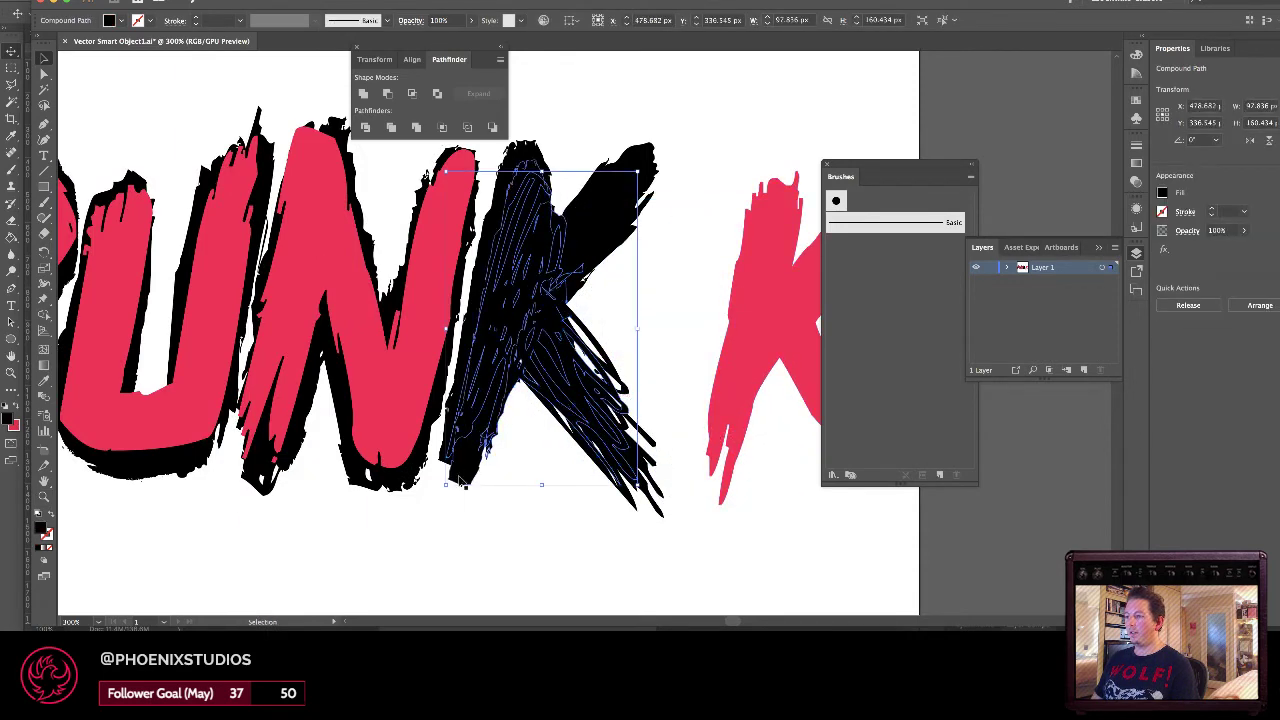
{"action": "left_click_drag", "start_coordinate": [455, 471], "coordinate": [452, 602]}
{"action": "scroll", "coordinate": [554, 318], "scroll_direction": "down", "scroll_amount": 5}
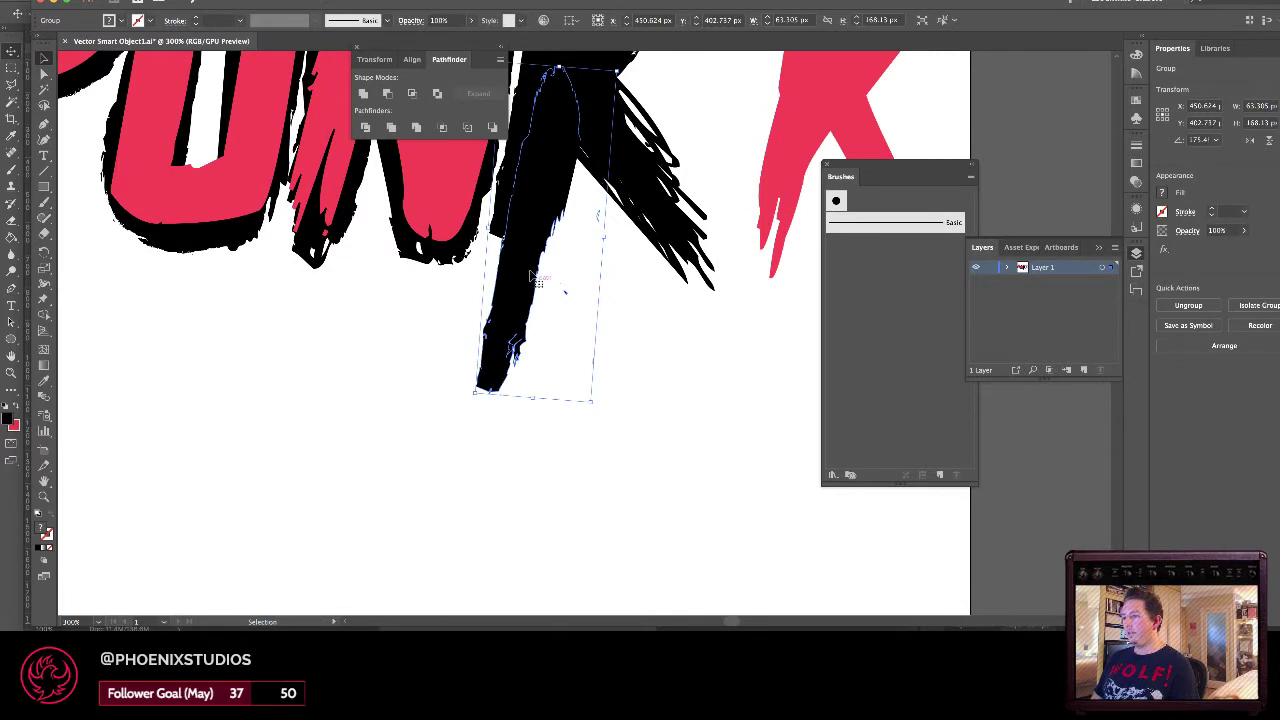
{"action": "mouse_move", "coordinate": [533, 278]}
{"action": "left_mouse_down"}
{"action": "mouse_move", "coordinate": [434, 557]}
{"action": "mouse_move", "coordinate": [480, 503]}
{"action": "left_mouse_up"}
{"action": "left_click", "coordinate": [540, 492]}
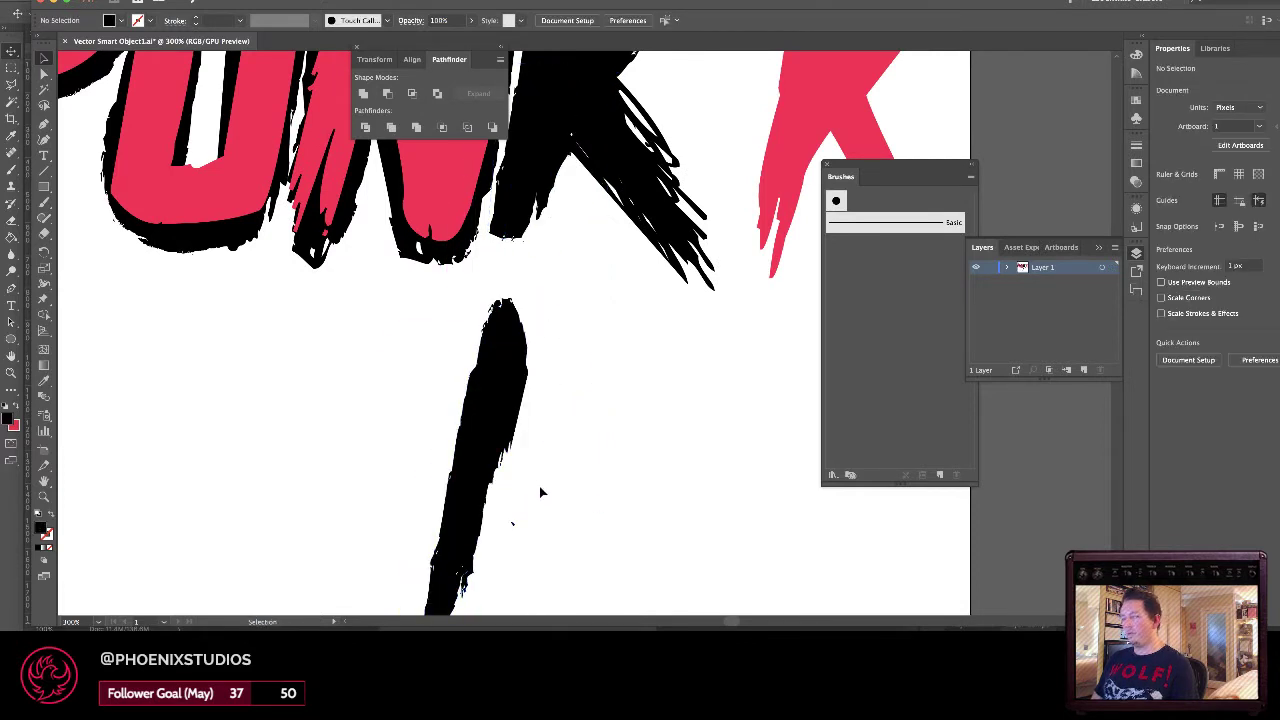
Move the loose black stem stroke up closer beneath the K and deselect it.
{"action": "left_click_drag", "start_coordinate": [551, 467], "coordinate": [557, 398]}
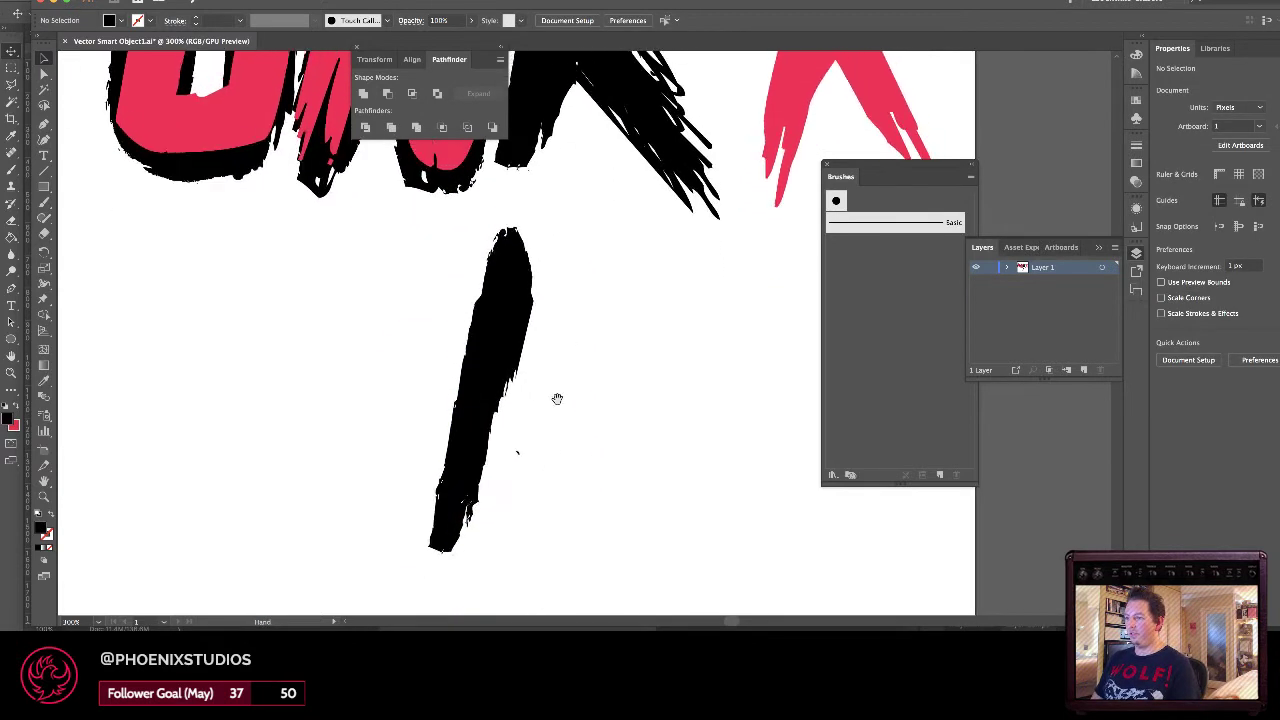
{"action": "left_click_drag", "start_coordinate": [511, 349], "coordinate": [552, 299]}
{"action": "left_click_drag", "start_coordinate": [636, 371], "coordinate": [596, 489]}
{"action": "key", "text": "a"}
{"action": "left_click", "coordinate": [626, 414]}
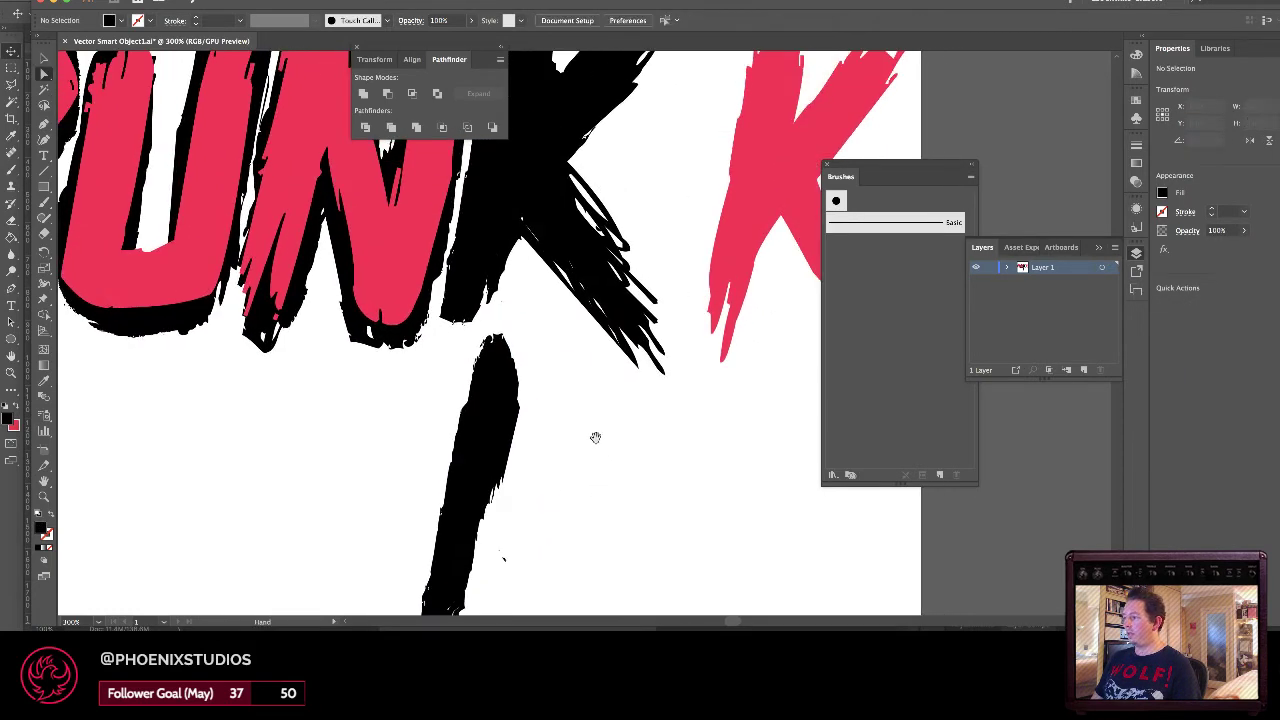
{"action": "mouse_move", "coordinate": [595, 438]}
{"action": "left_mouse_down"}
{"action": "mouse_move", "coordinate": [572, 510]}
{"action": "mouse_move", "coordinate": [588, 514]}
{"action": "mouse_move", "coordinate": [588, 370]}
{"action": "left_mouse_up"}
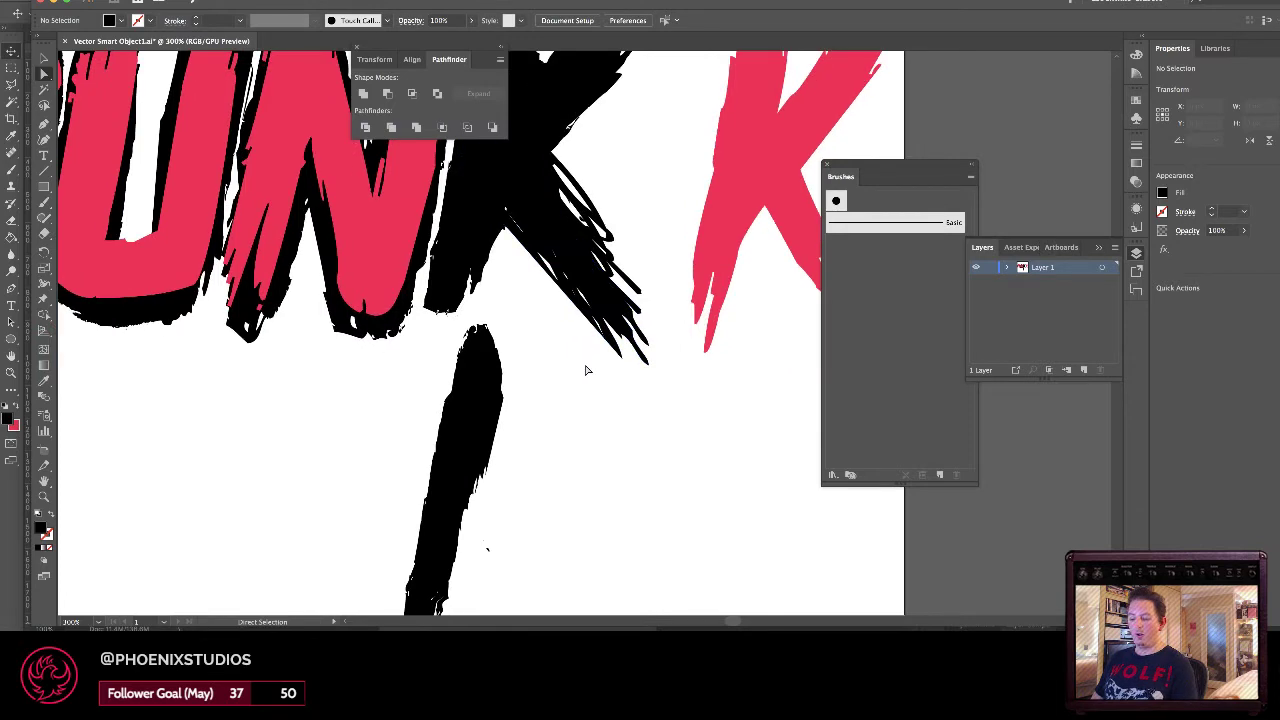
Compare the separated K shapes with the finished PUNK artwork in Photoshop and return to Illustrator.
{"action": "key", "text": "super+minus"}
{"action": "scroll", "coordinate": [640, 420], "scroll_direction": "up", "scroll_amount": 1}
{"action": "key", "text": "super+Tab"}
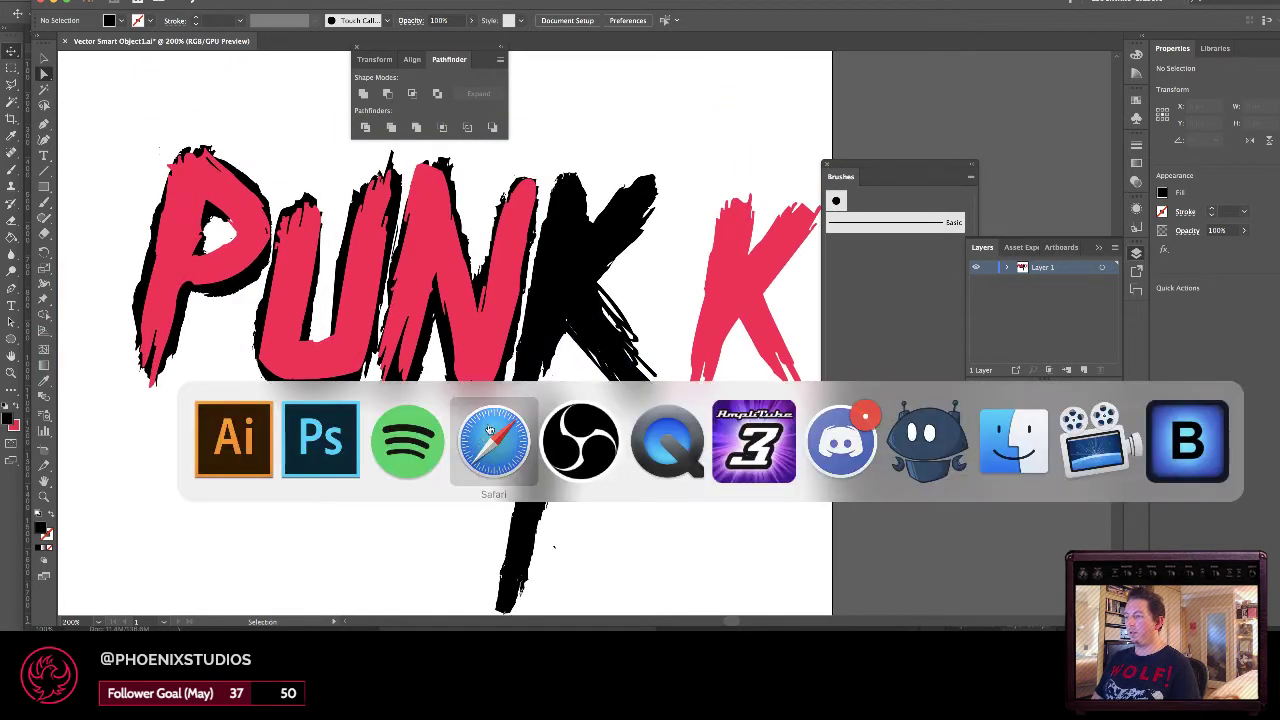
{"action": "left_click", "coordinate": [296, 455]}
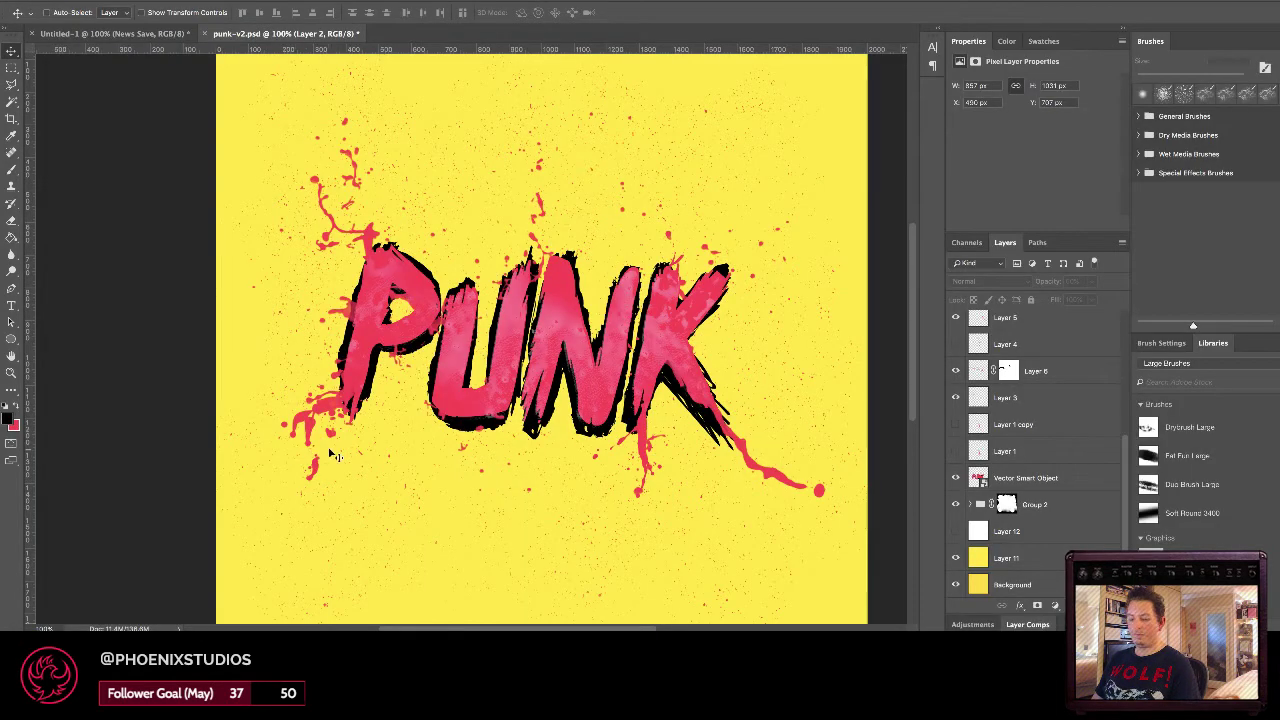
{"action": "key", "text": "super+minus"}
{"action": "key", "text": "super+Tab"}
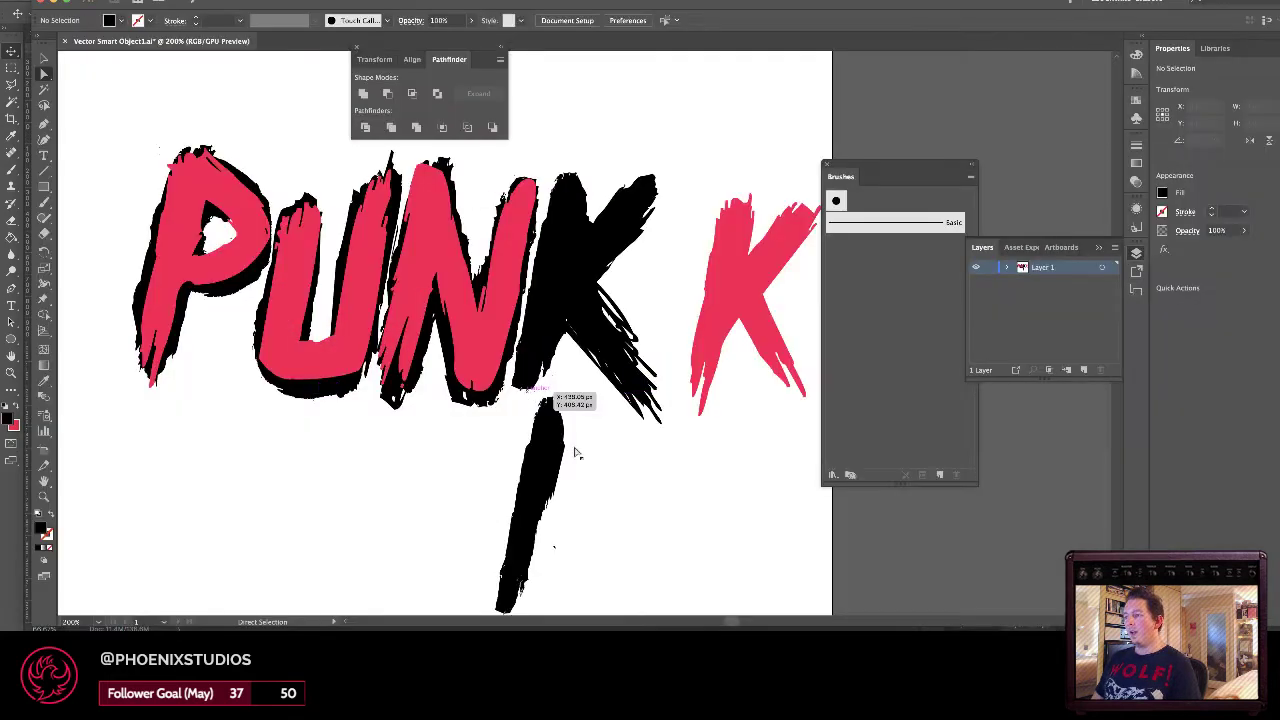
Move the loose black stroke back onto the K as its stem.
{"action": "scroll", "coordinate": [575, 453], "scroll_direction": "down", "scroll_amount": 2}
{"action": "mouse_move", "coordinate": [540, 400]}
{"action": "left_mouse_down"}
{"action": "mouse_move", "coordinate": [513, 366]}
{"action": "mouse_move", "coordinate": [540, 260]}
{"action": "mouse_move", "coordinate": [556, 288]}
{"action": "mouse_move", "coordinate": [555, 210]}
{"action": "left_mouse_up"}
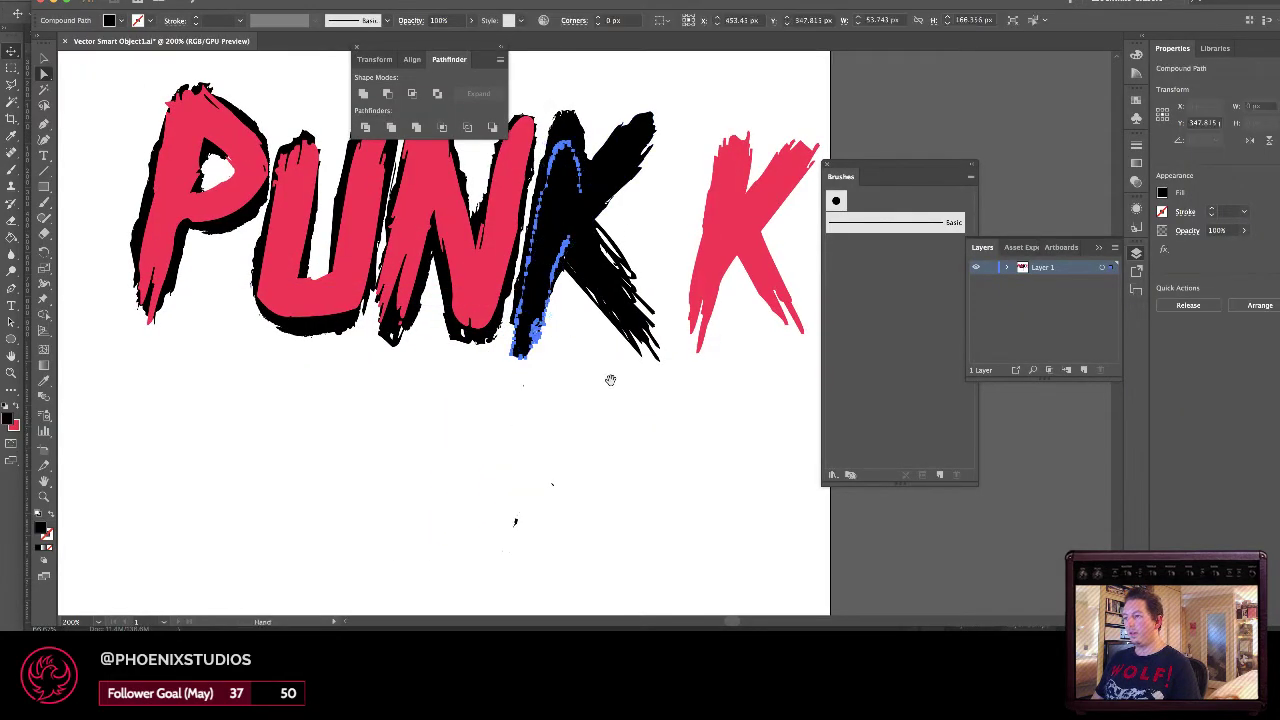
{"action": "left_click_drag", "start_coordinate": [611, 380], "coordinate": [597, 480]}
Move the pink N off its black backing shape to the empty area below the word.
{"action": "left_click", "coordinate": [464, 426]}
{"action": "mouse_move", "coordinate": [464, 427]}
{"action": "left_mouse_down"}
{"action": "mouse_move", "coordinate": [500, 354]}
{"action": "mouse_move", "coordinate": [371, 462]}
{"action": "mouse_move", "coordinate": [361, 572]}
{"action": "left_mouse_up"}
{"action": "left_click_drag", "start_coordinate": [477, 526], "coordinate": [520, 487]}
{"action": "left_click_drag", "start_coordinate": [426, 417], "coordinate": [462, 498]}
{"action": "left_click", "coordinate": [521, 468]}
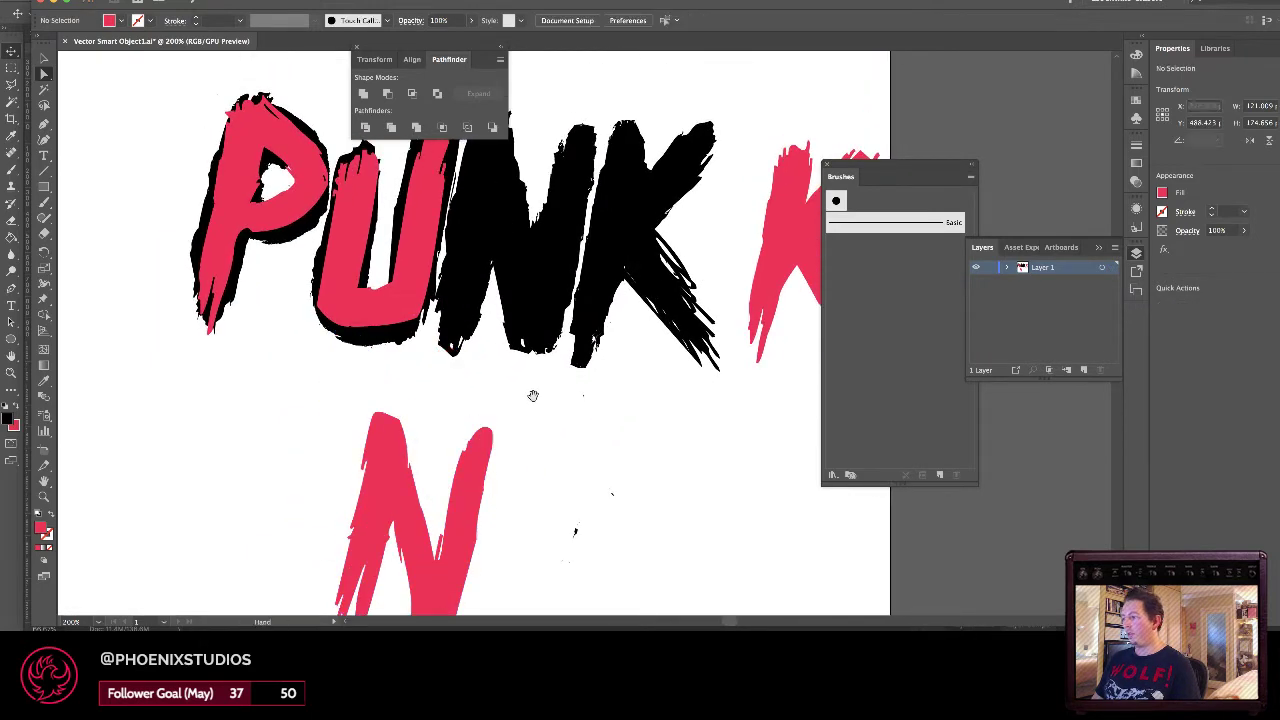
Move the pink U and the pink P off their black backing shapes.
{"action": "left_click_drag", "start_coordinate": [533, 395], "coordinate": [590, 475]}
{"action": "left_click_drag", "start_coordinate": [470, 372], "coordinate": [313, 571]}
{"action": "left_click_drag", "start_coordinate": [357, 292], "coordinate": [212, 207]}
{"action": "left_click", "coordinate": [380, 182]}
Examine the brush strokes that make up the black K and the other black letters close up, undoing any move.
{"action": "left_click_drag", "start_coordinate": [725, 325], "coordinate": [493, 322]}
{"action": "left_click", "coordinate": [498, 322]}
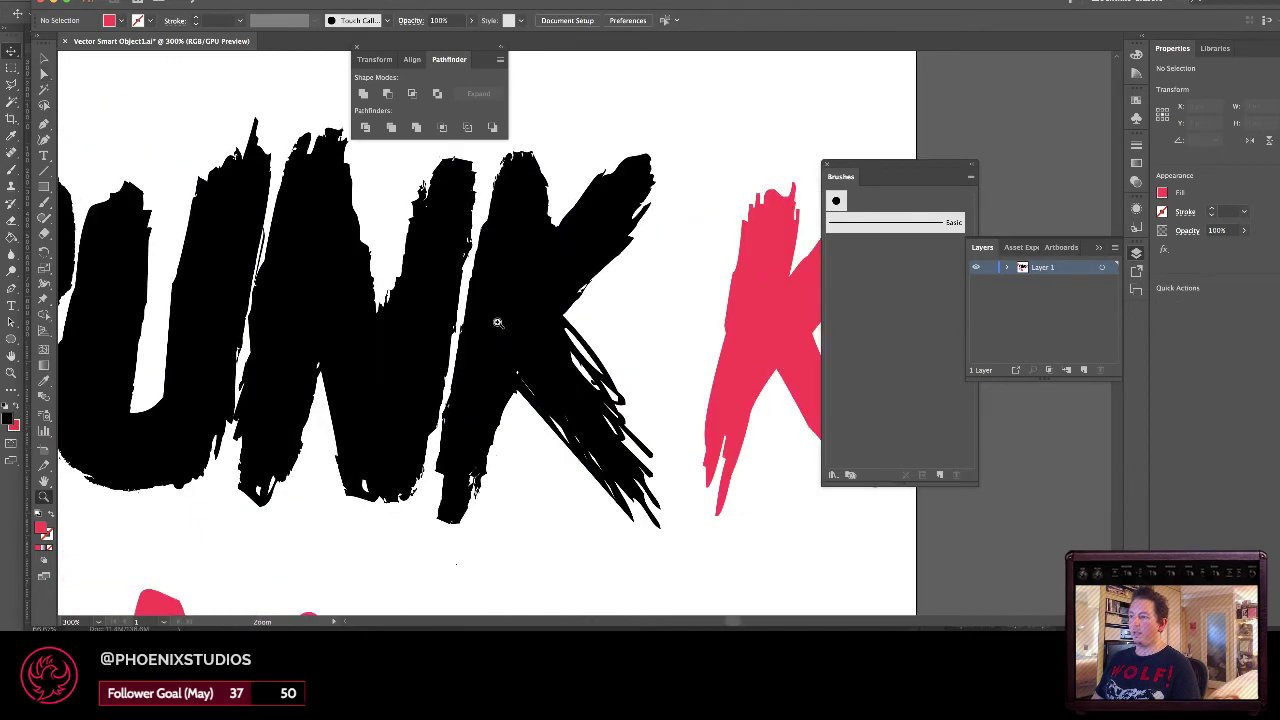
{"action": "left_click_drag", "start_coordinate": [558, 385], "coordinate": [449, 388]}
{"action": "key", "text": "v"}
{"action": "left_click", "coordinate": [449, 388]}
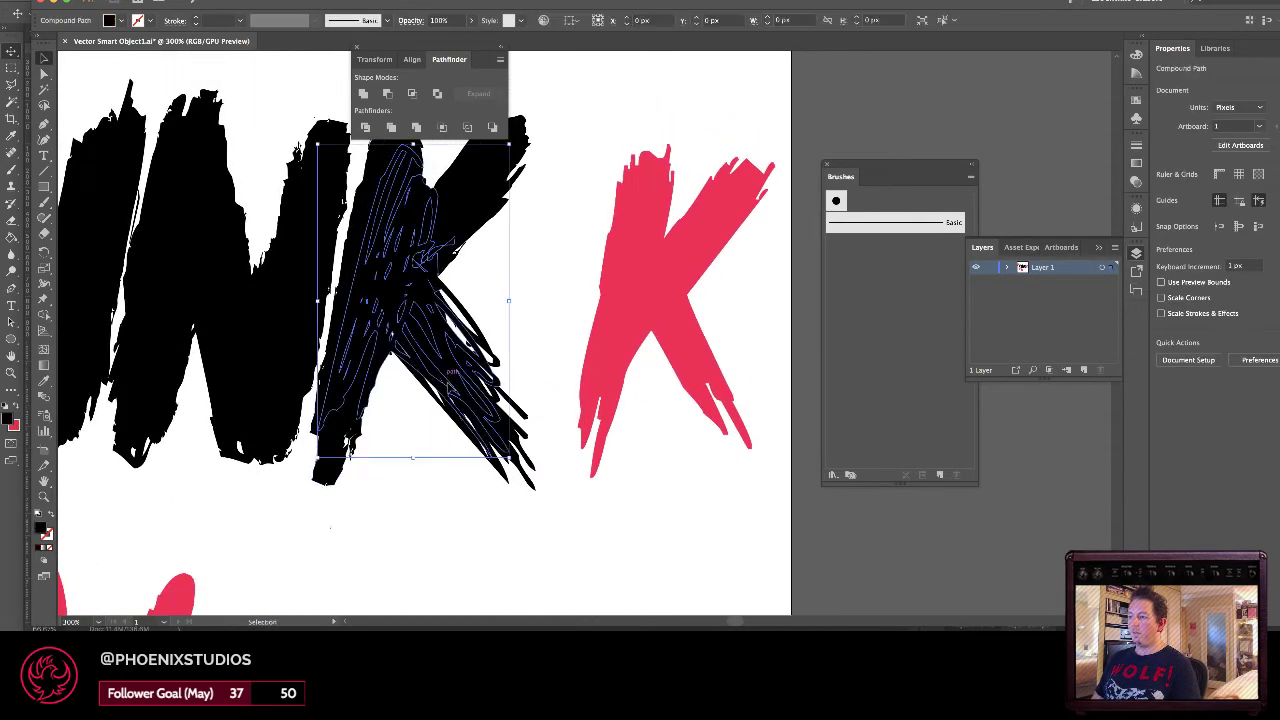
{"action": "left_click", "coordinate": [521, 441]}
{"action": "left_click_drag", "start_coordinate": [384, 459], "coordinate": [902, 525]}
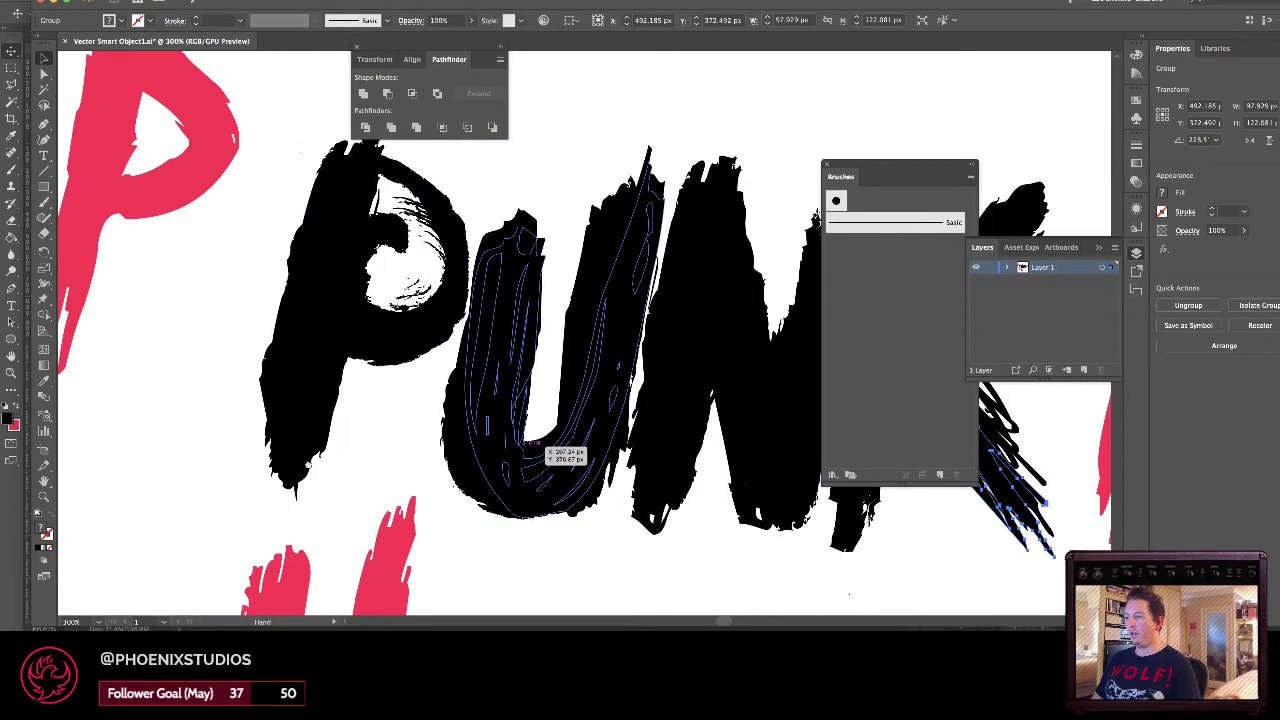
{"action": "left_click_drag", "start_coordinate": [308, 464], "coordinate": [465, 538]}
{"action": "key", "text": "super+z"}
Check the Photoshop artwork, return to Illustrator and place the pink P back over its black backing shape.
{"action": "key", "text": "super+Tab"}
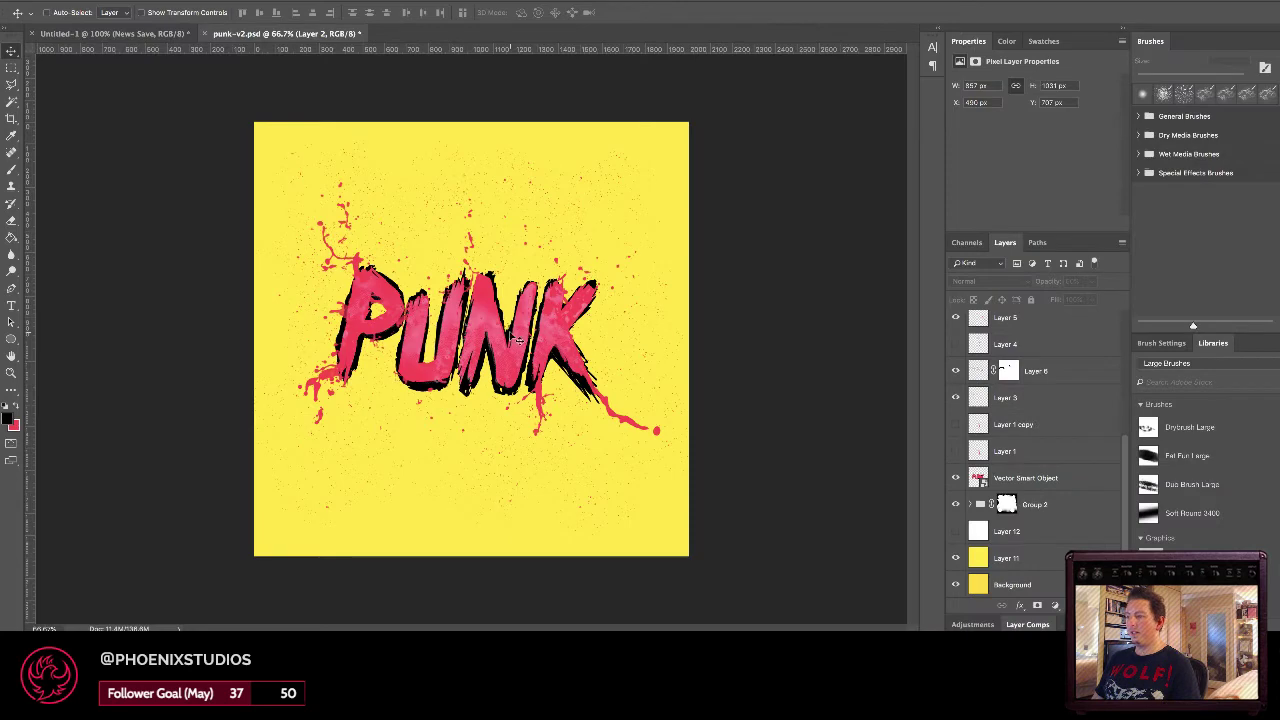
{"action": "key", "text": "super+Tab"}
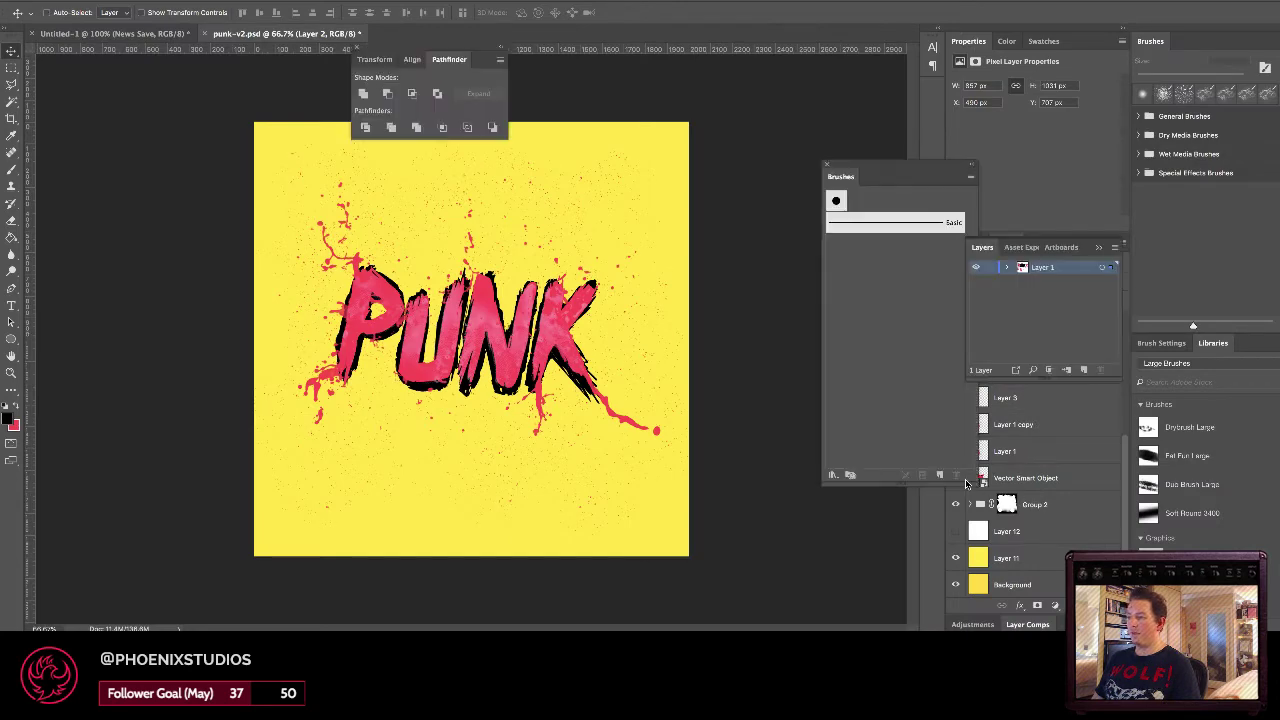
{"action": "left_click_drag", "start_coordinate": [674, 231], "coordinate": [434, 236]}
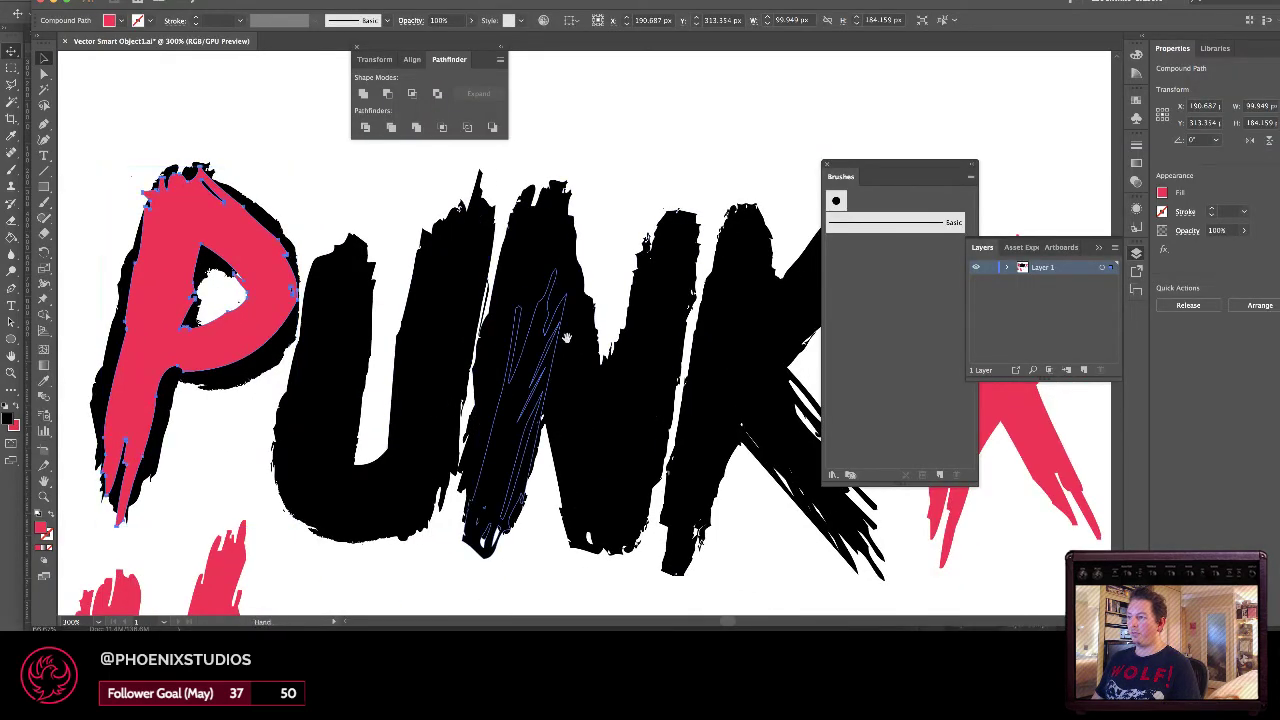
{"action": "scroll", "coordinate": [434, 233], "scroll_direction": "right", "scroll_amount": 5}
Switch to Photoshop, hide the Vector Smart Object lettering and look at the remaining splatters at 100% zoom.
{"action": "key", "text": "super+Tab"}
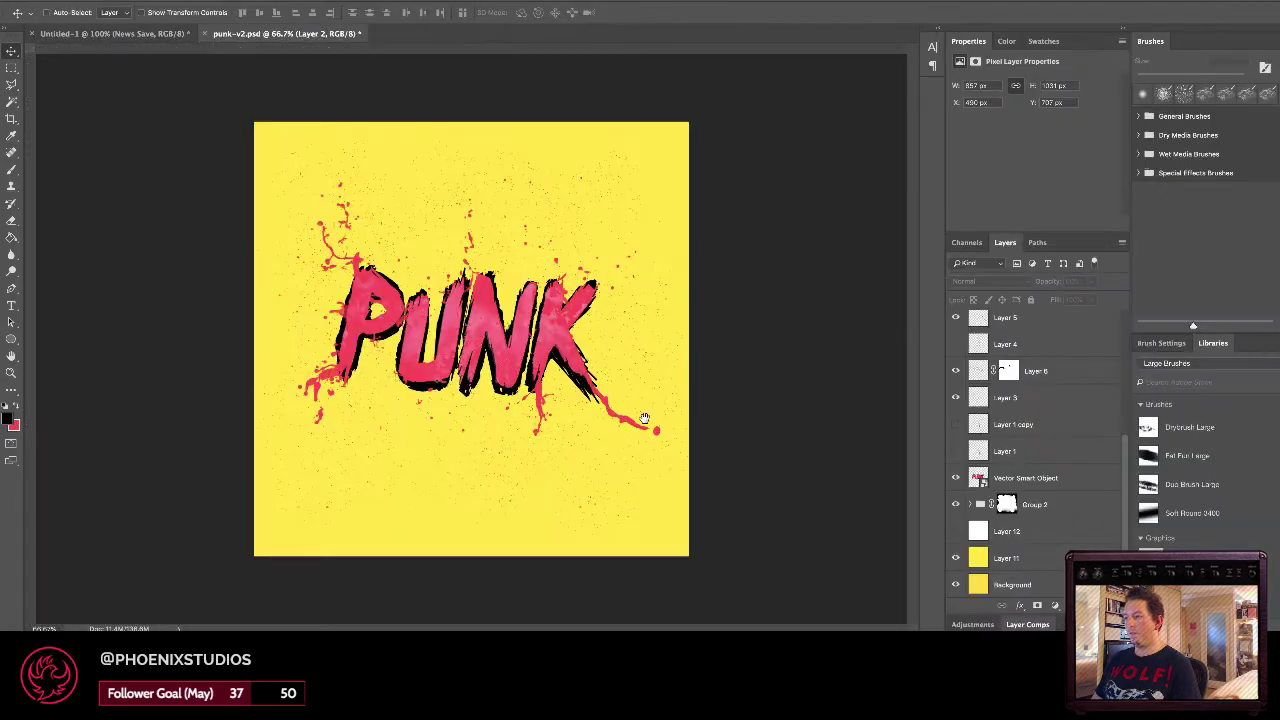
{"action": "left_click", "coordinate": [955, 479]}
{"action": "key", "text": "z"}
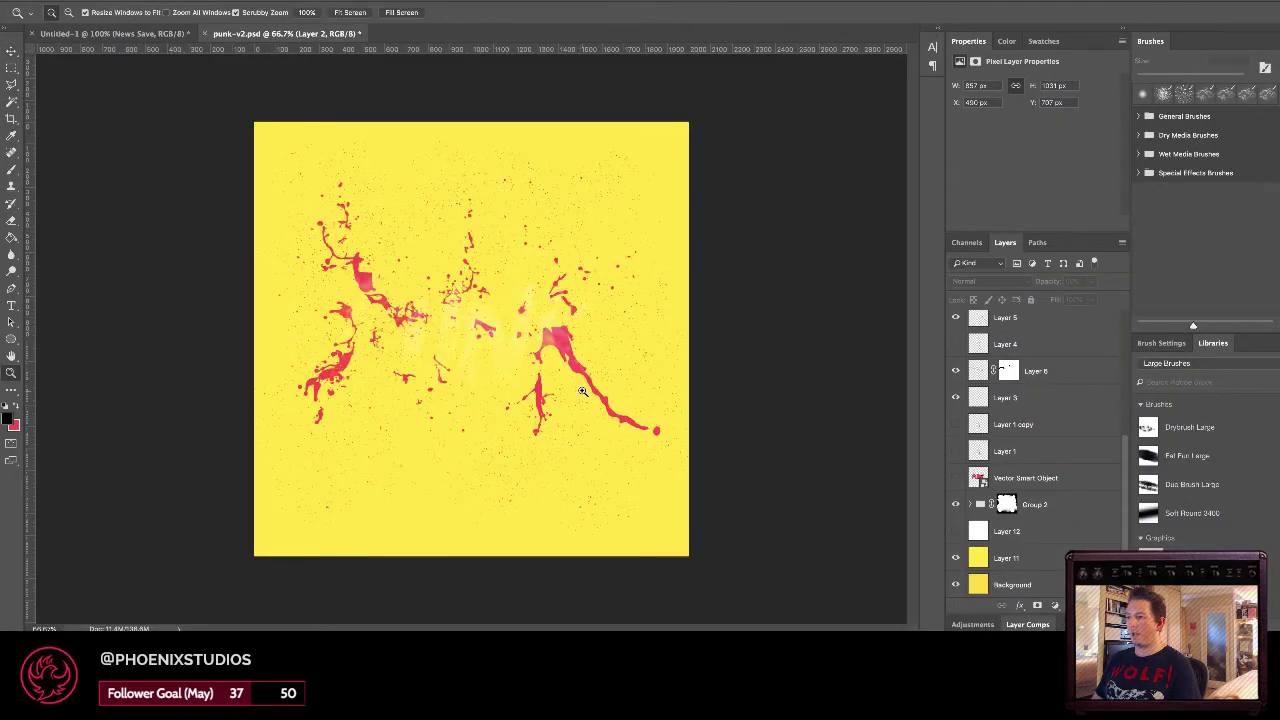
{"action": "left_click", "coordinate": [582, 391]}
{"action": "key", "text": "v"}
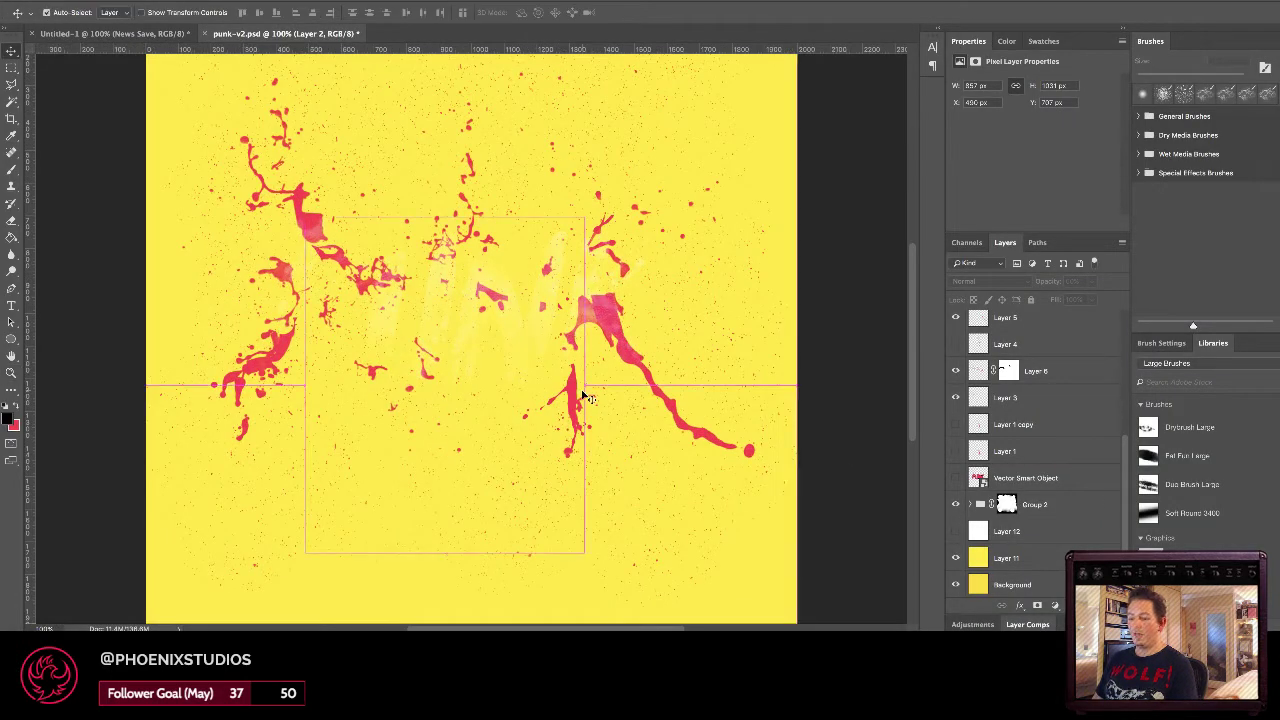
Open funk2.psd from the funk folder inside Painted Genres.
{"action": "key", "text": "super+o"}
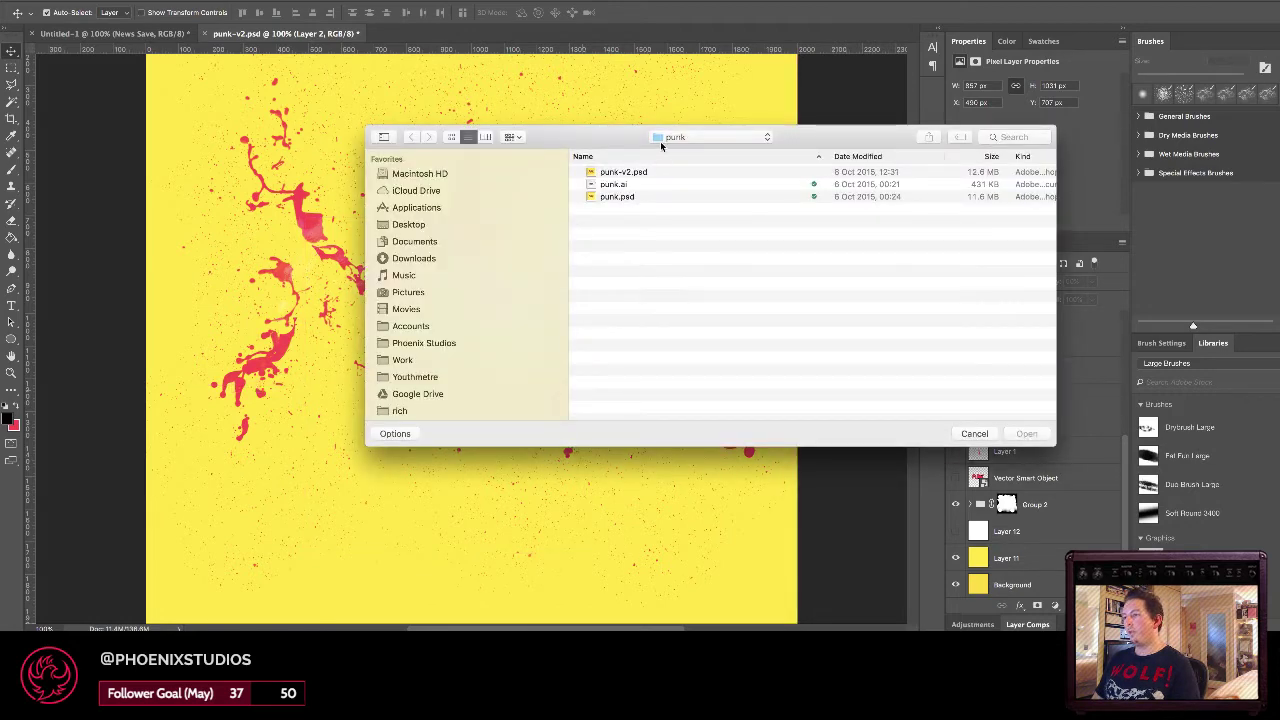
{"action": "left_click", "coordinate": [705, 137]}
{"action": "left_click", "coordinate": [695, 151]}
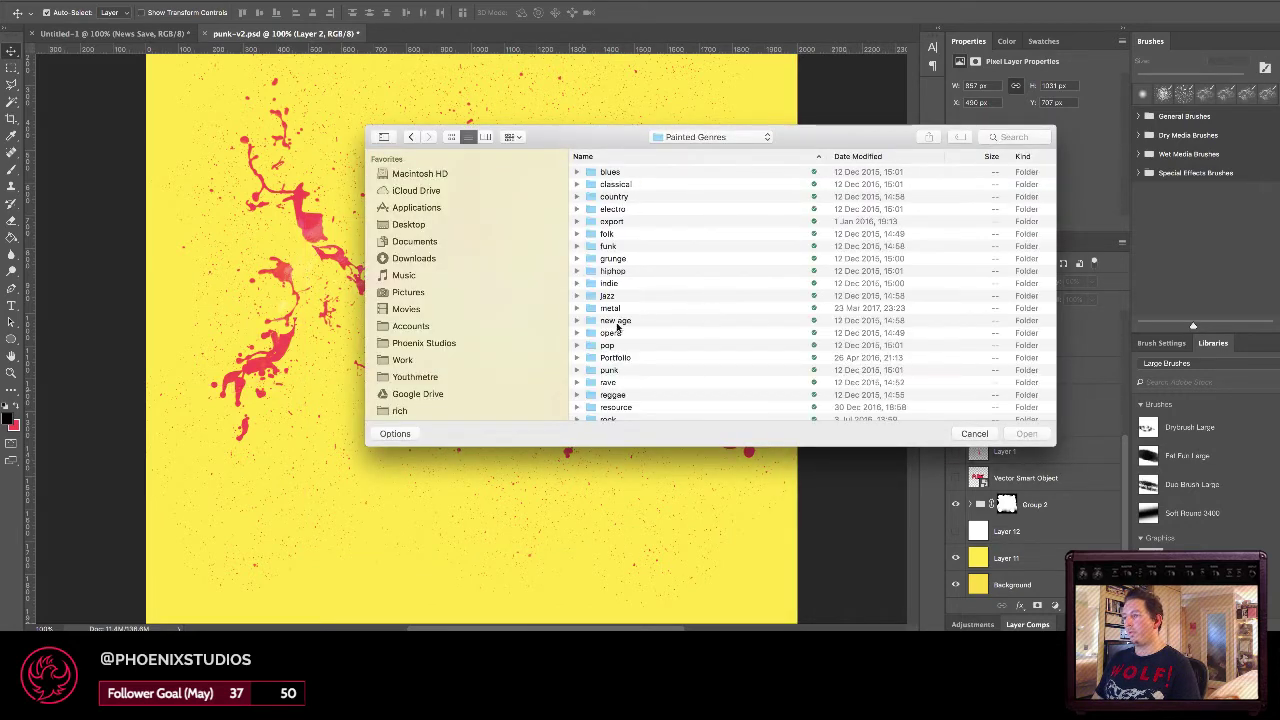
{"action": "scroll", "coordinate": [610, 385], "scroll_direction": "down", "scroll_amount": 1}
{"action": "scroll", "coordinate": [610, 330], "scroll_direction": "up", "scroll_amount": 1}
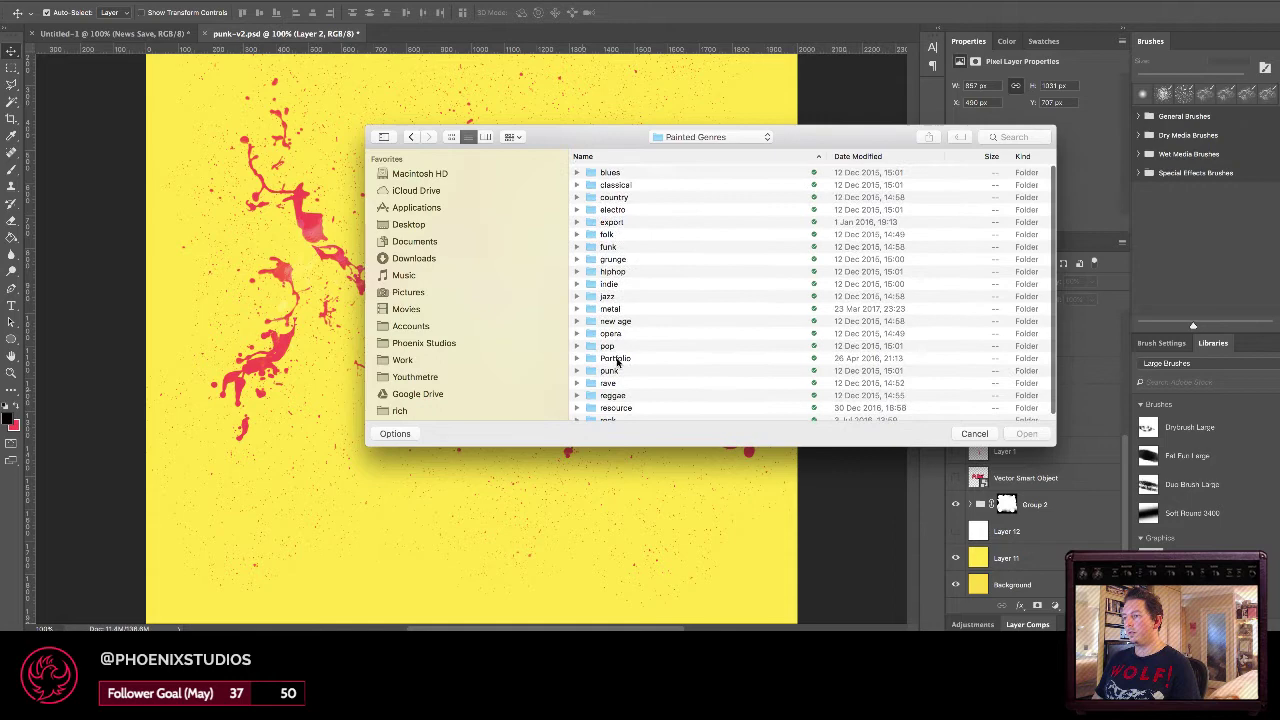
{"action": "double_click", "coordinate": [610, 246]}
{"action": "left_click", "coordinate": [633, 186]}
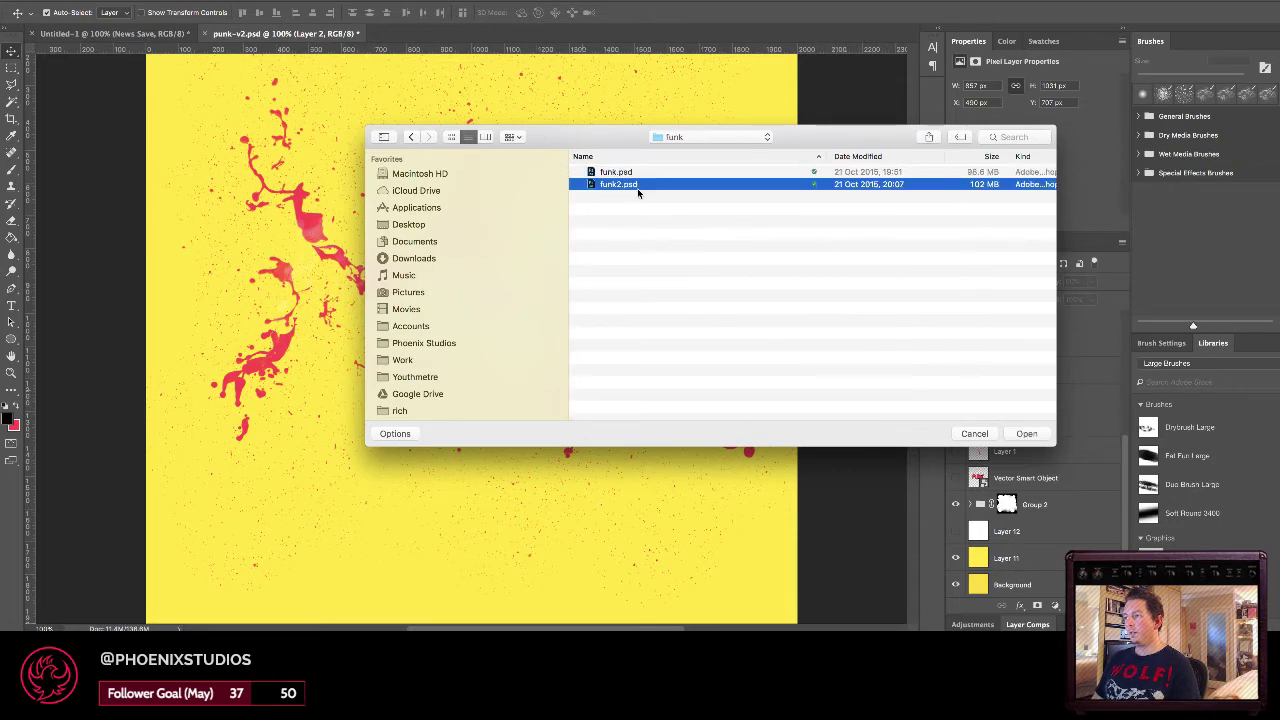
{"action": "double_click", "coordinate": [638, 188]}
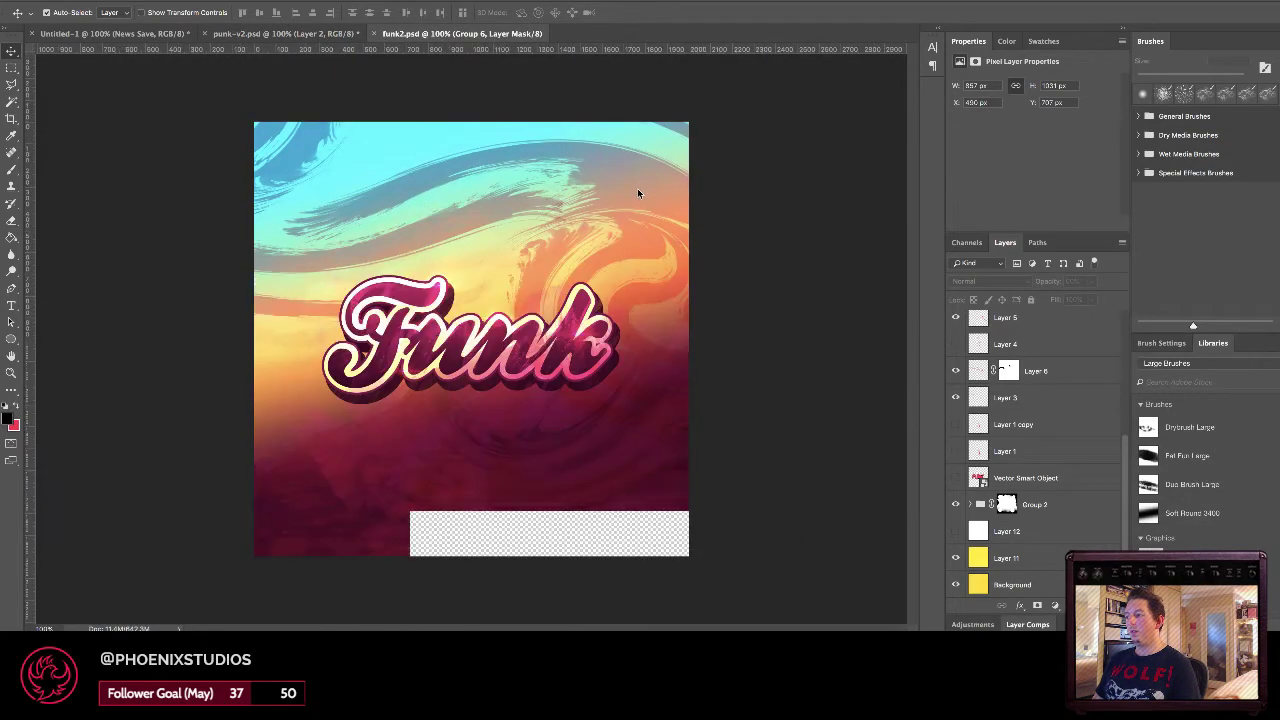
Examine the Funk lettering close up at 200% zoom.
{"action": "scroll", "coordinate": [1018, 437], "scroll_direction": "down", "scroll_amount": 5}
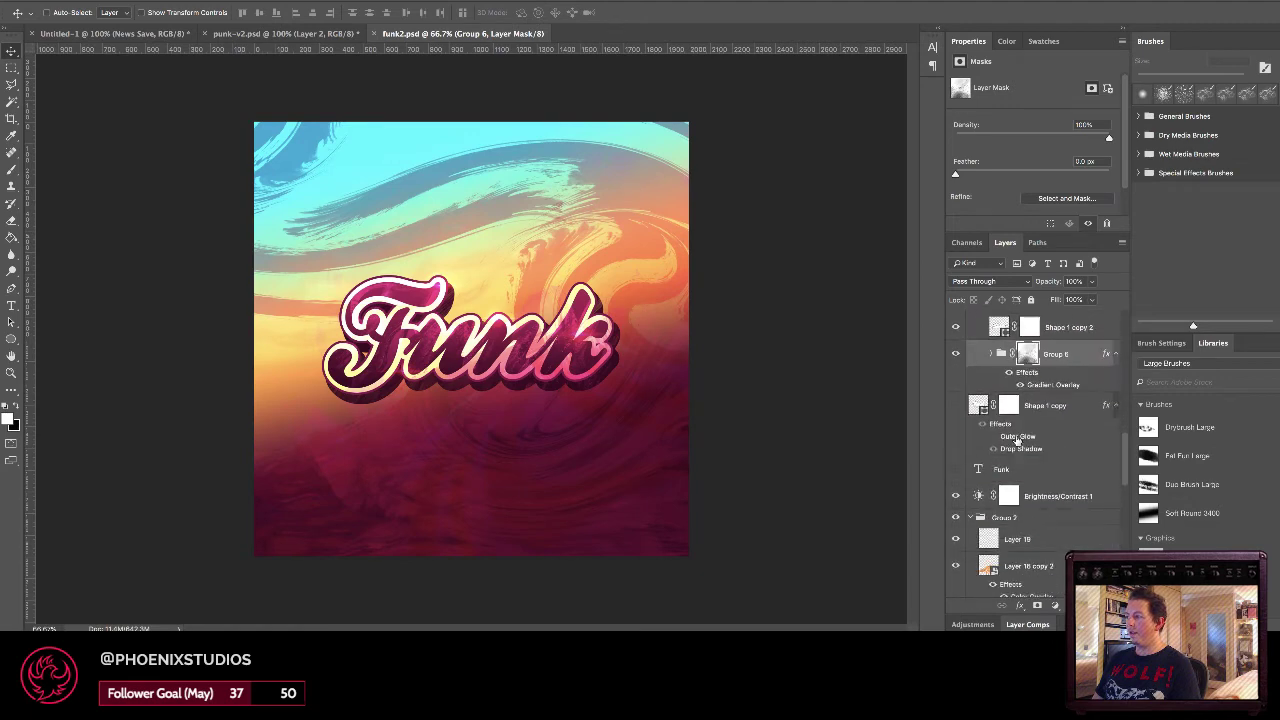
{"action": "key", "text": "ctrl+plus"}
{"action": "key", "text": "ctrl+plus"}
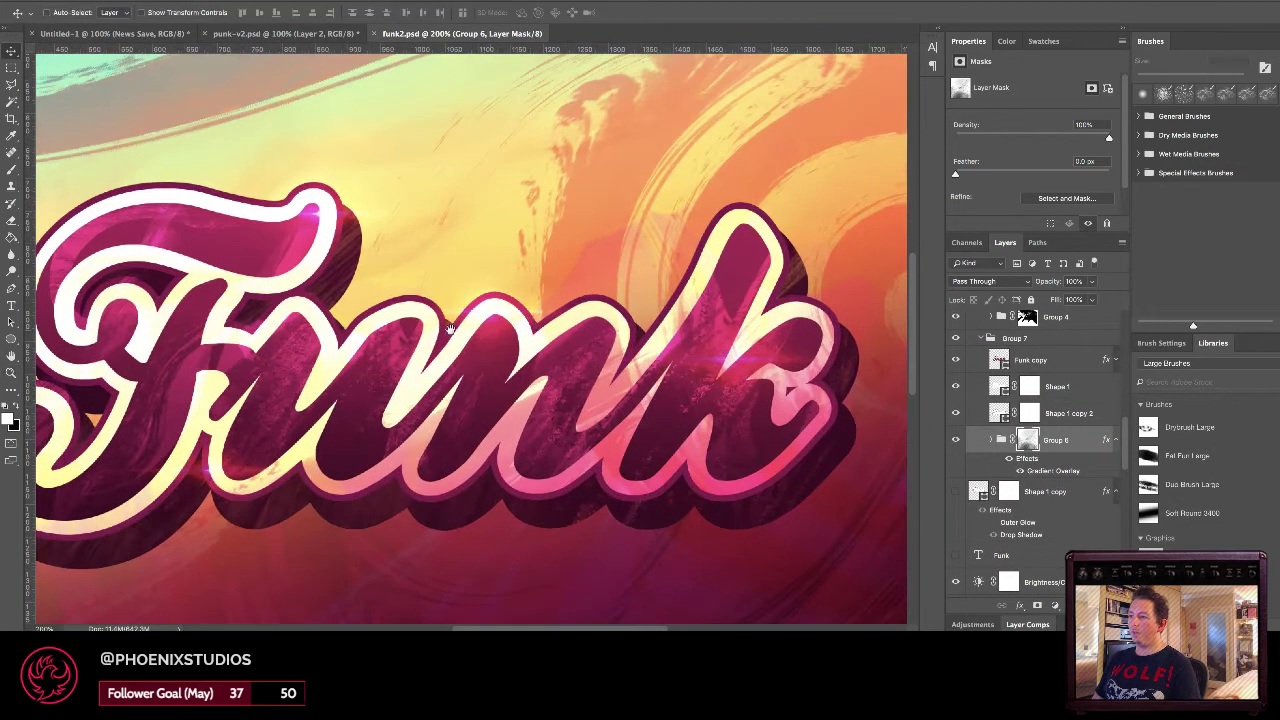
{"action": "left_click_drag", "start_coordinate": [450, 329], "coordinate": [589, 302]}
{"action": "key", "text": "t"}
{"action": "left_click_drag", "start_coordinate": [350, 336], "coordinate": [415, 336]}
{"action": "left_click", "coordinate": [415, 336]}
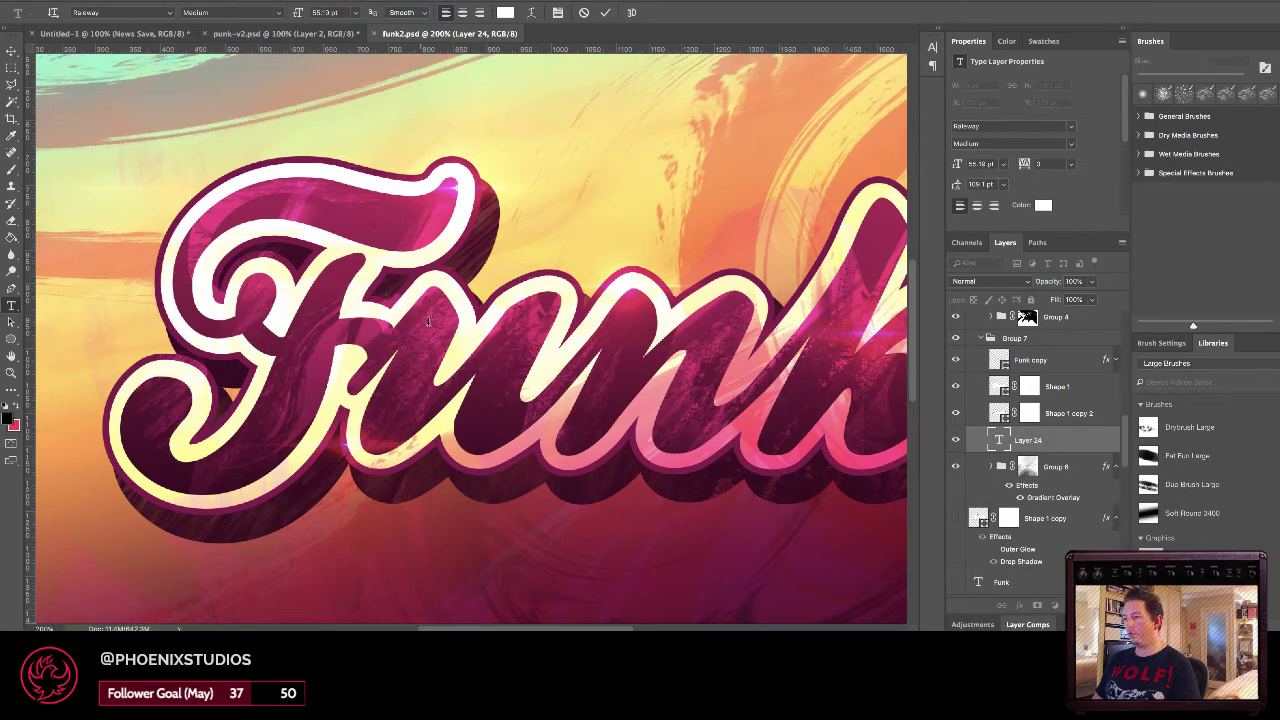
{"action": "key", "text": "Escape"}
Select Layer 1 copy 6 from the layers beneath the lettering and locate it in the Flares group.
{"action": "key", "text": "v"}
{"action": "right_click", "coordinate": [432, 318]}
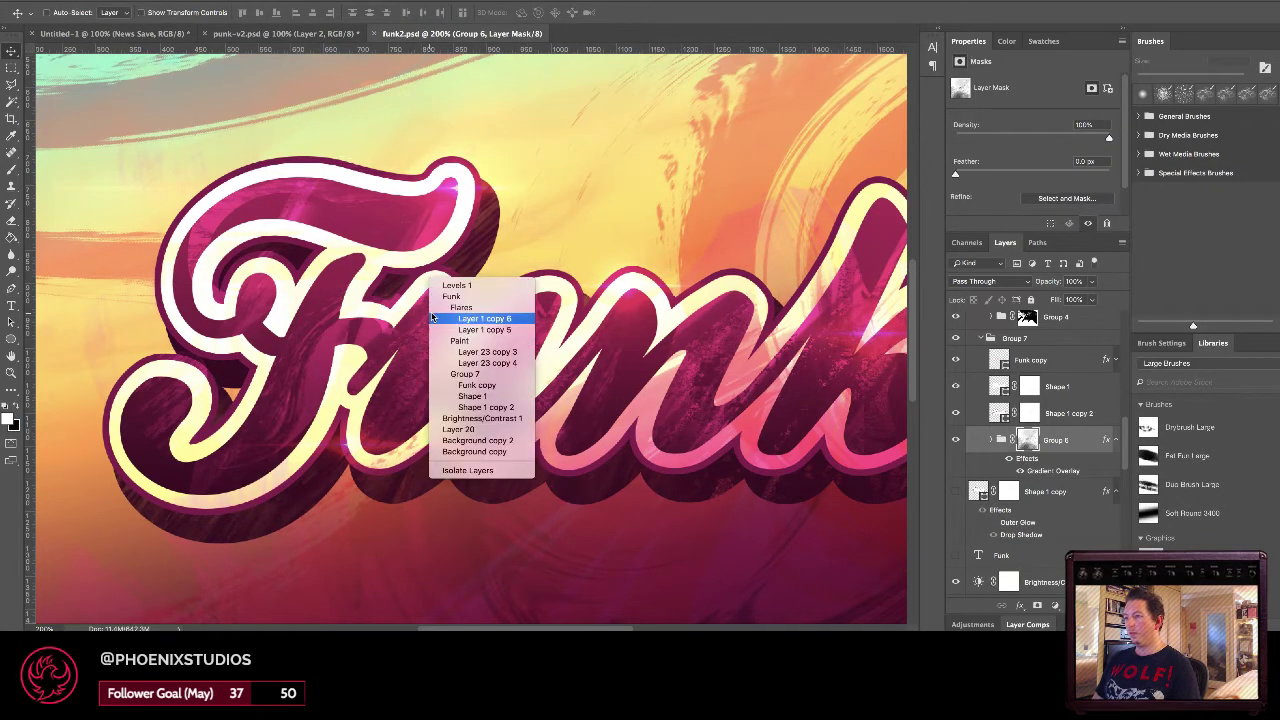
{"action": "left_click", "coordinate": [434, 318]}
{"action": "scroll", "coordinate": [1062, 448], "scroll_direction": "up", "scroll_amount": 2}
{"action": "scroll", "coordinate": [1061, 448], "scroll_direction": "up", "scroll_amount": 2}
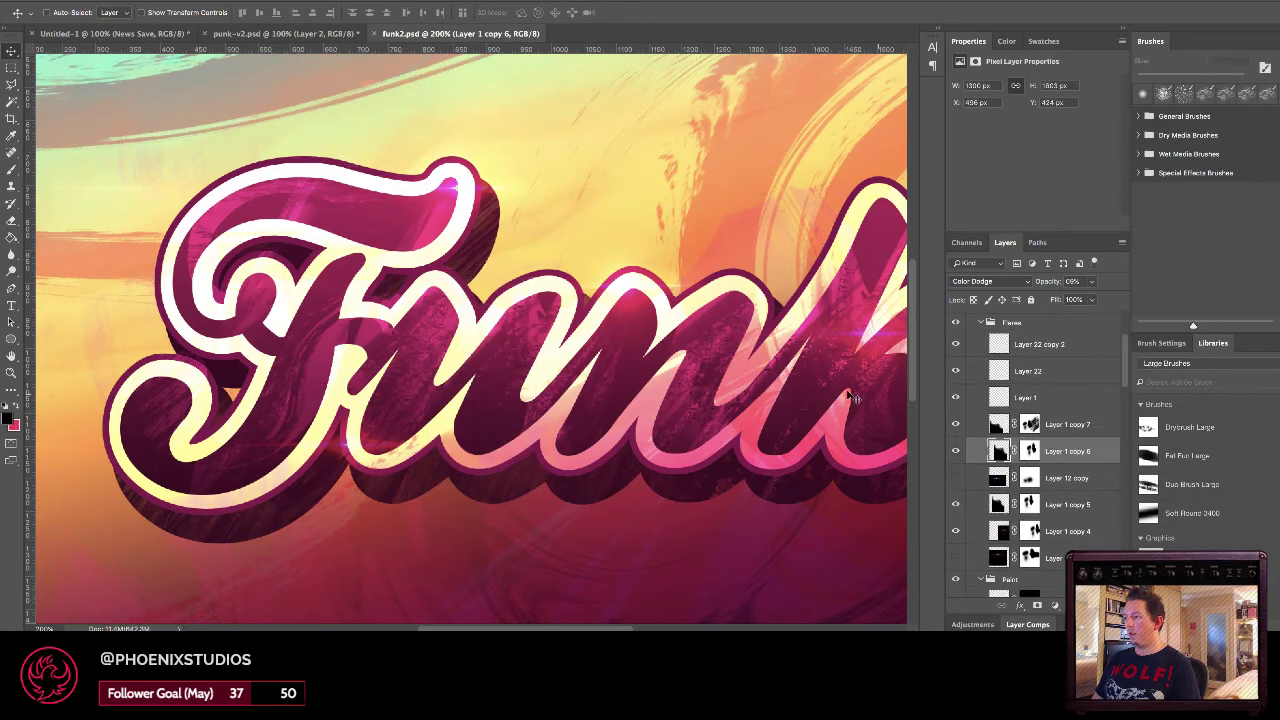
{"action": "left_click_drag", "start_coordinate": [853, 393], "coordinate": [816, 393]}
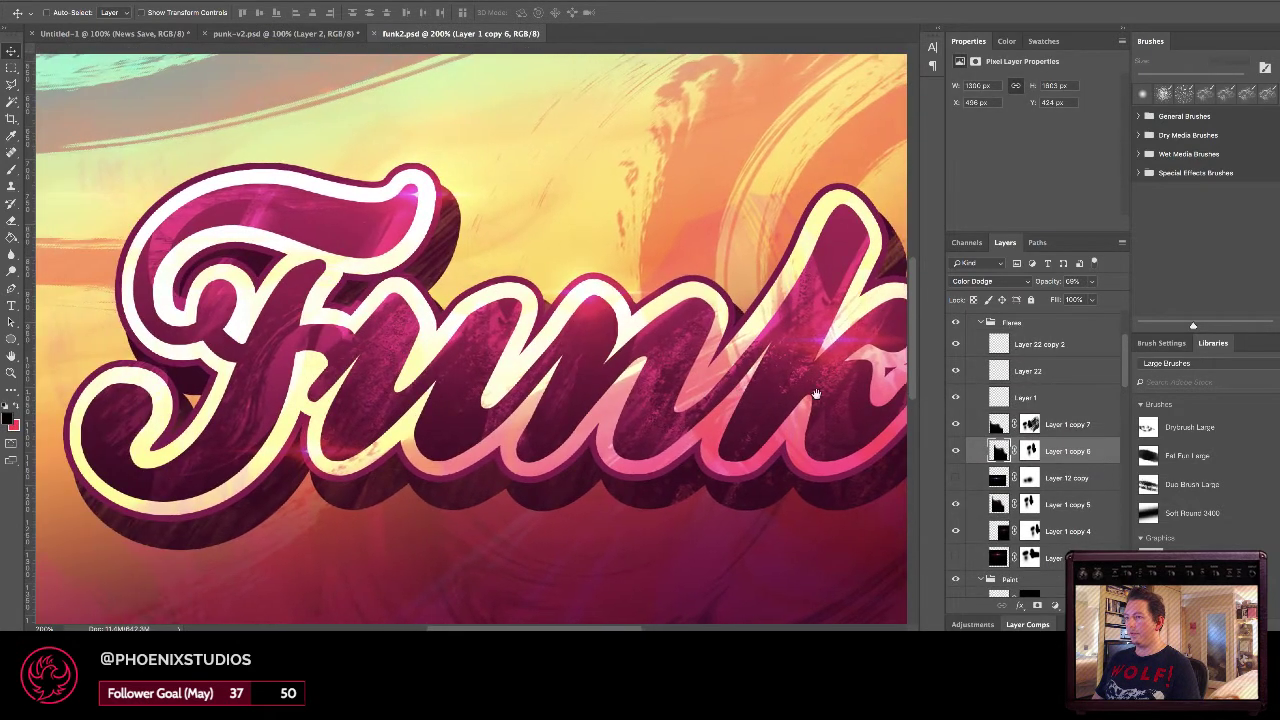
{"action": "scroll", "coordinate": [1053, 432], "scroll_direction": "up", "scroll_amount": 4}
Collapse the Flares group and hide it.
{"action": "left_click", "coordinate": [986, 443]}
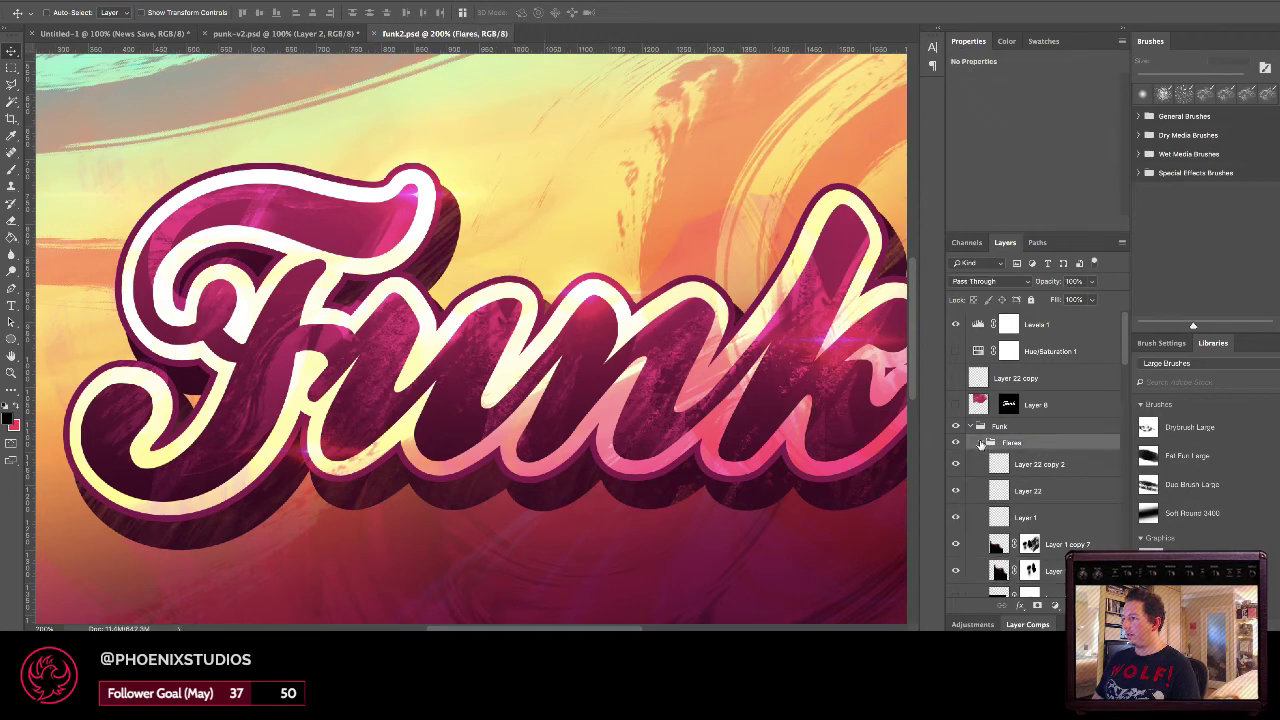
{"action": "left_click", "coordinate": [983, 459]}
{"action": "left_click", "coordinate": [955, 442]}
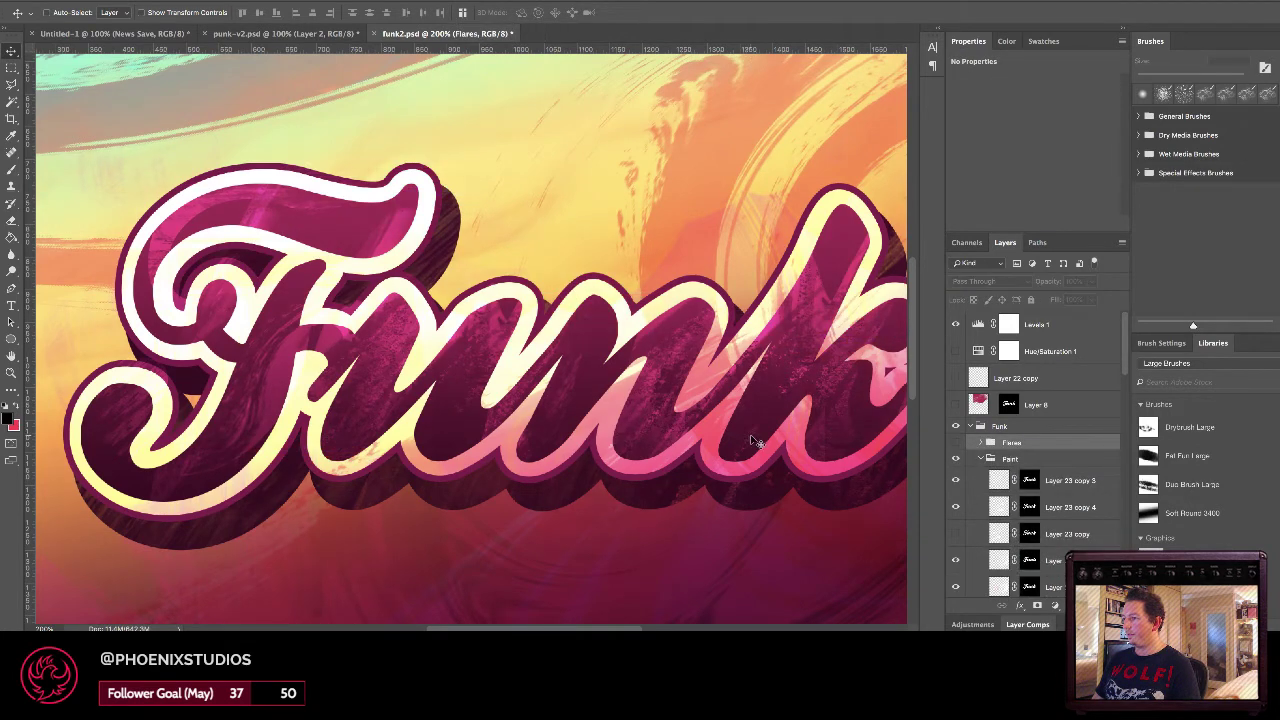
In the Paint group, hide Layer 23 copy 3 and Layer 23 copy 4, and show Layer 23 copy.
{"action": "scroll", "coordinate": [752, 440], "scroll_direction": "down", "scroll_amount": 3}
{"action": "scroll", "coordinate": [752, 440], "scroll_direction": "right", "scroll_amount": 3}
{"action": "scroll", "coordinate": [754, 440], "scroll_direction": "up", "scroll_amount": 2}
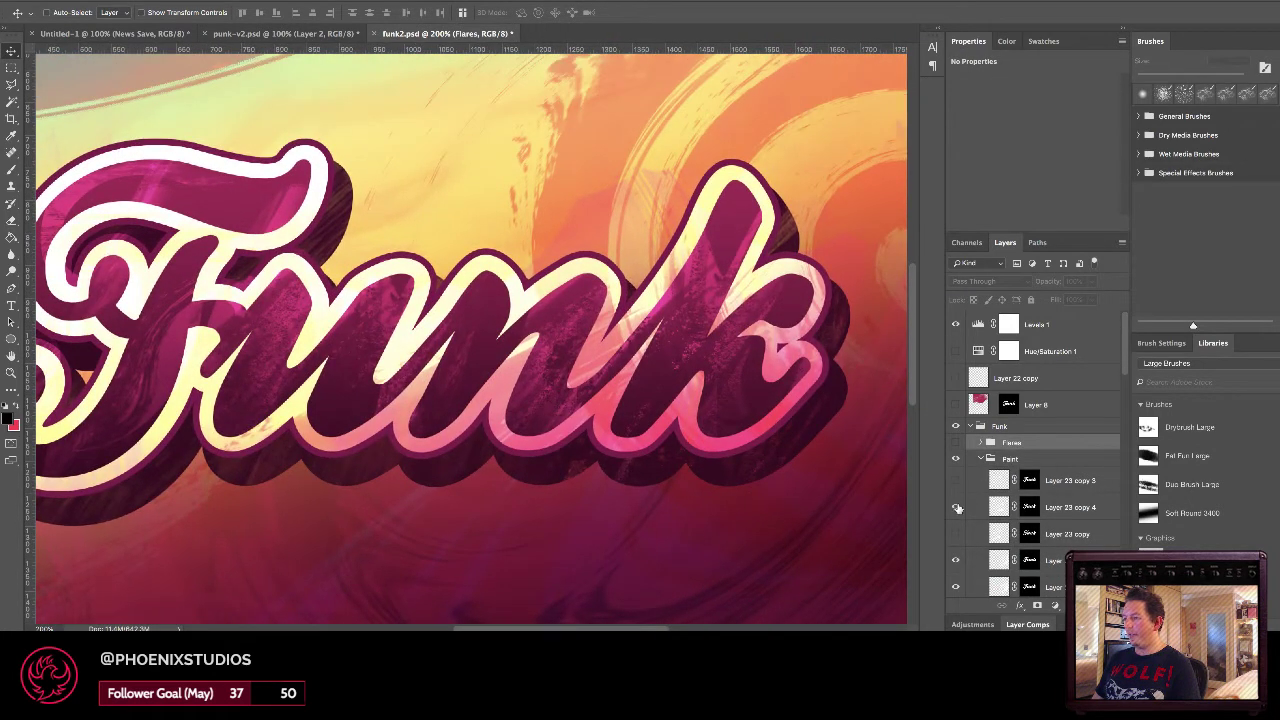
{"action": "left_click", "coordinate": [957, 508]}
{"action": "left_click", "coordinate": [956, 534]}
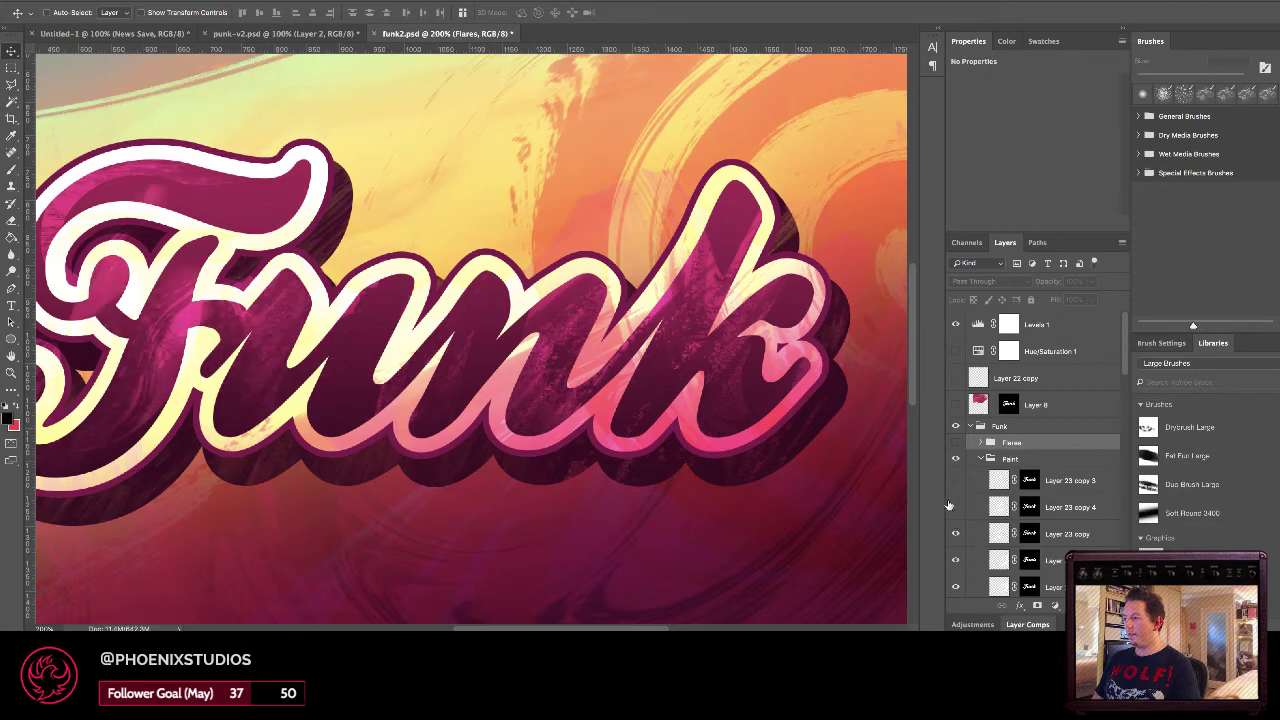
Show Layer 23 copy 4 and Layer 23 copy 3, and load the latter's layer mask as a selection.
{"action": "left_click", "coordinate": [955, 507]}
{"action": "left_click", "coordinate": [955, 480]}
{"action": "right_click", "coordinate": [1030, 481]}
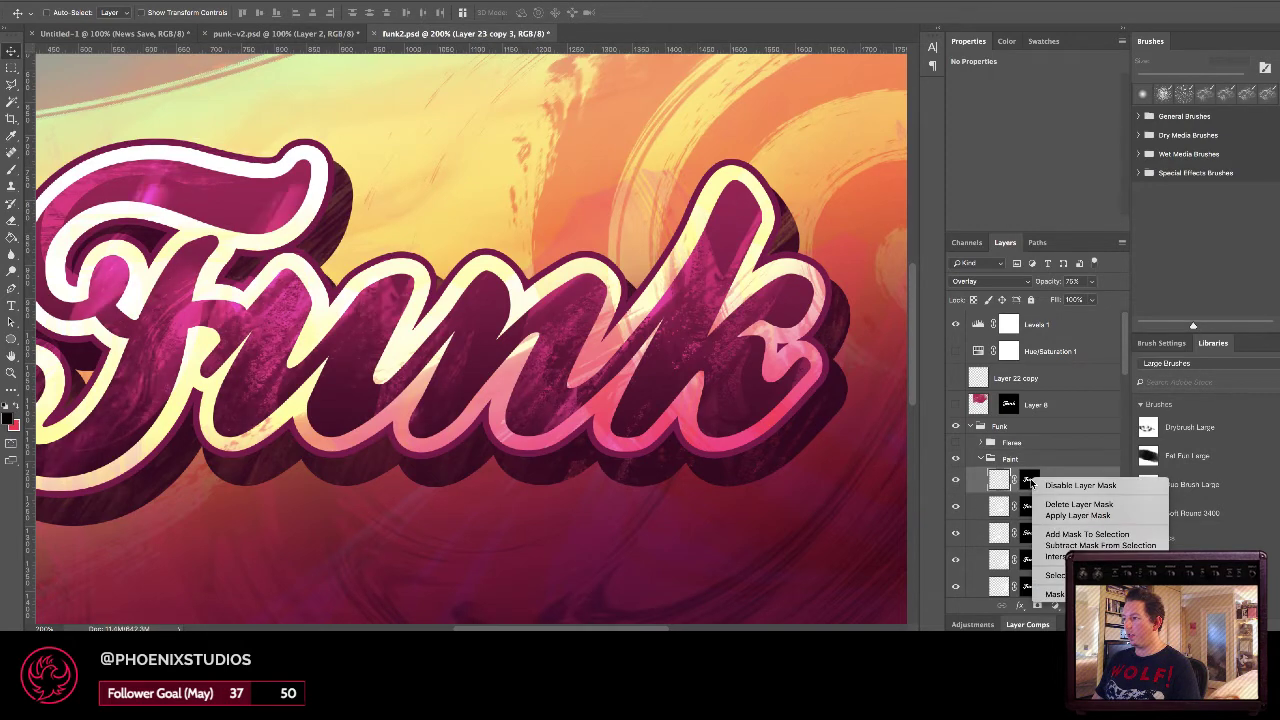
{"action": "left_click", "coordinate": [1062, 535]}
Examine the selection outline across the whole Funk lettering in an enlarged view without the panels.
{"action": "scroll", "coordinate": [849, 430], "scroll_direction": "up", "scroll_amount": 2}
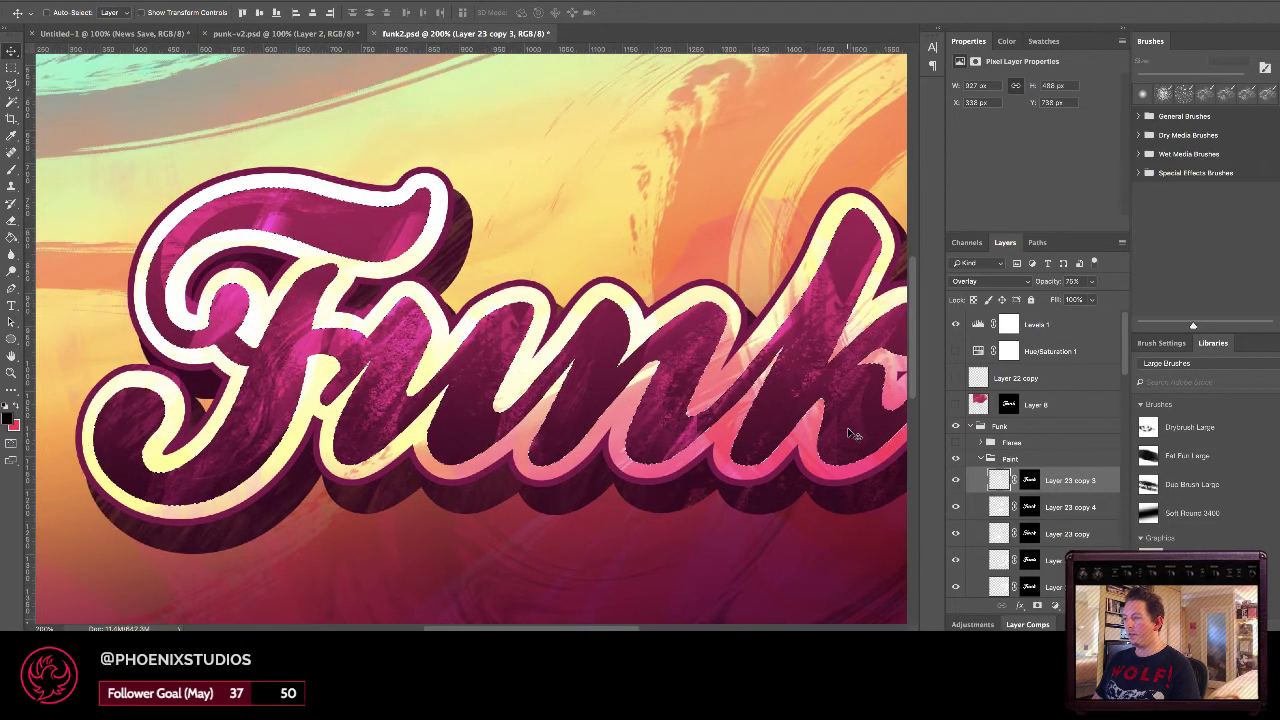
{"action": "scroll", "coordinate": [849, 433], "scroll_direction": "right", "scroll_amount": 1}
{"action": "key", "text": "Tab"}
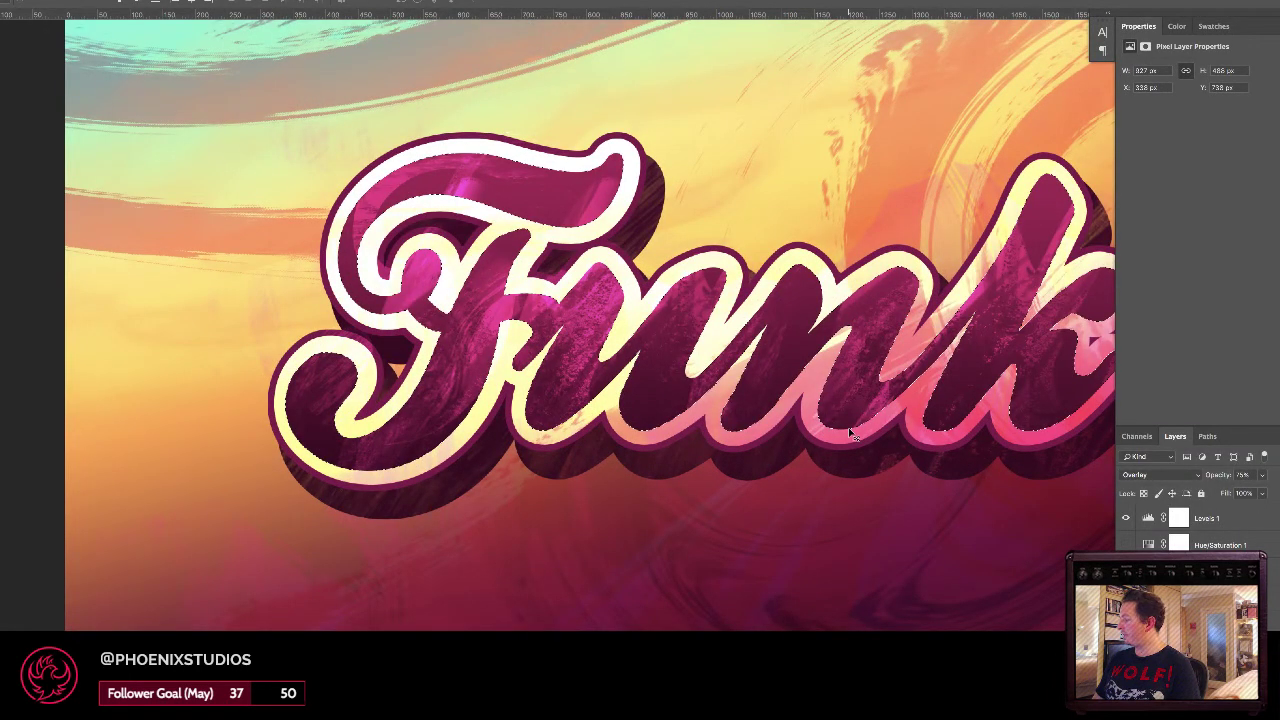
{"action": "key", "text": "f"}
{"action": "key", "text": "f"}
{"action": "key", "text": "Tab"}
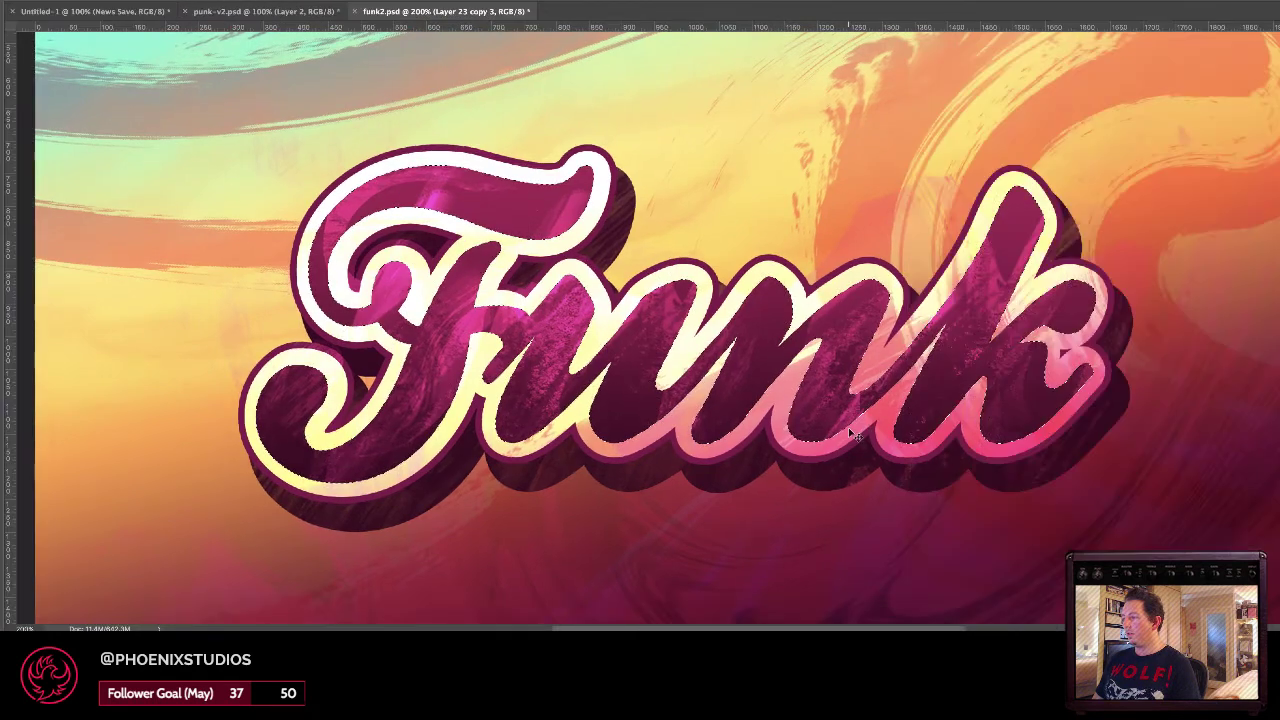
{"action": "scroll", "coordinate": [1083, 425], "scroll_direction": "down", "scroll_amount": 4}
{"action": "key", "text": "Tab"}
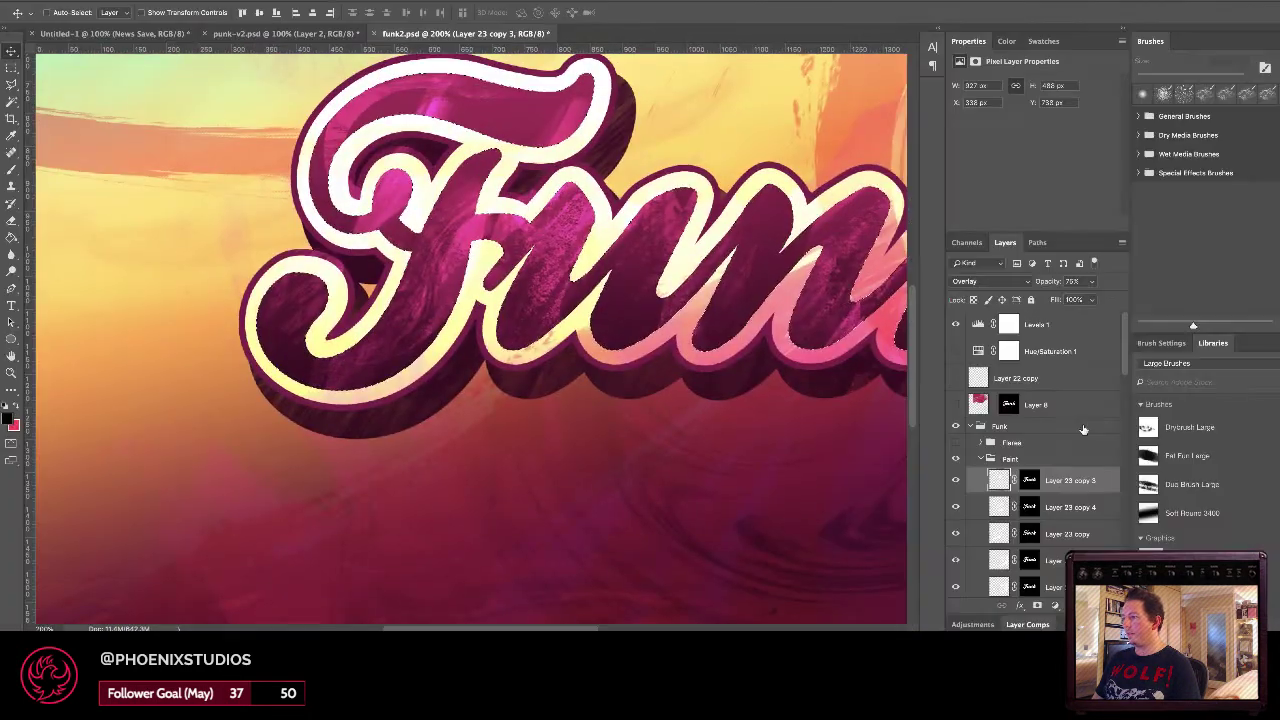
Hide the Paint group and collapse it.
{"action": "scroll", "coordinate": [1062, 483], "scroll_direction": "up", "scroll_amount": 4}
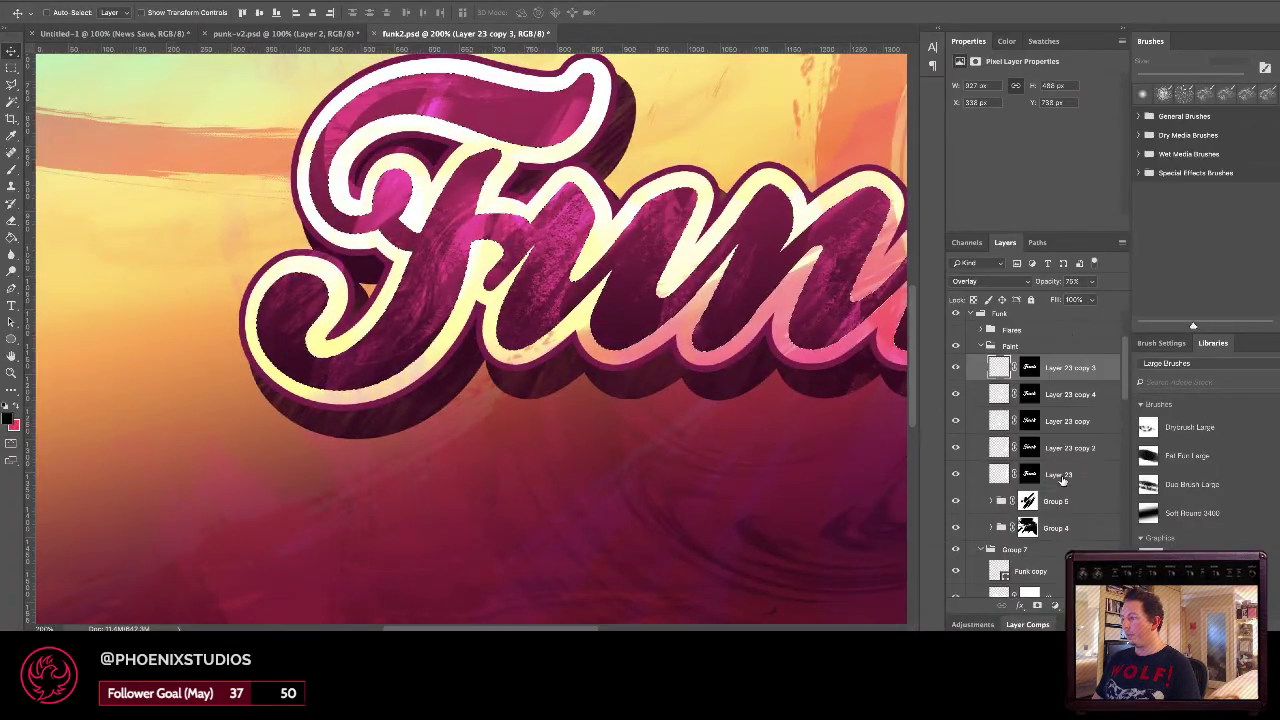
{"action": "left_click", "coordinate": [956, 350]}
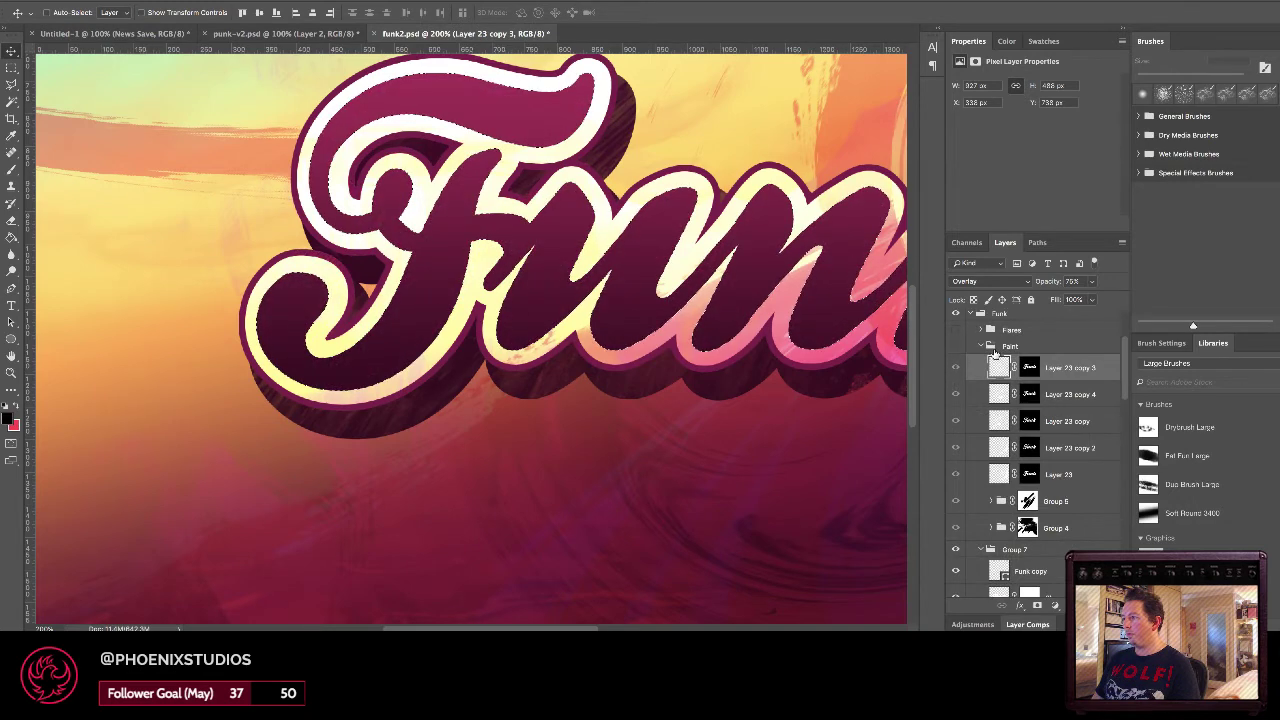
{"action": "left_click", "coordinate": [987, 347]}
{"action": "left_click", "coordinate": [981, 346]}
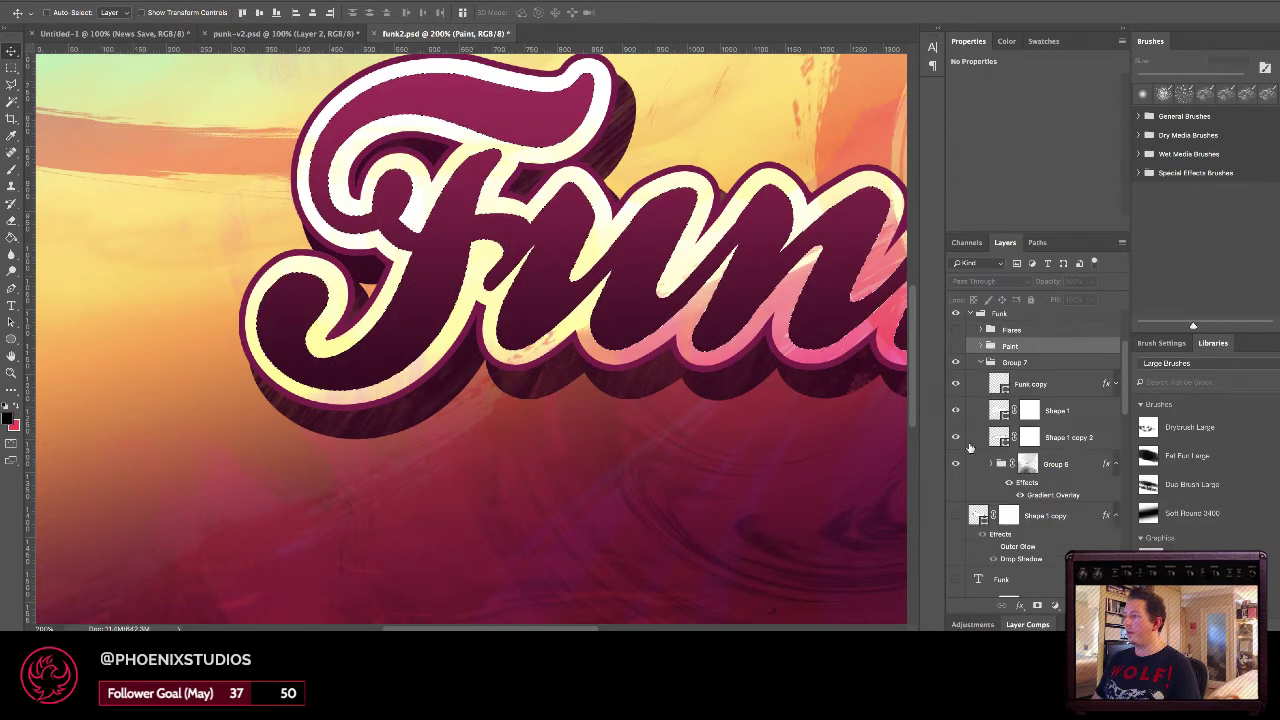
Clear the selection and display the vector path of Shape 1 in Group 7 to inspect the lettering outline.
{"action": "left_click", "coordinate": [953, 363]}
{"action": "left_click", "coordinate": [954, 363]}
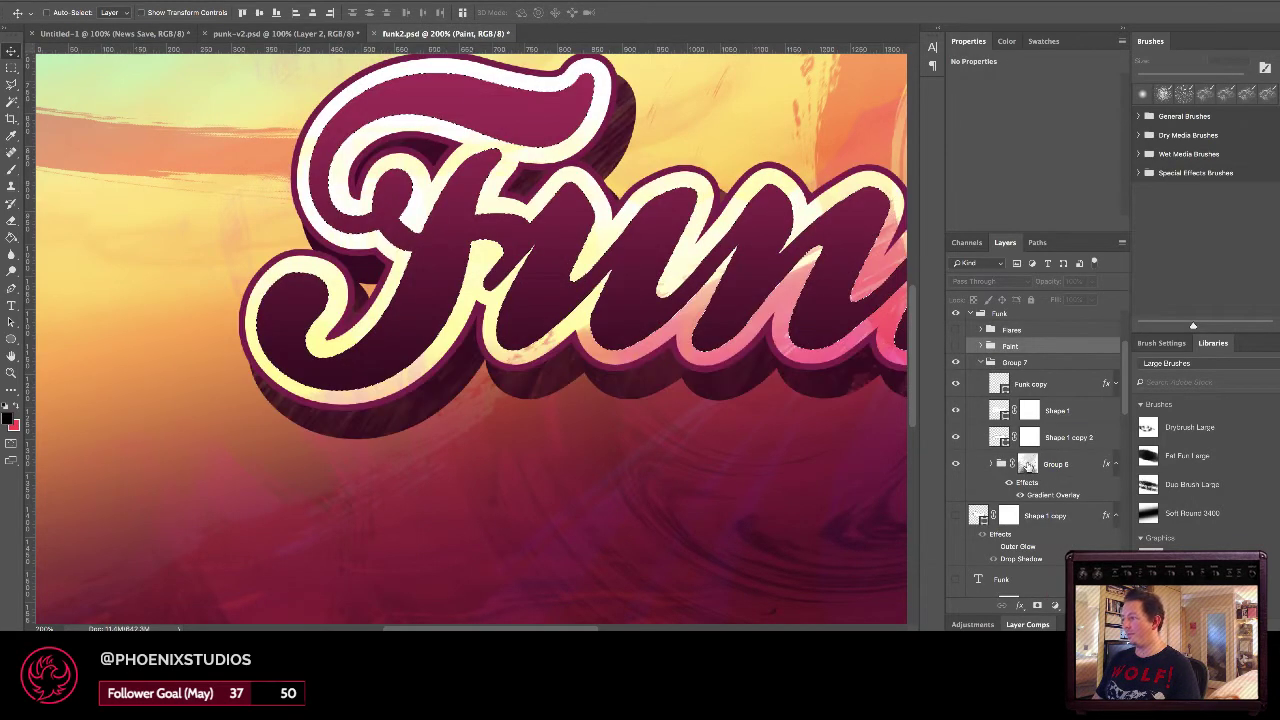
{"action": "left_click", "coordinate": [993, 414]}
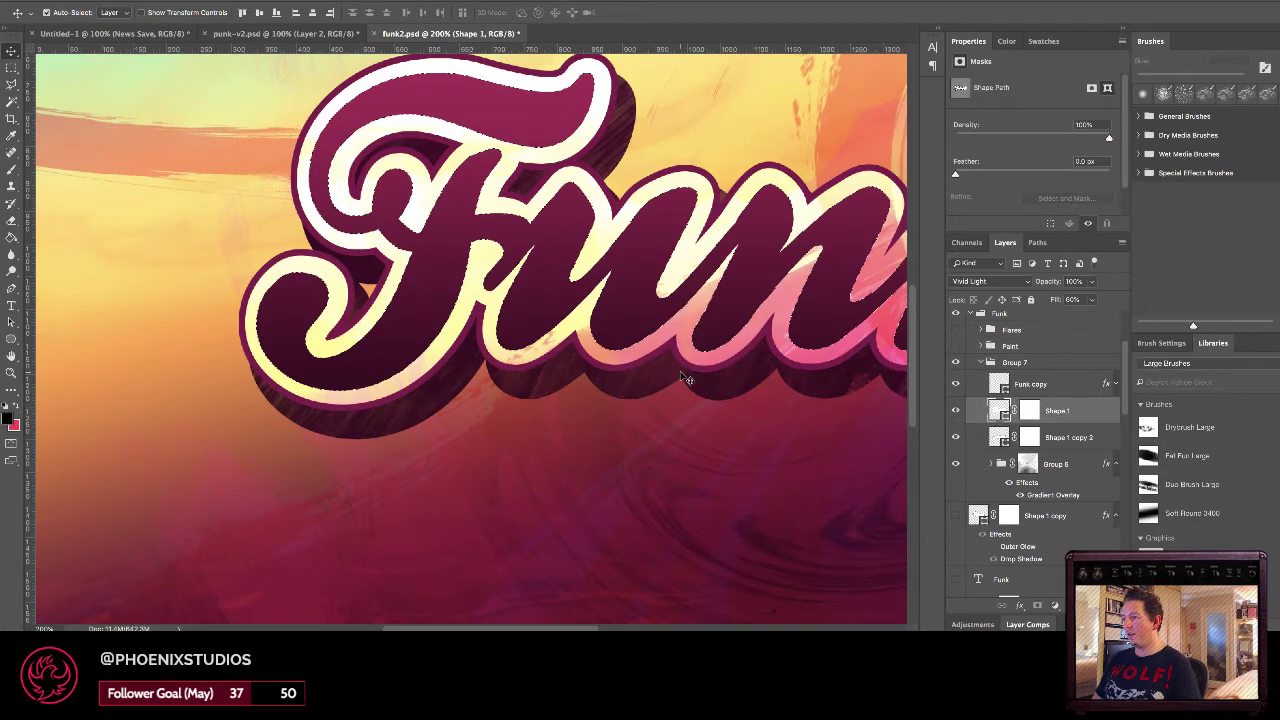
{"action": "key", "text": "ctrl+d"}
{"action": "key", "text": "a"}
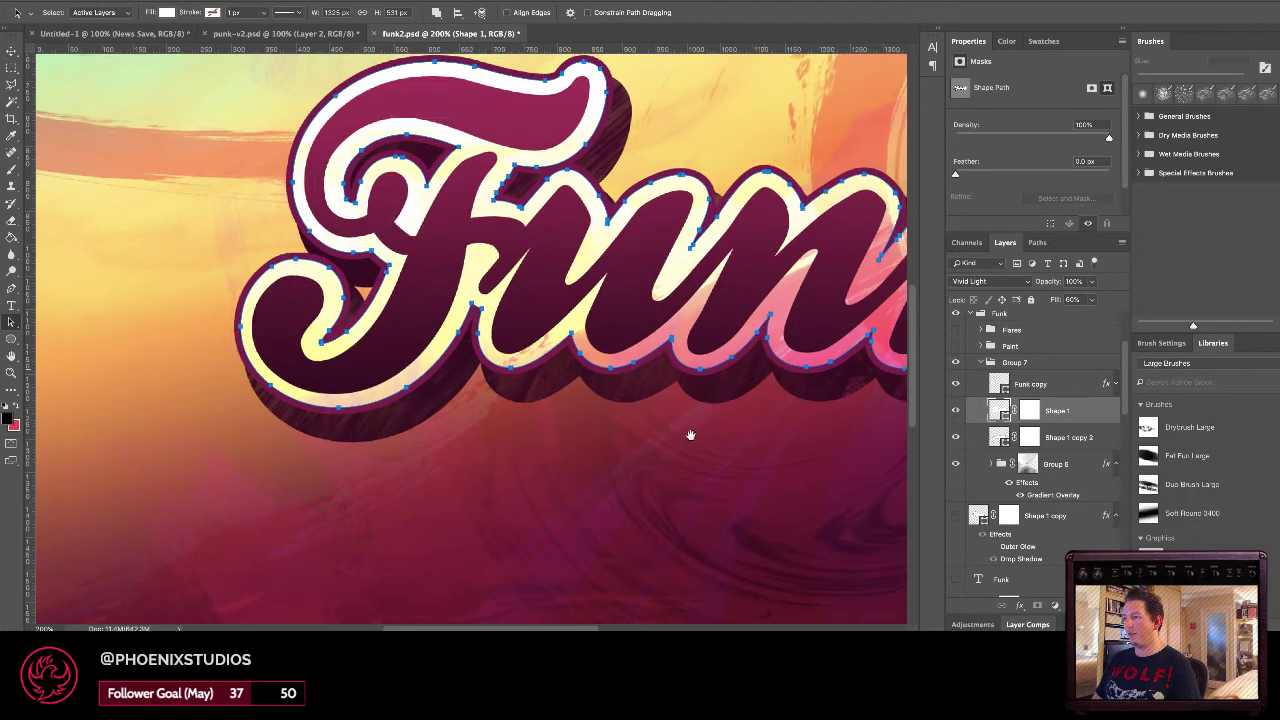
{"action": "left_click_drag", "start_coordinate": [690, 435], "coordinate": [785, 492]}
{"action": "key", "text": "v"}
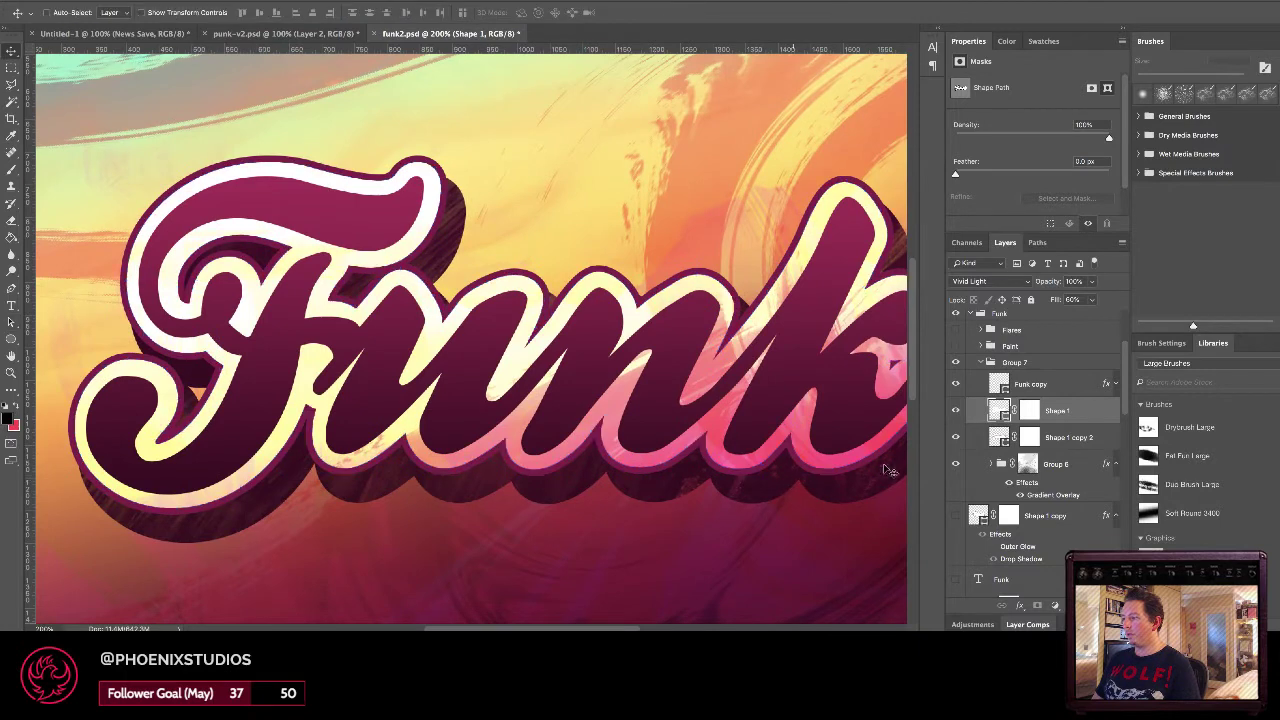
Select Layer 17 from the layers beneath the orange background swirl and view the artwork at 100% zoom.
{"action": "left_click", "coordinate": [1040, 469]}
{"action": "scroll", "coordinate": [722, 463], "scroll_direction": "up", "scroll_amount": 3}
{"action": "scroll", "coordinate": [722, 463], "scroll_direction": "right", "scroll_amount": 4}
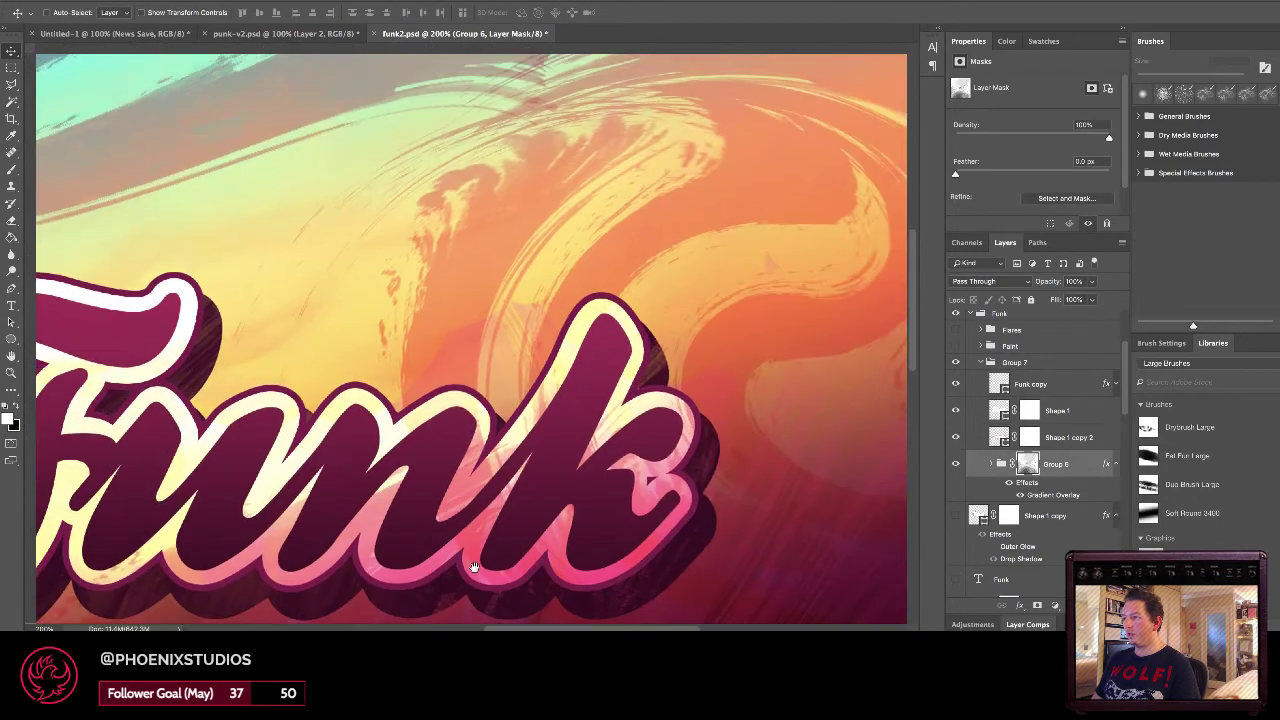
{"action": "right_click", "coordinate": [740, 203]}
{"action": "left_click", "coordinate": [750, 203]}
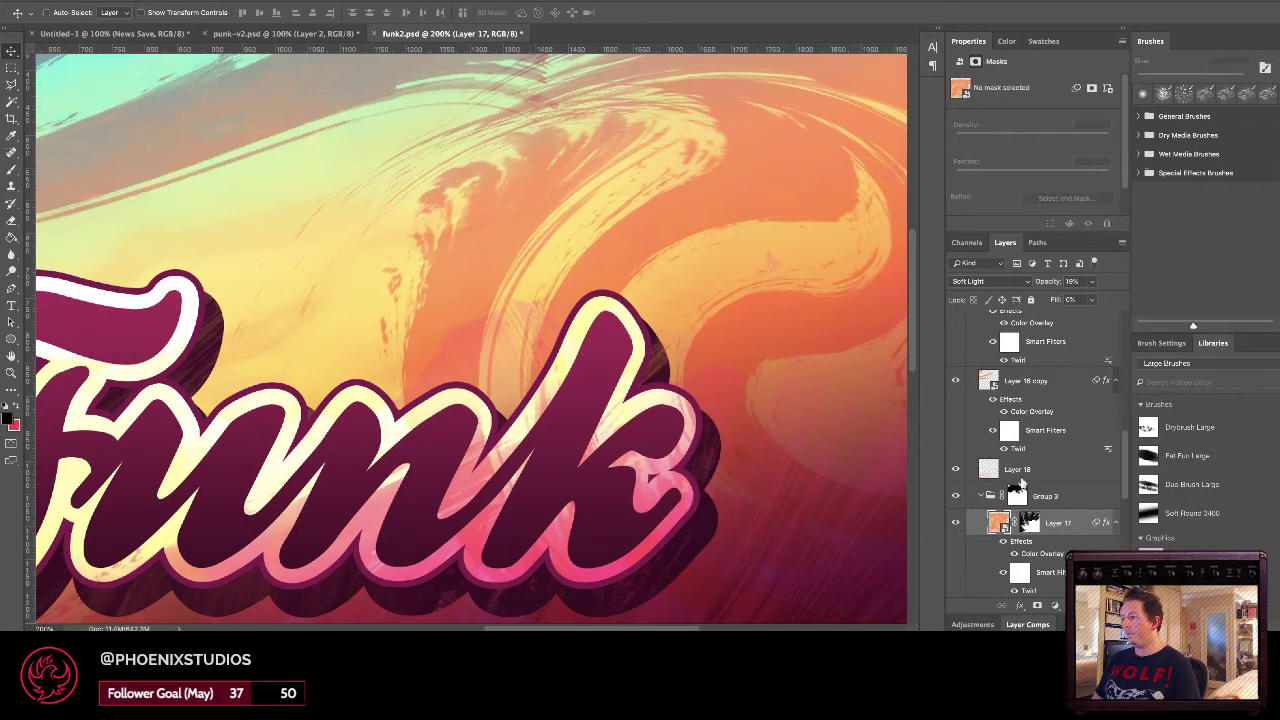
{"action": "key", "text": "ctrl+1"}
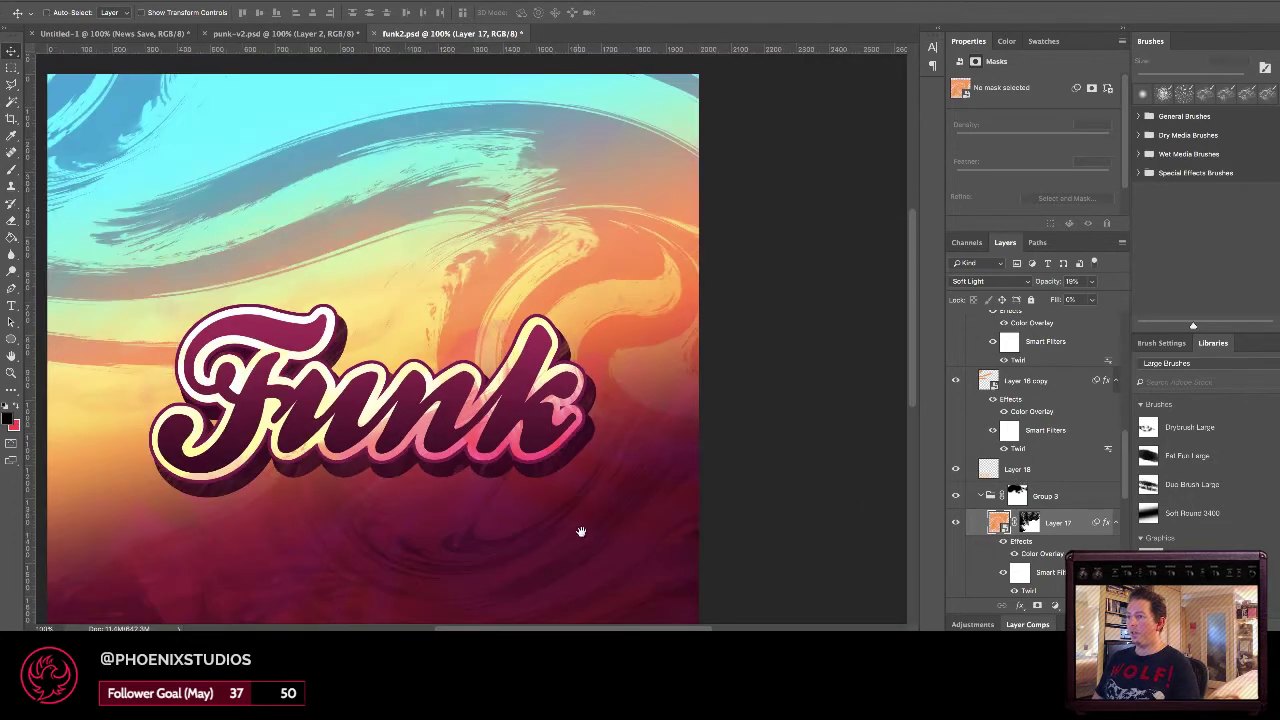
{"action": "left_click_drag", "start_coordinate": [577, 529], "coordinate": [692, 413]}
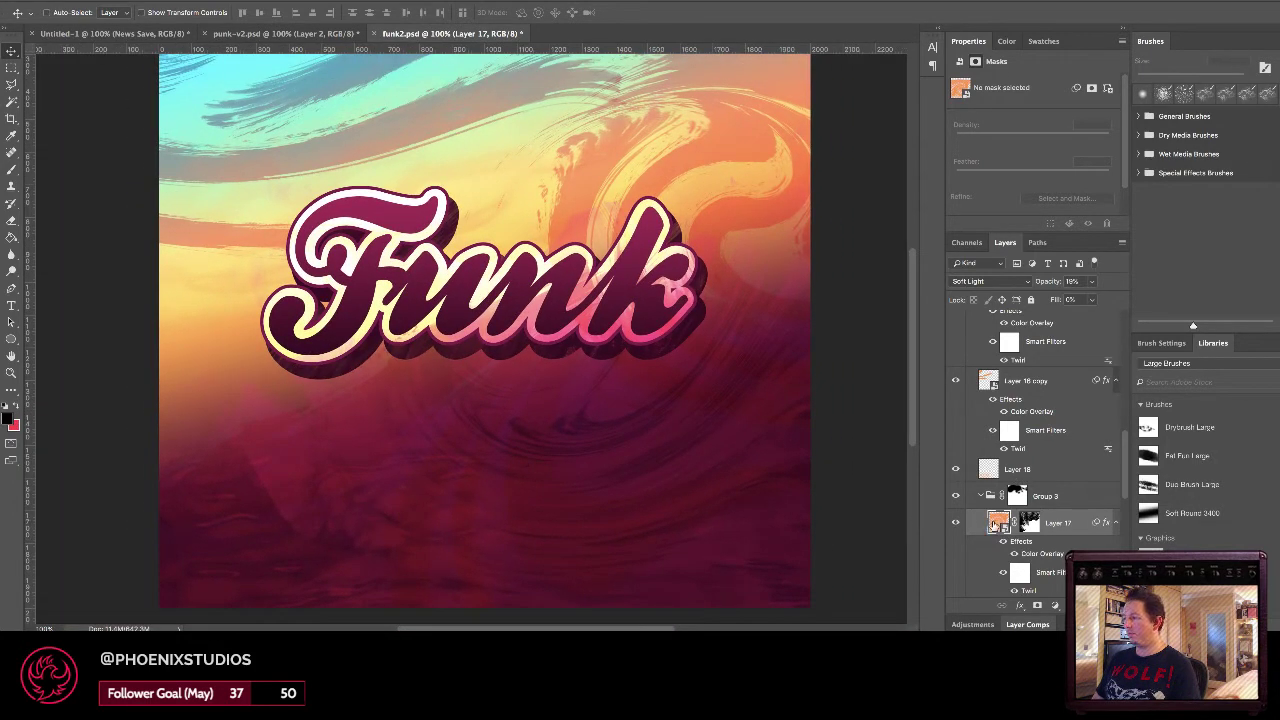
Open the contents of the Layer 17 smart object and examine its orange brush texture at 100% zoom.
{"action": "double_click", "coordinate": [998, 523]}
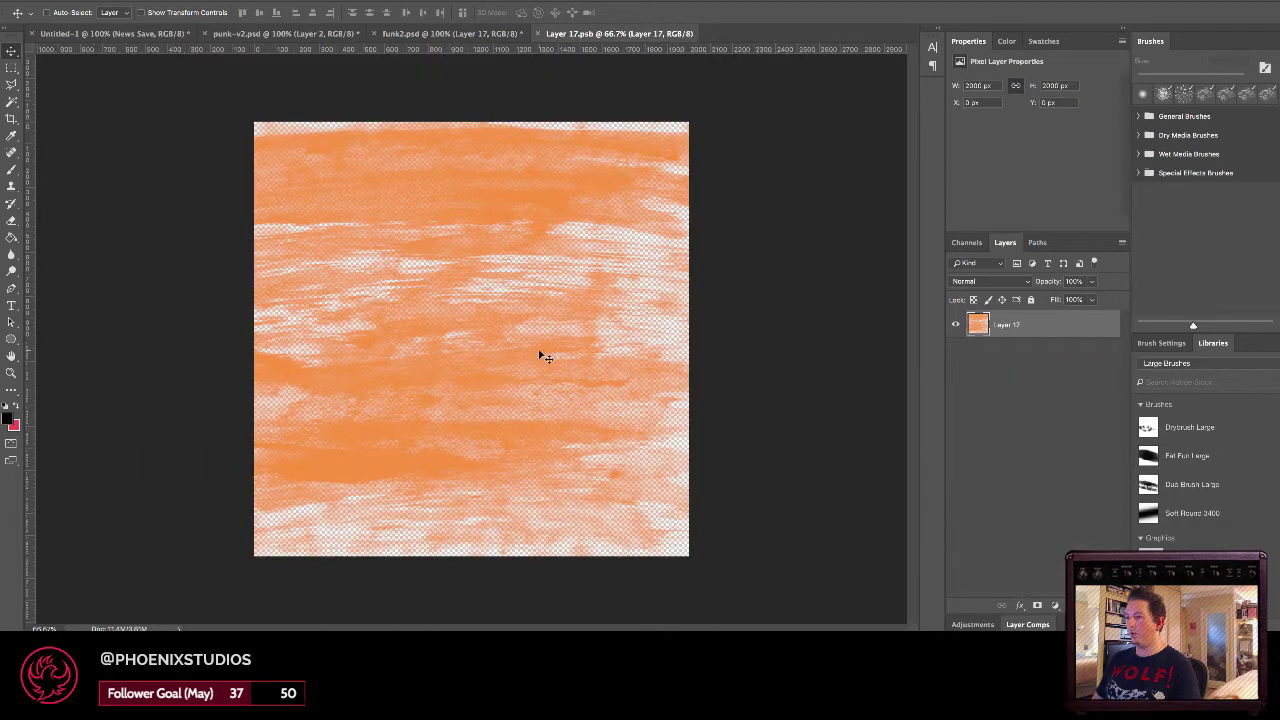
{"action": "left_click", "coordinate": [452, 258], "text": "ctrl"}
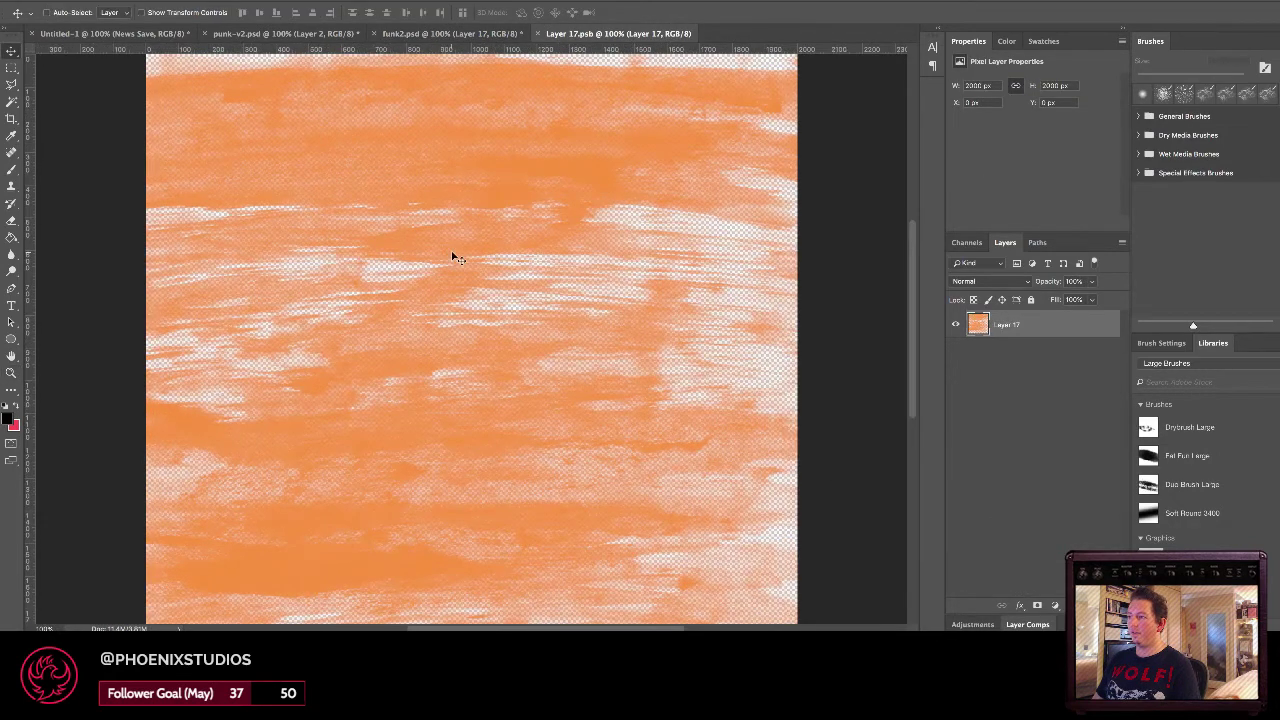
{"action": "scroll", "coordinate": [452, 258], "scroll_direction": "up", "scroll_amount": 5}
{"action": "scroll", "coordinate": [452, 258], "scroll_direction": "down", "scroll_amount": 6}
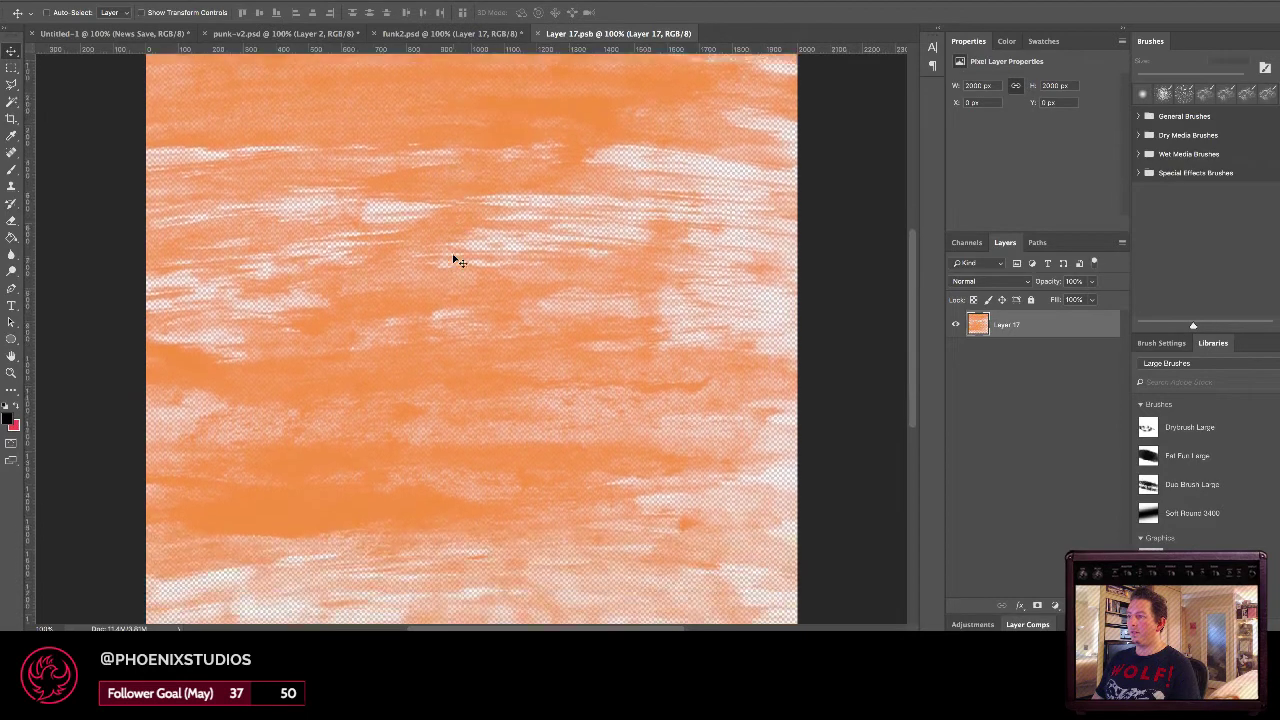
{"action": "left_click_drag", "start_coordinate": [429, 290], "coordinate": [423, 397]}
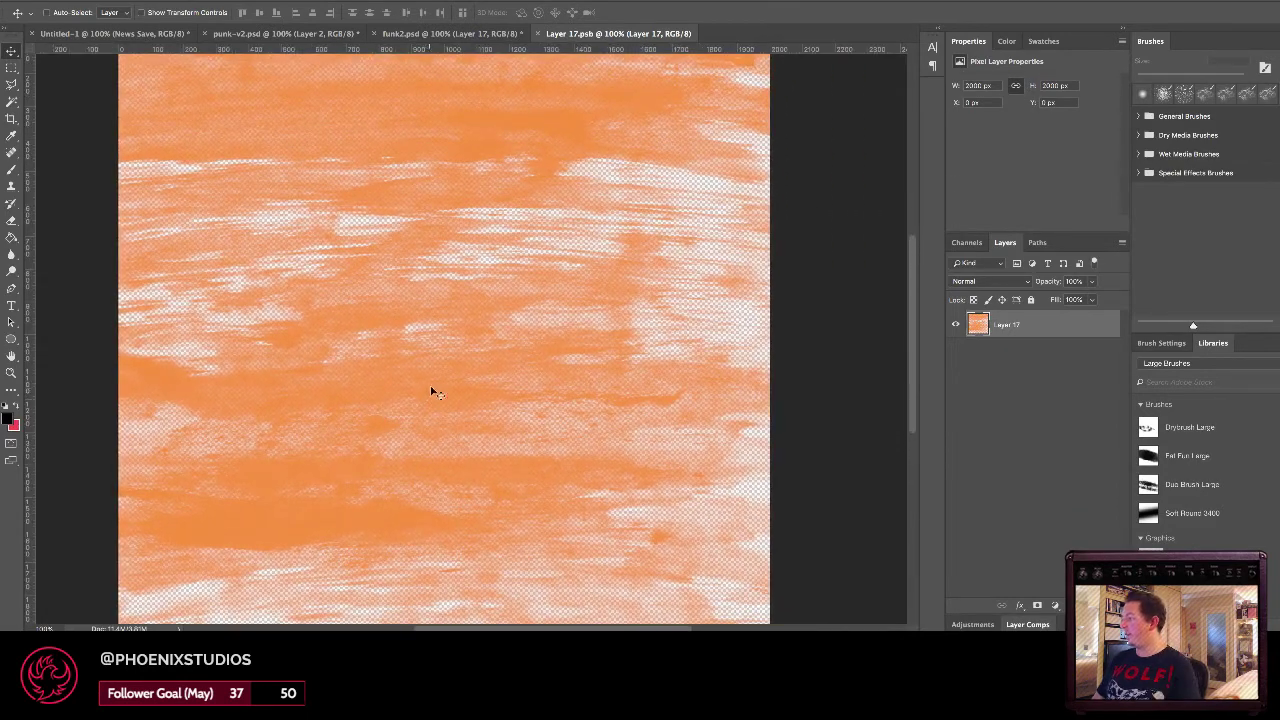
{"action": "left_click_drag", "start_coordinate": [462, 358], "coordinate": [554, 432]}
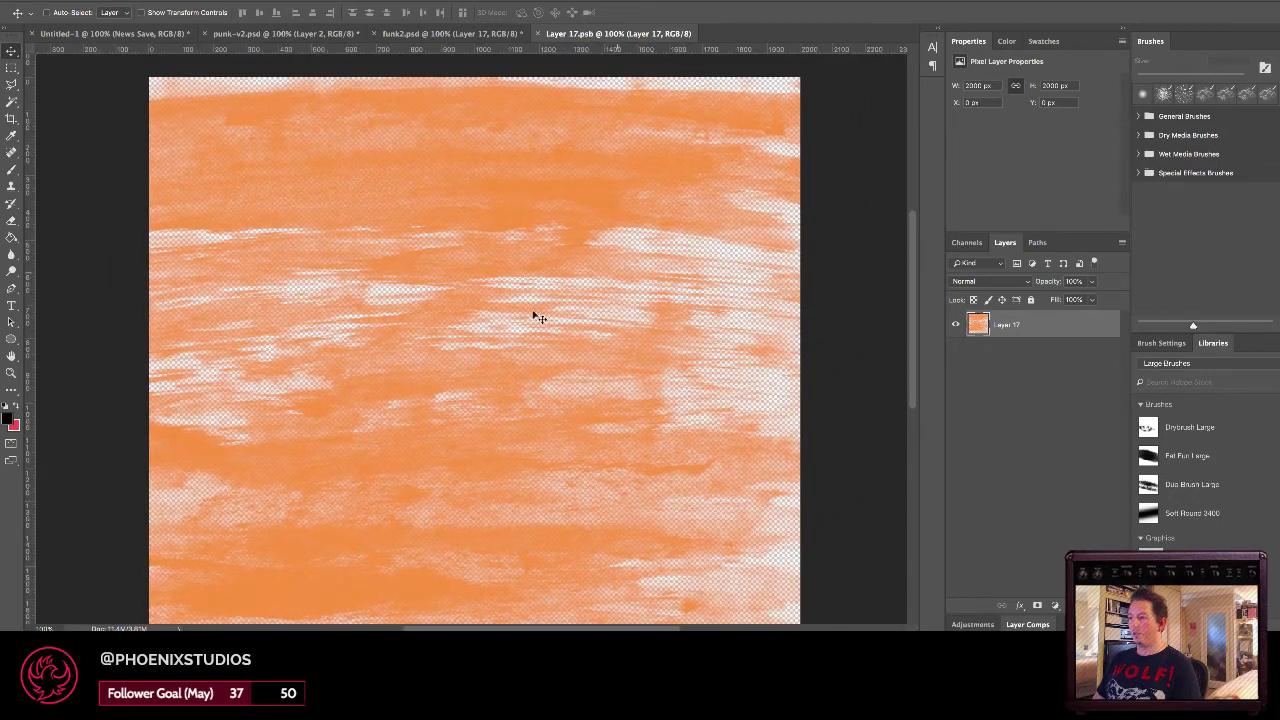
{"action": "scroll", "coordinate": [571, 363], "scroll_direction": "down", "scroll_amount": 3}
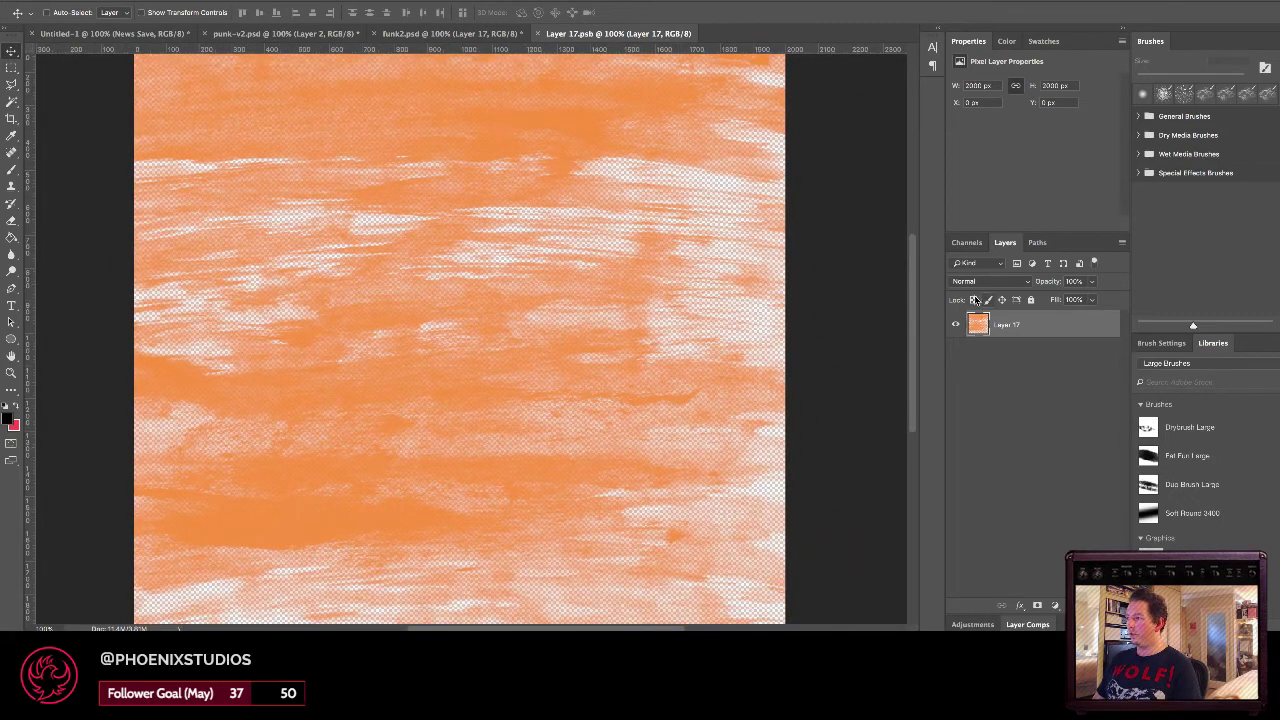
Duplicate Layer 17 inside its smart object, inspect the texture at 200% zoom, and close the document without saving.
{"action": "left_click_drag", "start_coordinate": [1057, 326], "coordinate": [1037, 605]}
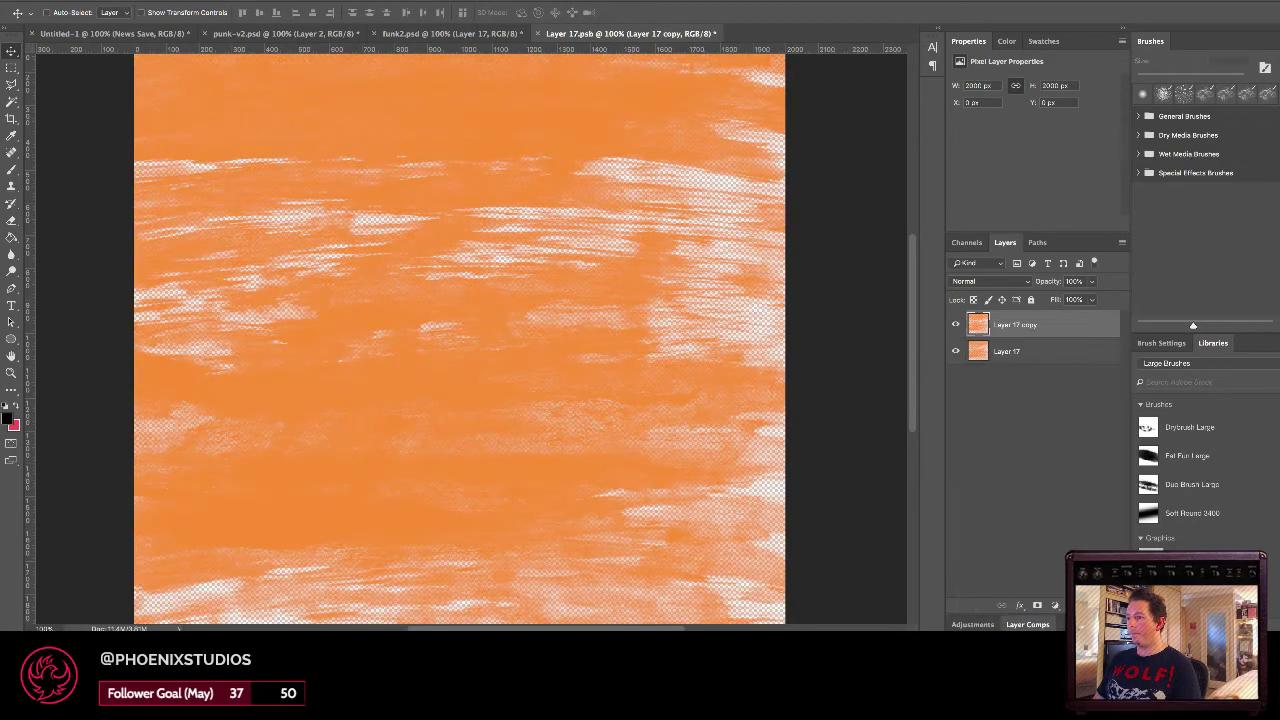
{"action": "left_click", "coordinate": [717, 302], "text": "super"}
{"action": "scroll", "coordinate": [711, 303], "scroll_direction": "left", "scroll_amount": 5}
{"action": "scroll", "coordinate": [707, 303], "scroll_direction": "down", "scroll_amount": 2}
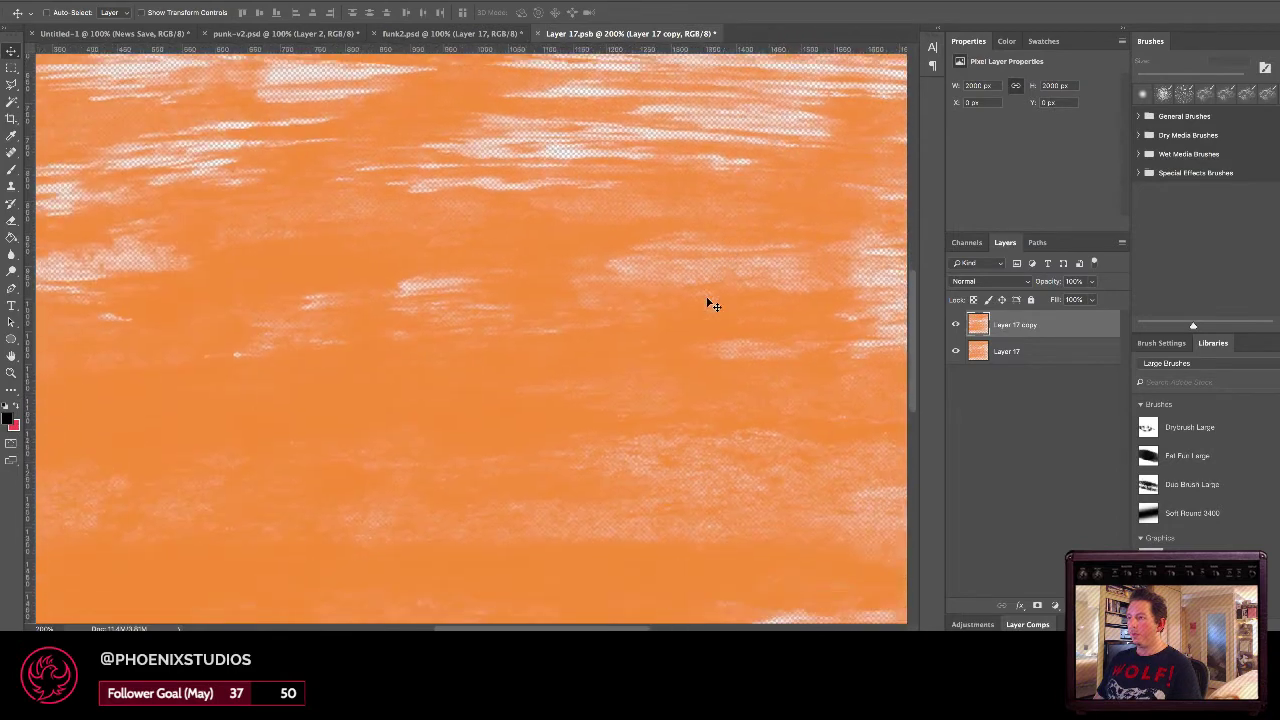
{"action": "scroll", "coordinate": [712, 304], "scroll_direction": "down", "scroll_amount": 2}
{"action": "key", "text": "super+w"}
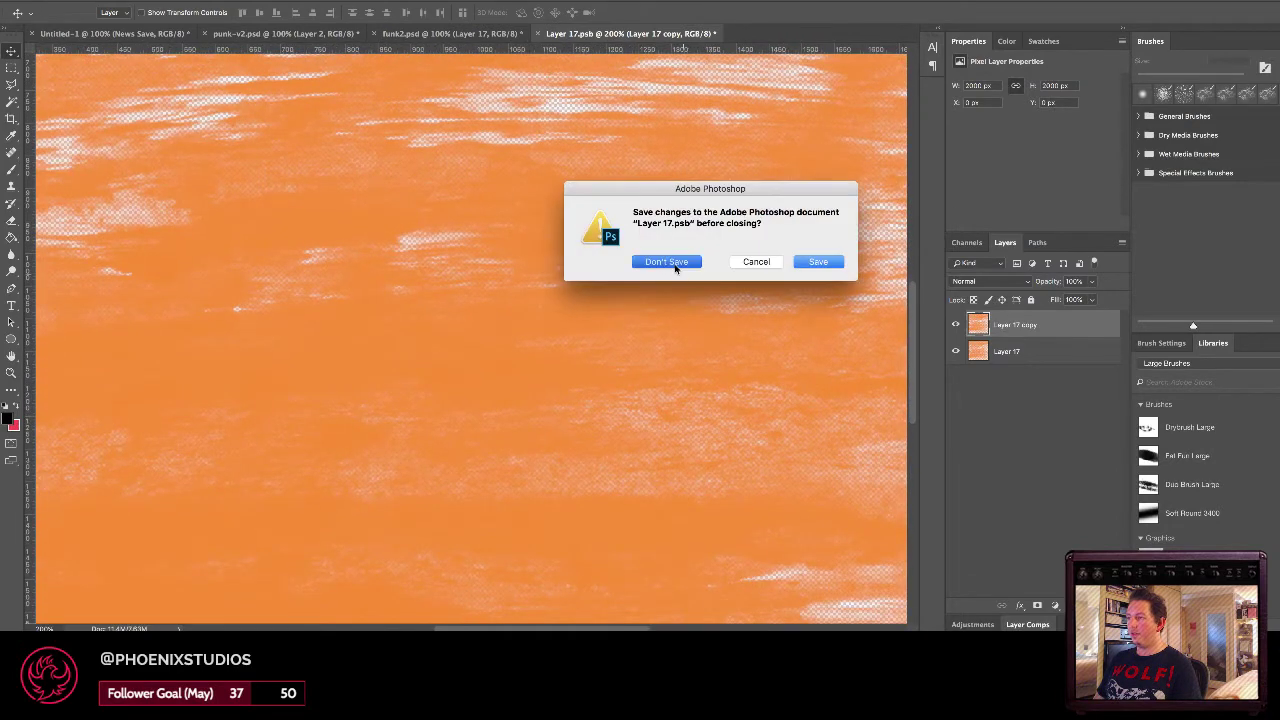
{"action": "left_click", "coordinate": [676, 266]}
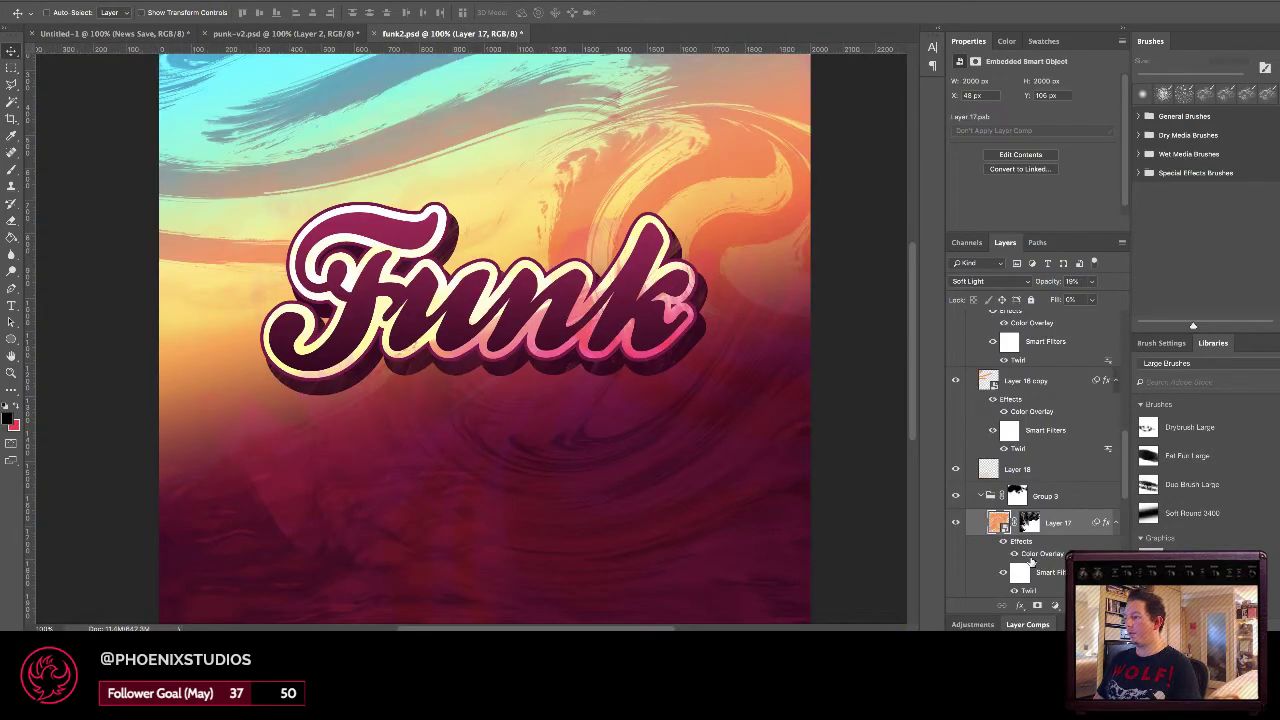
Open Layer 17's Twirl smart filter, inspect its preview, and cancel without changing the filter.
{"action": "scroll", "coordinate": [1030, 562], "scroll_direction": "down", "scroll_amount": 1}
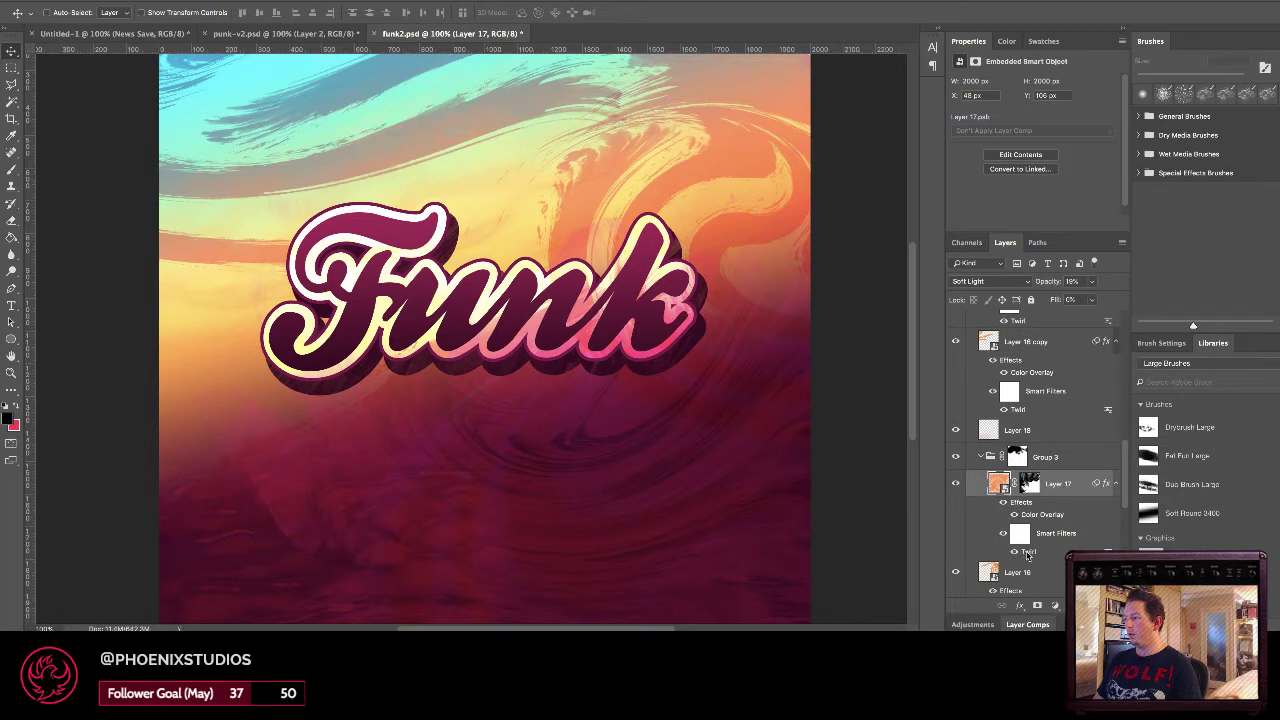
{"action": "double_click", "coordinate": [1029, 552]}
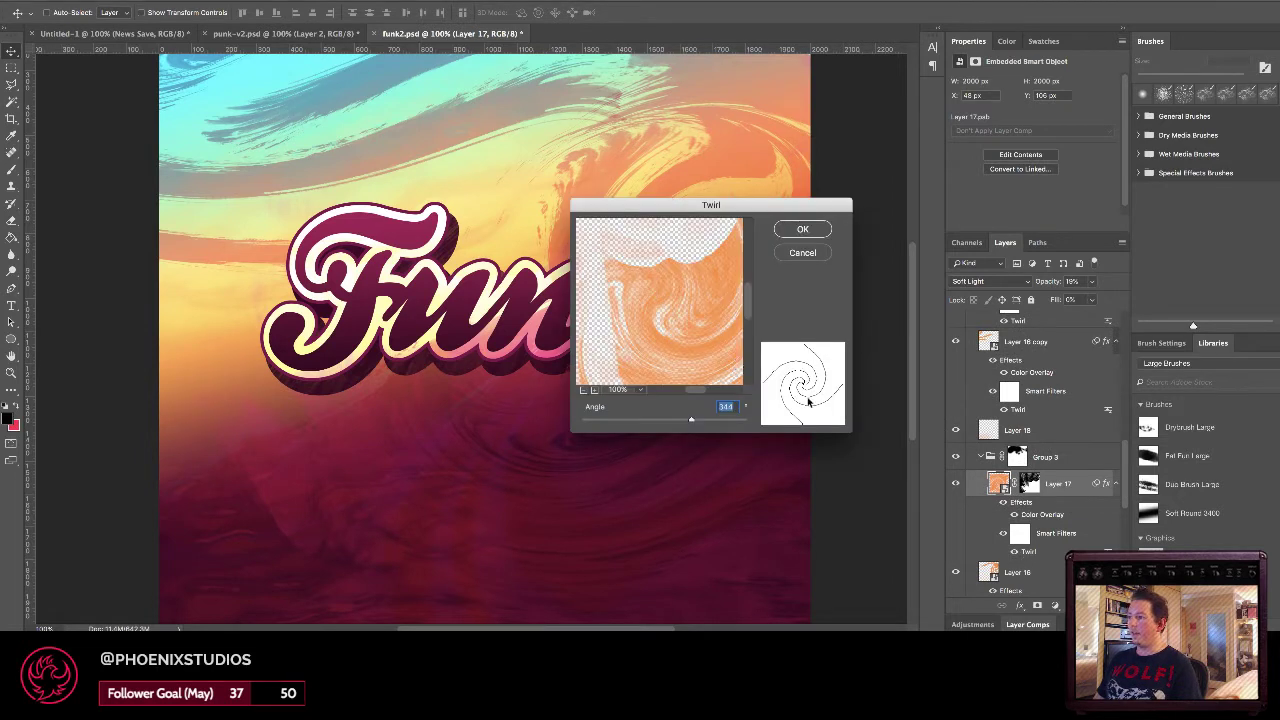
{"action": "mouse_move", "coordinate": [670, 333]}
{"action": "left_mouse_down"}
{"action": "mouse_move", "coordinate": [556, 325]}
{"action": "mouse_move", "coordinate": [663, 257]}
{"action": "mouse_move", "coordinate": [723, 266]}
{"action": "mouse_move", "coordinate": [659, 312]}
{"action": "mouse_move", "coordinate": [665, 350]}
{"action": "mouse_move", "coordinate": [717, 334]}
{"action": "mouse_move", "coordinate": [686, 277]}
{"action": "left_mouse_up"}
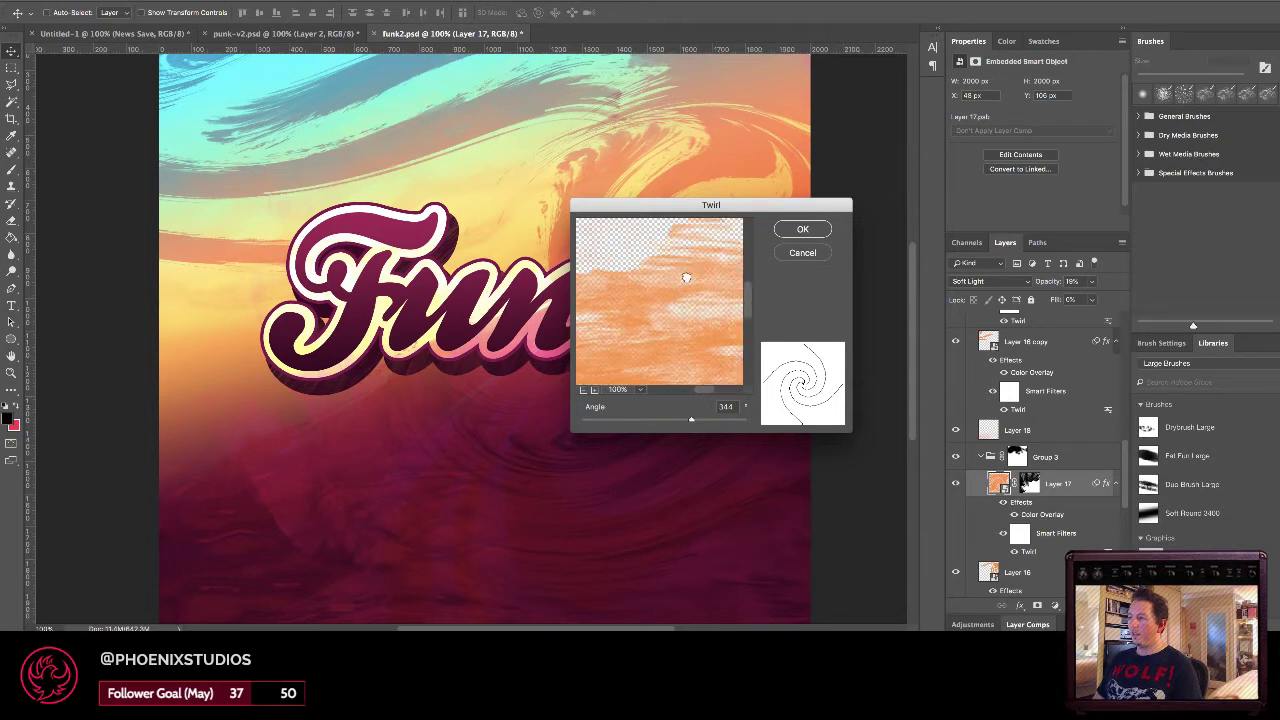
{"action": "left_click", "coordinate": [800, 257]}
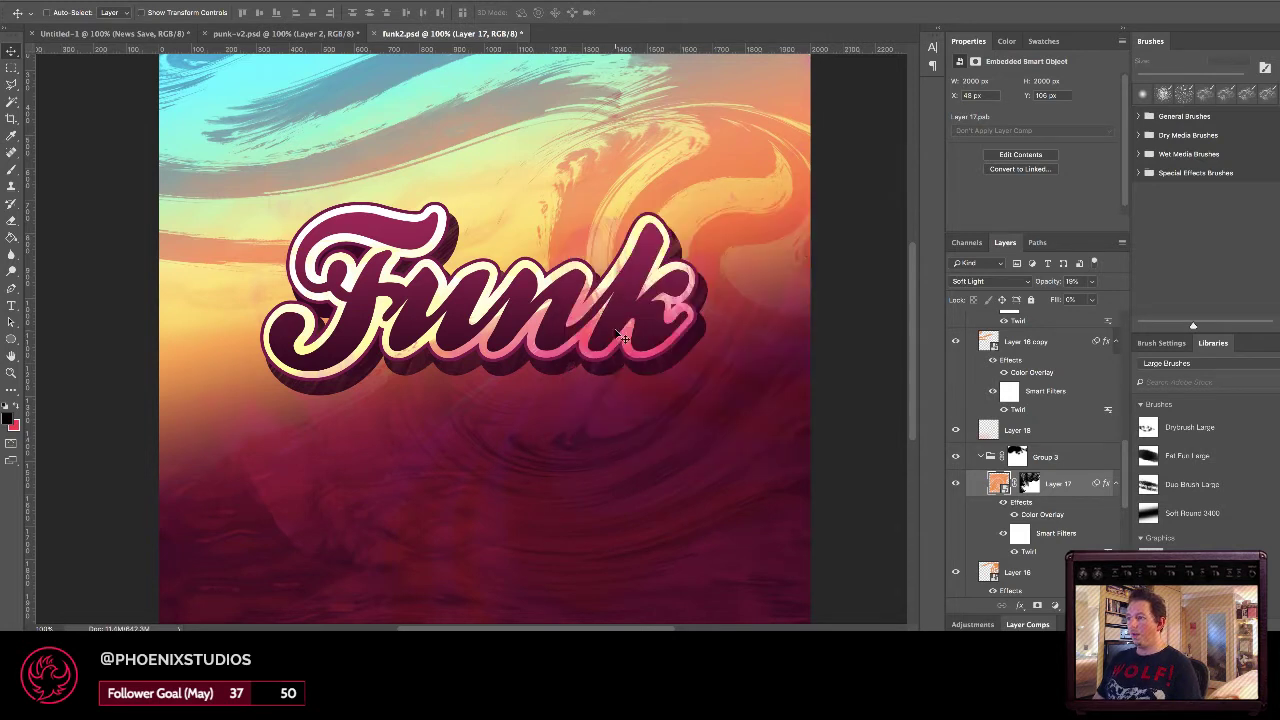
Select Layer 18 from the layers beneath the dark lower background, and toggle its visibility off and on.
{"action": "scroll", "coordinate": [497, 382], "scroll_direction": "down", "scroll_amount": 3}
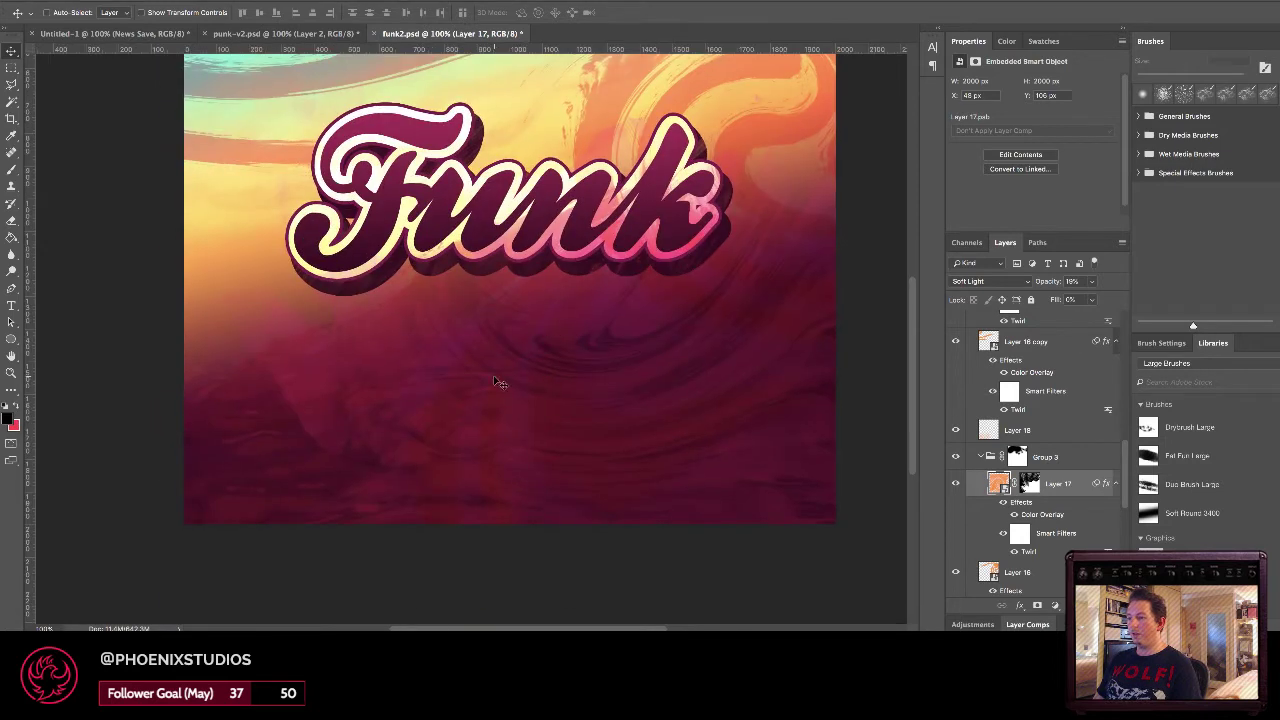
{"action": "right_click", "coordinate": [247, 483]}
{"action": "left_click", "coordinate": [265, 480]}
{"action": "left_click", "coordinate": [956, 434]}
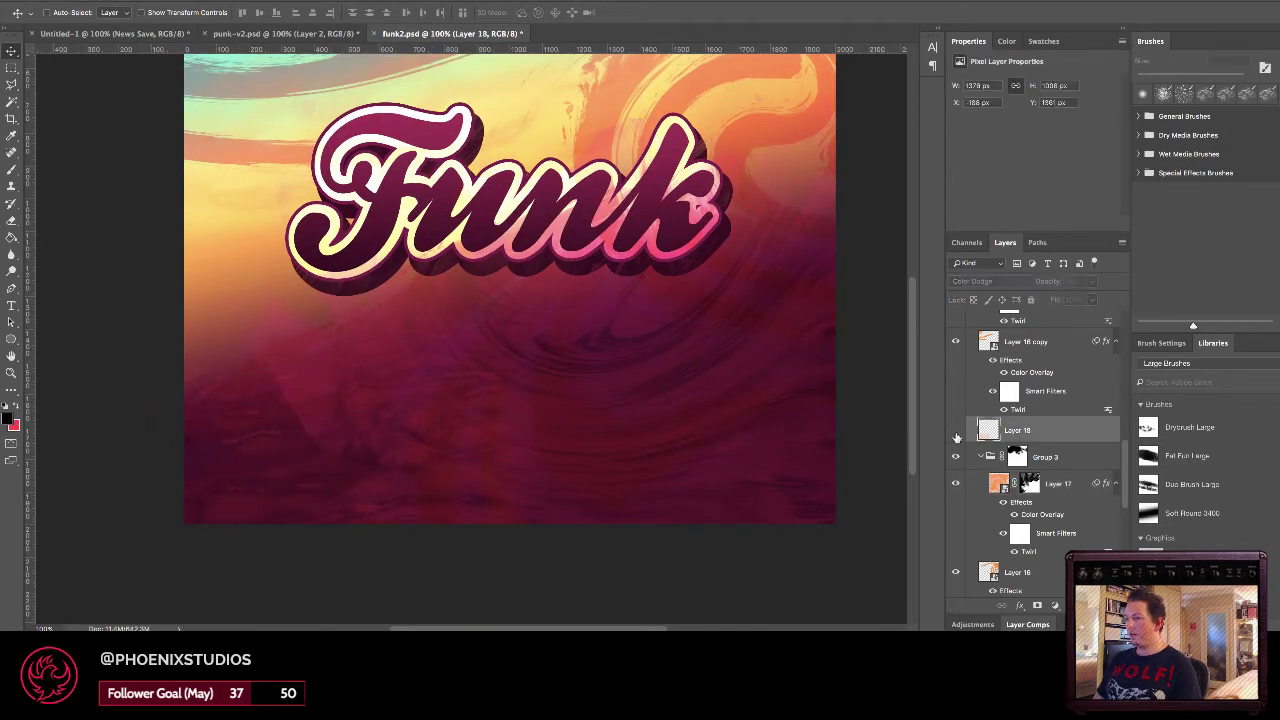
{"action": "left_click", "coordinate": [956, 434]}
{"action": "scroll", "coordinate": [1030, 500], "scroll_direction": "down", "scroll_amount": 1}
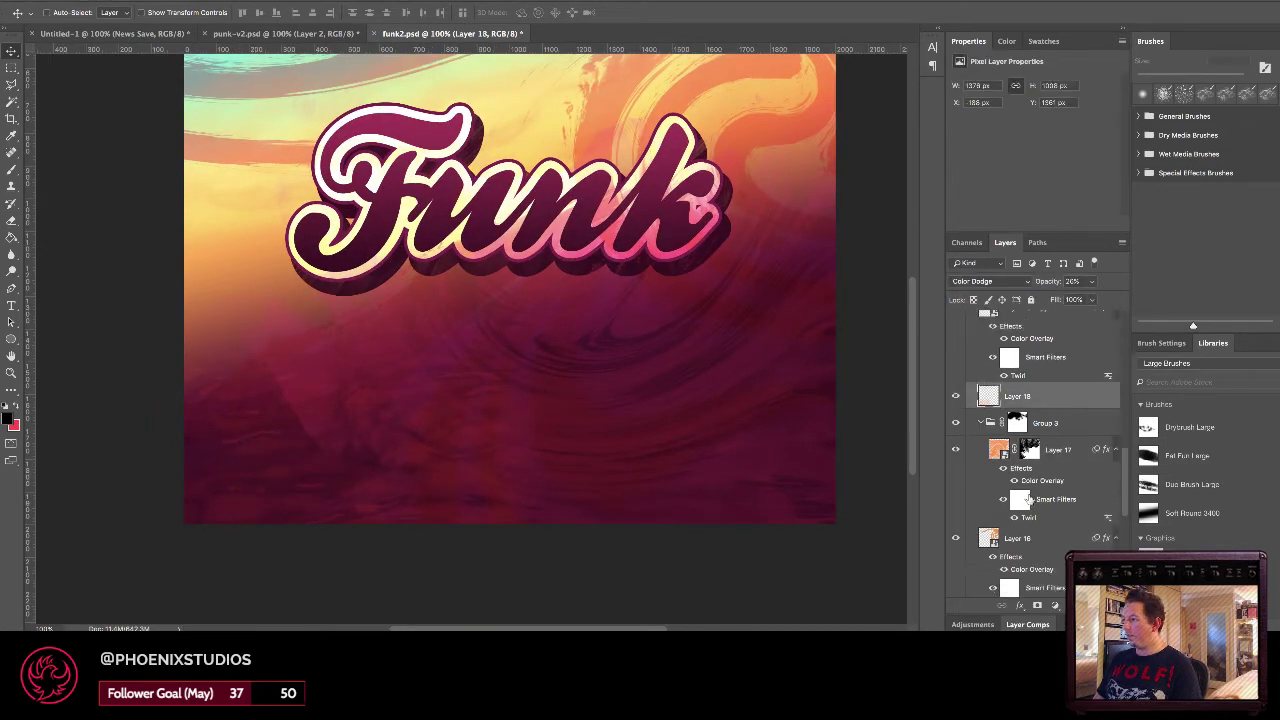
Hide Group 3 and pick the layer that holds the red texture in the lower background.
{"action": "left_click", "coordinate": [960, 424]}
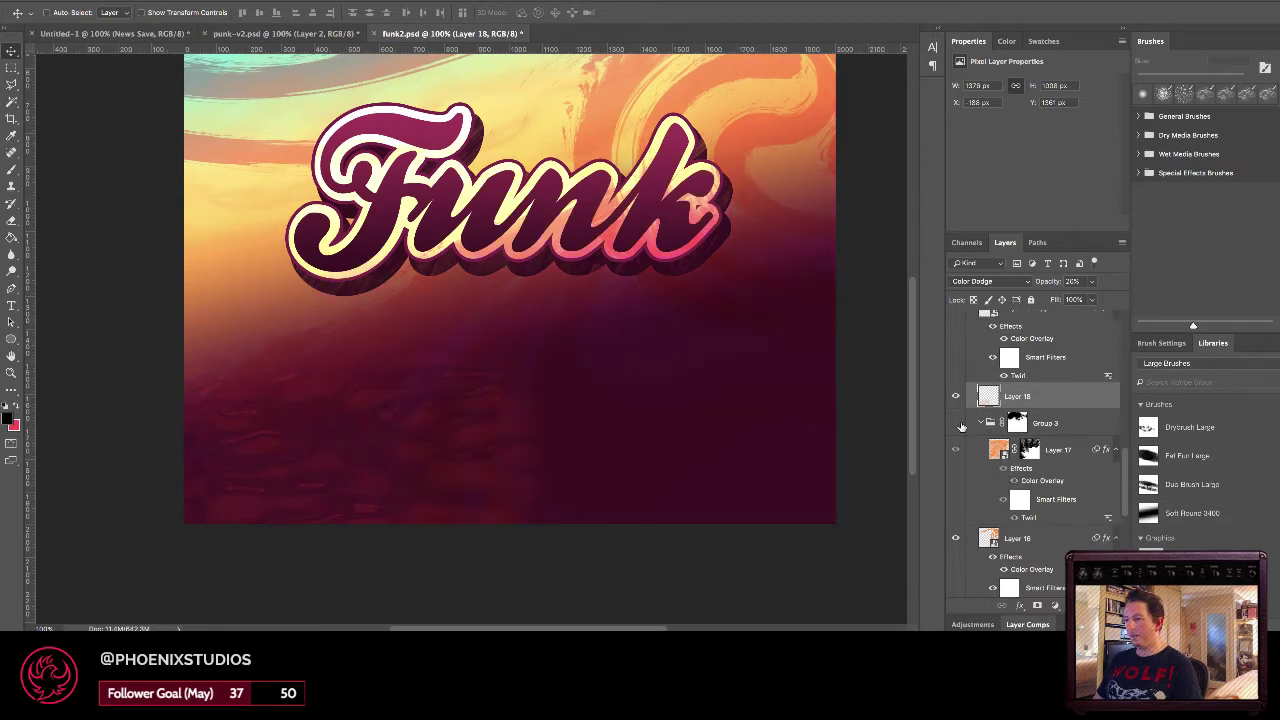
{"action": "right_click", "coordinate": [375, 486]}
{"action": "left_click", "coordinate": [376, 486]}
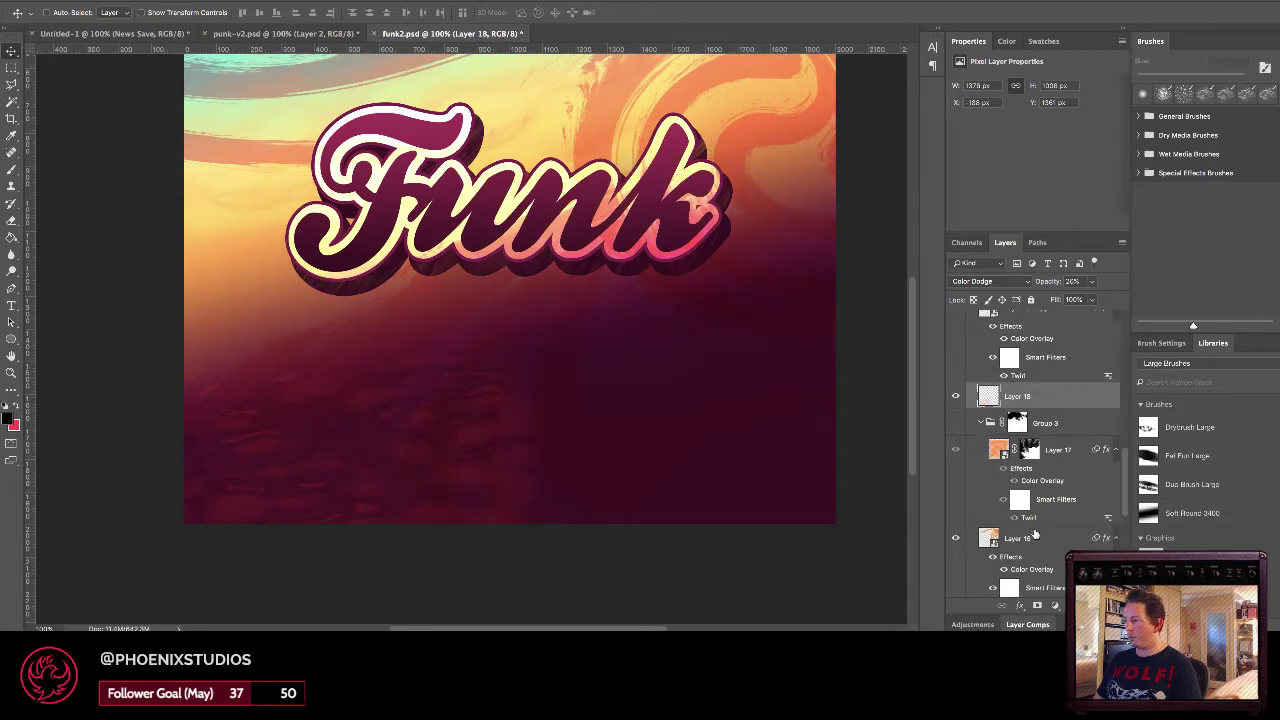
Toggle Layer 18's visibility, and set its blend mode to Normal and its opacity to 94%.
{"action": "left_click", "coordinate": [958, 397]}
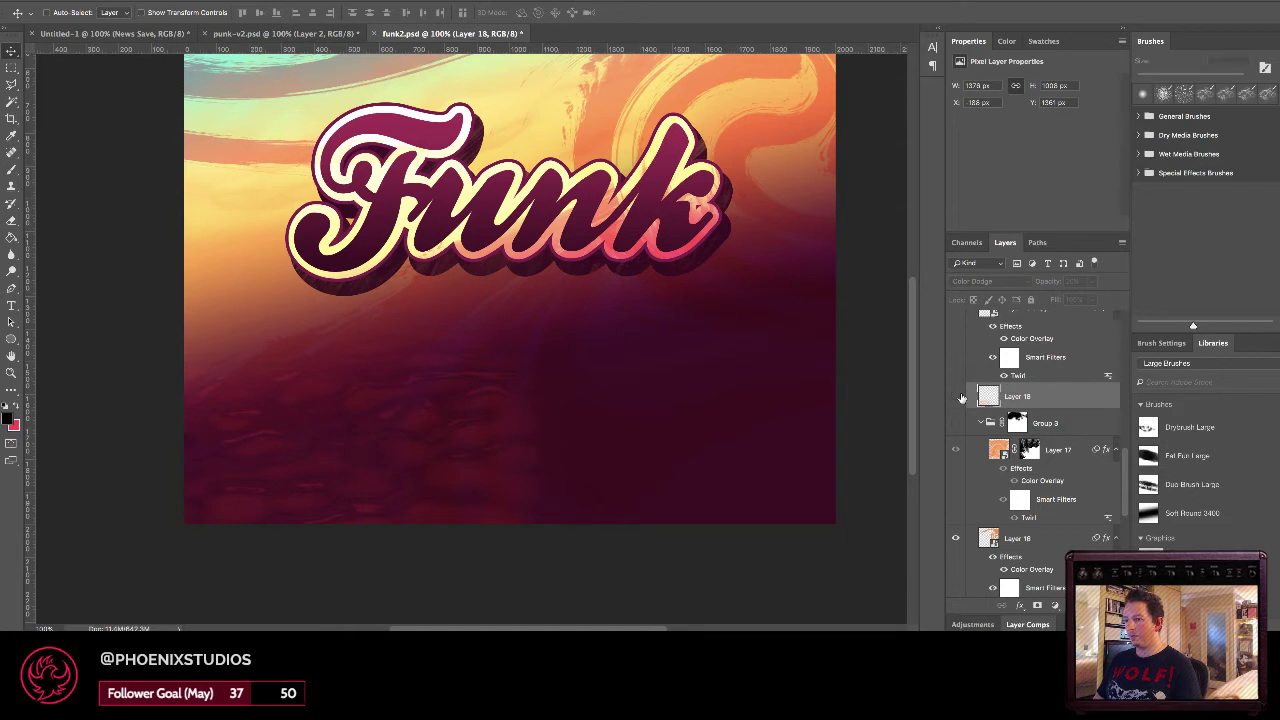
{"action": "left_click", "coordinate": [960, 397]}
{"action": "left_click", "coordinate": [1012, 282]}
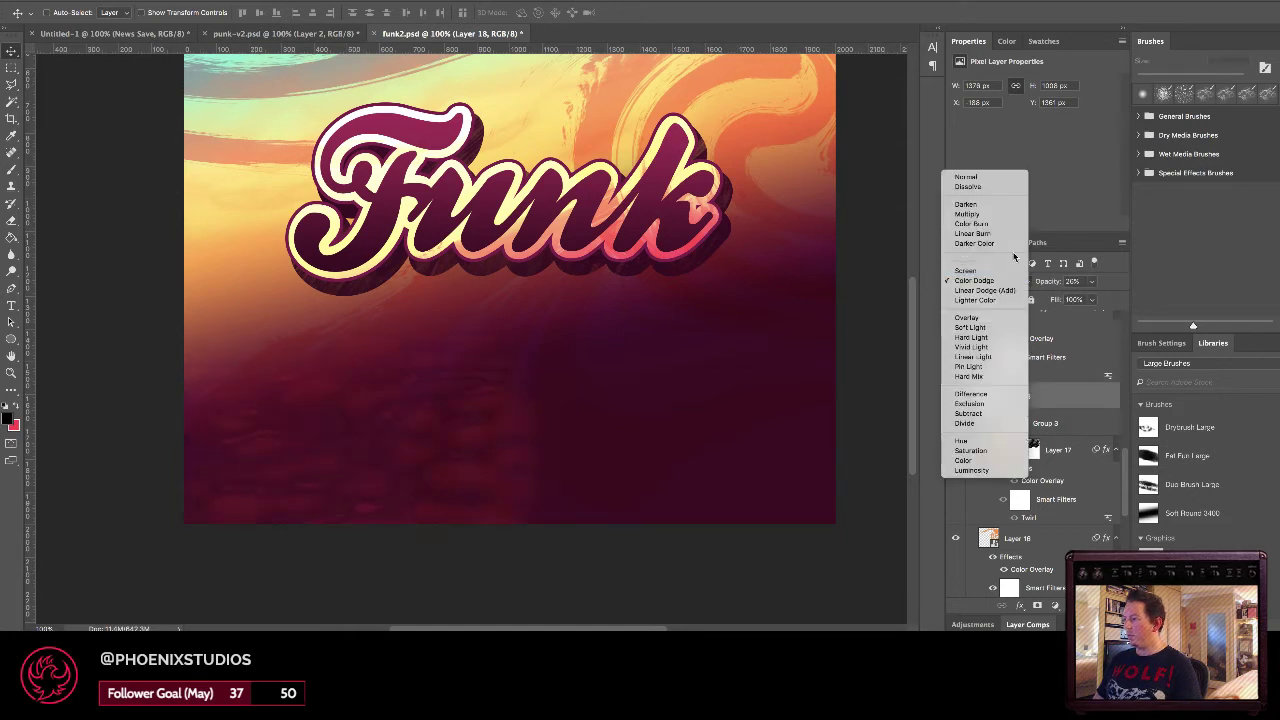
{"action": "left_click", "coordinate": [963, 177]}
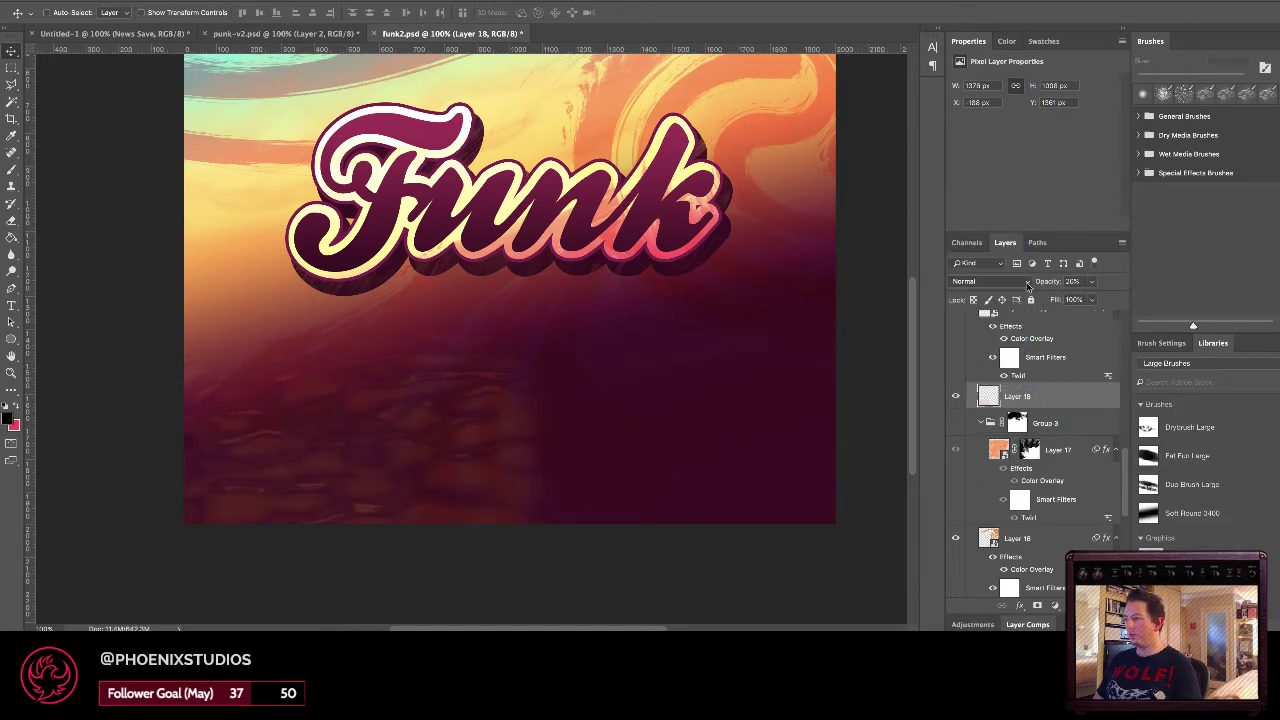
{"action": "left_click_drag", "start_coordinate": [1045, 283], "coordinate": [1209, 300]}
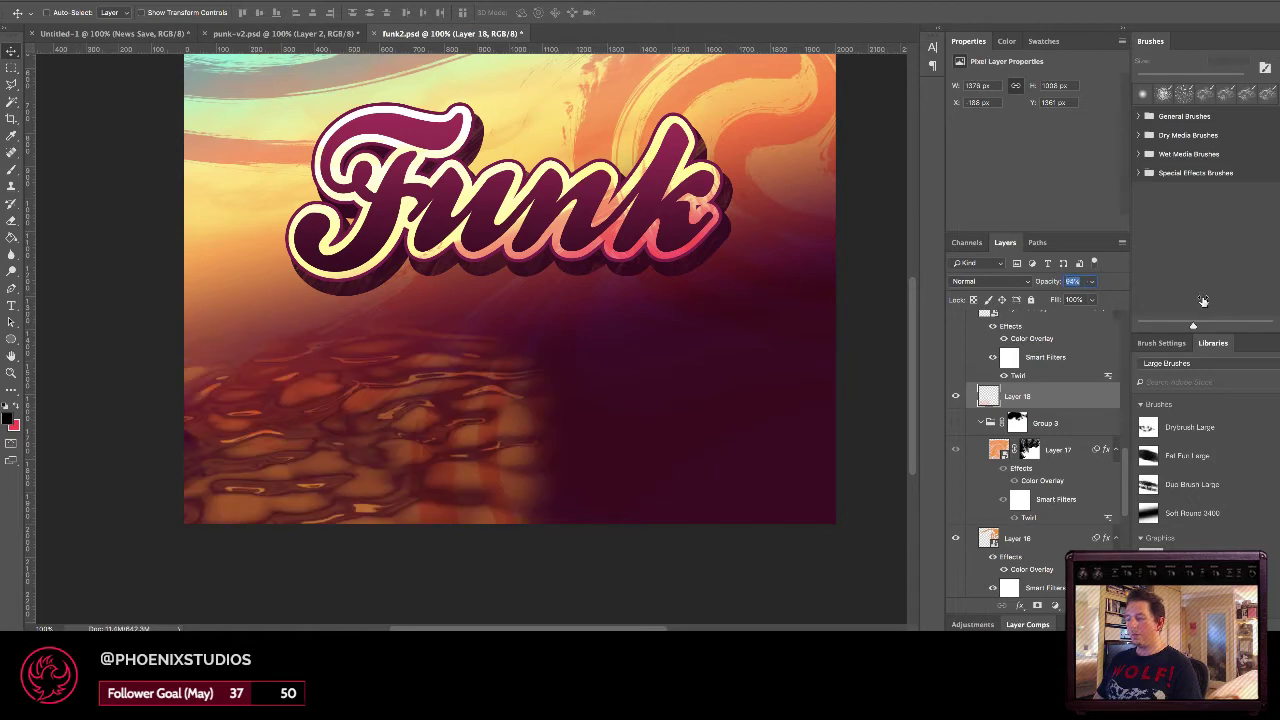
Inspect Layer 18's rippled texture at 200% zoom, and undo its opacity and blend mode changes.
{"action": "scroll", "coordinate": [354, 429], "scroll_direction": "up", "scroll_amount": 1}
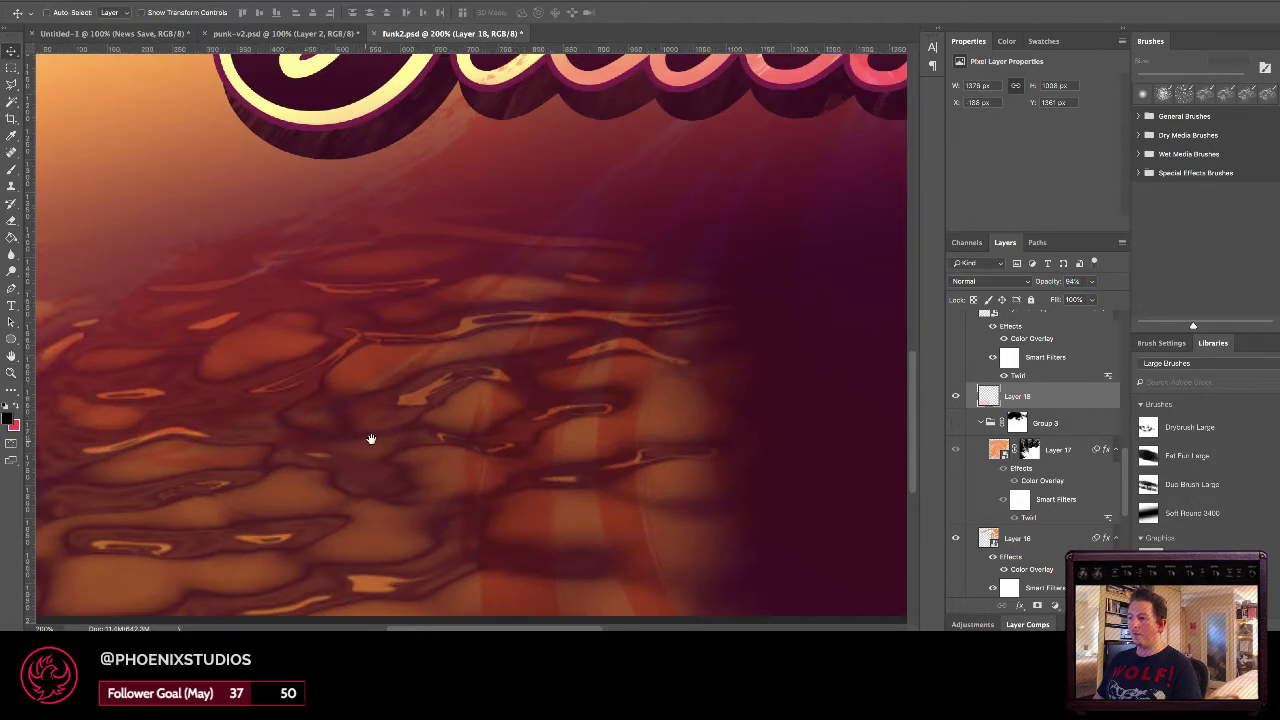
{"action": "left_click_drag", "start_coordinate": [371, 437], "coordinate": [506, 395]}
{"action": "key", "text": "ctrl+r"}
{"action": "key", "text": "ctrl+minus"}
{"action": "scroll", "coordinate": [510, 403], "scroll_direction": "down", "scroll_amount": 1}
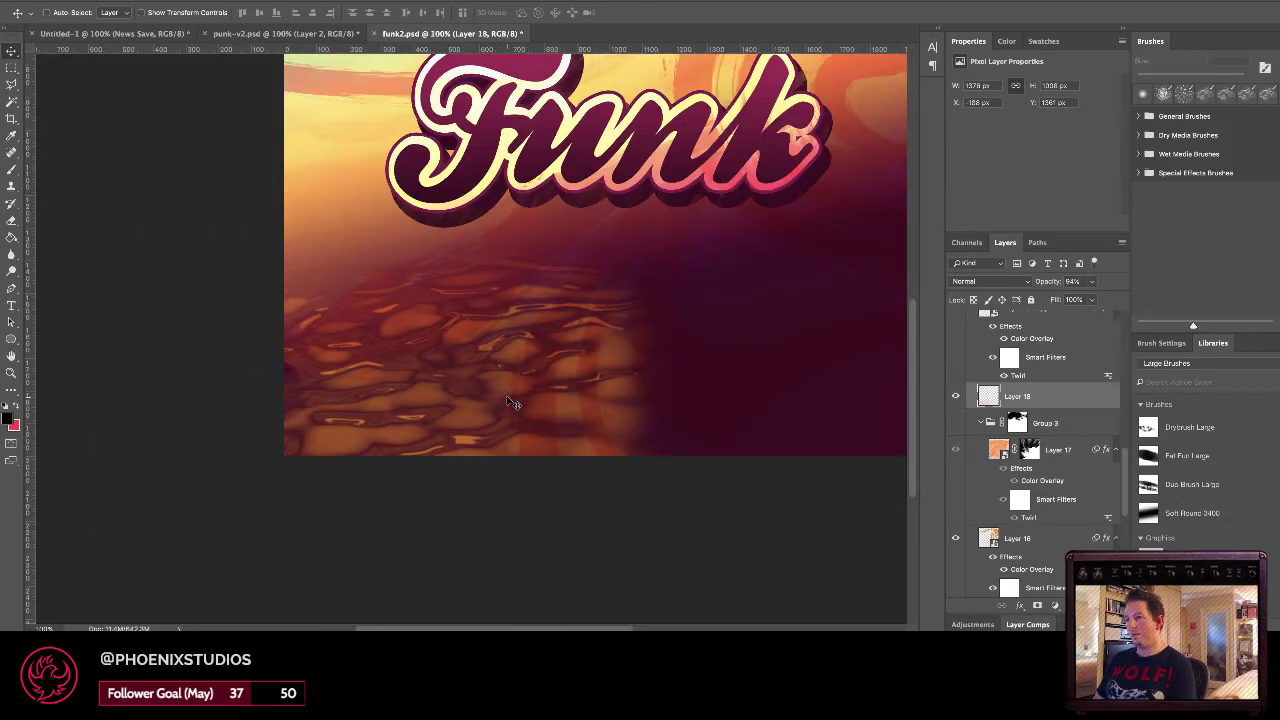
{"action": "scroll", "coordinate": [560, 380], "scroll_direction": "down", "scroll_amount": 1}
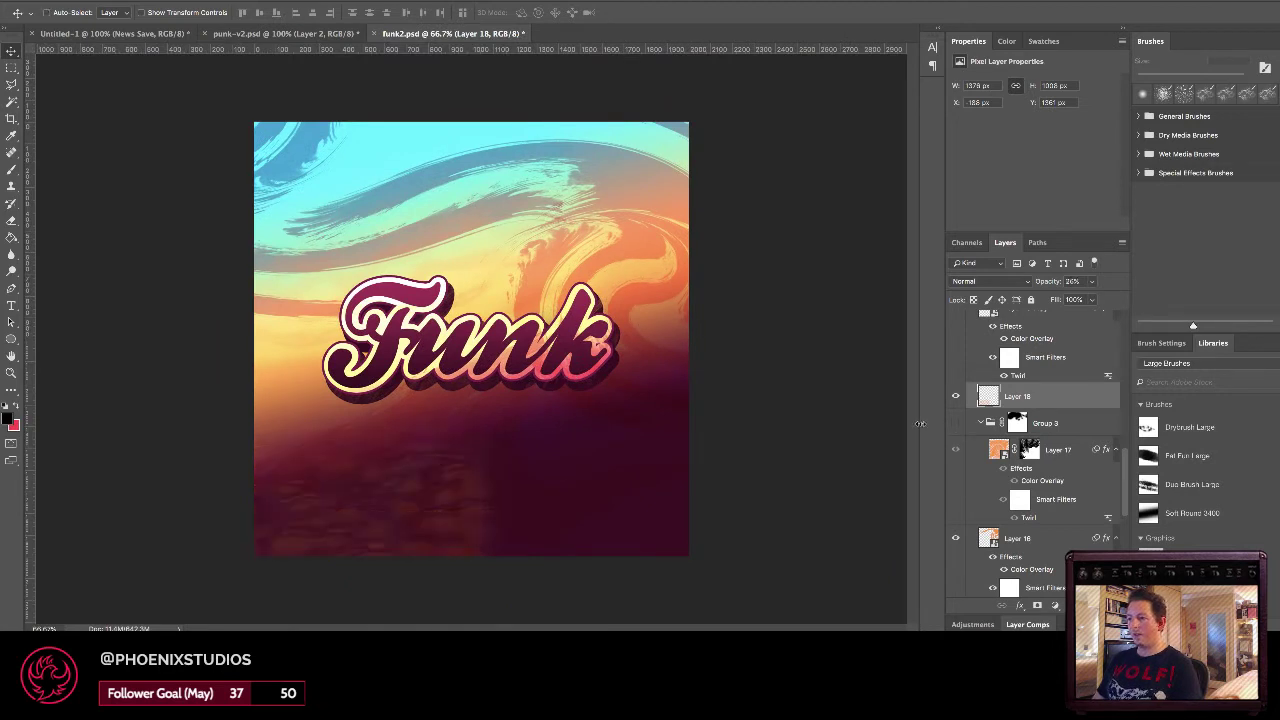
{"action": "key", "text": "alt+shift+d"}
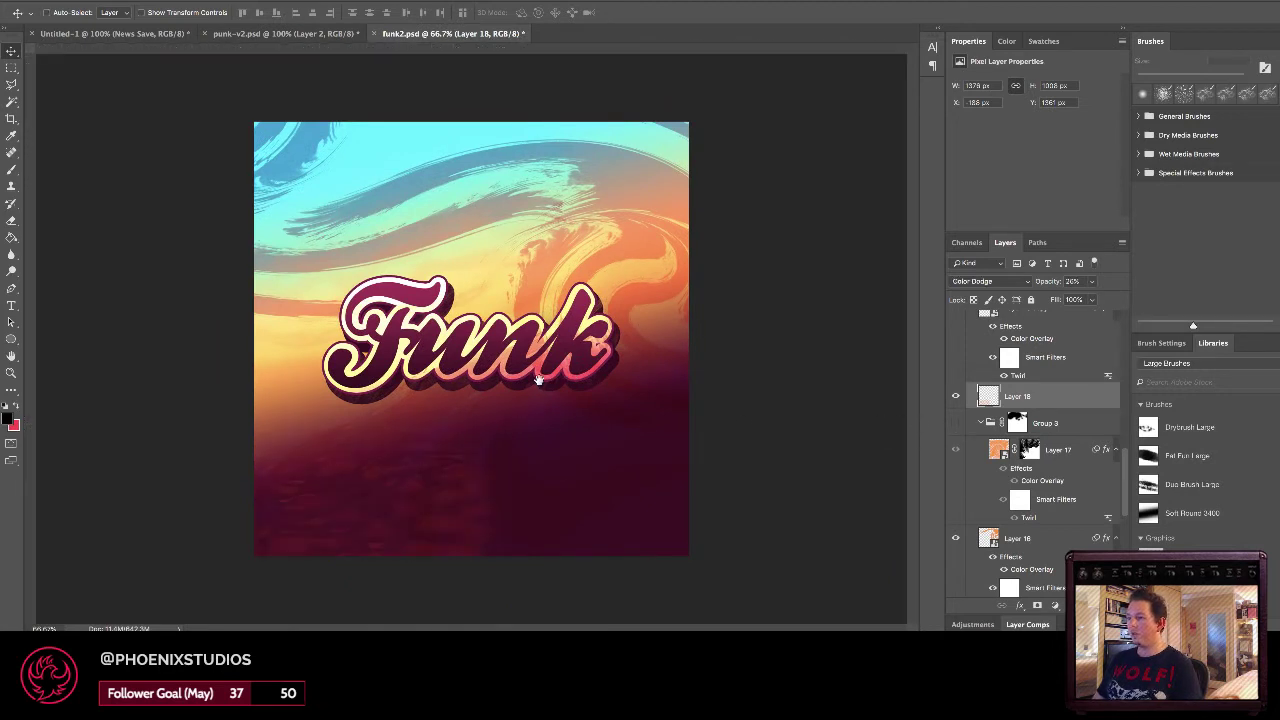
Hide Layer 18, collapse Group 3, and show Layer 12 beneath it.
{"action": "left_click", "coordinate": [965, 401]}
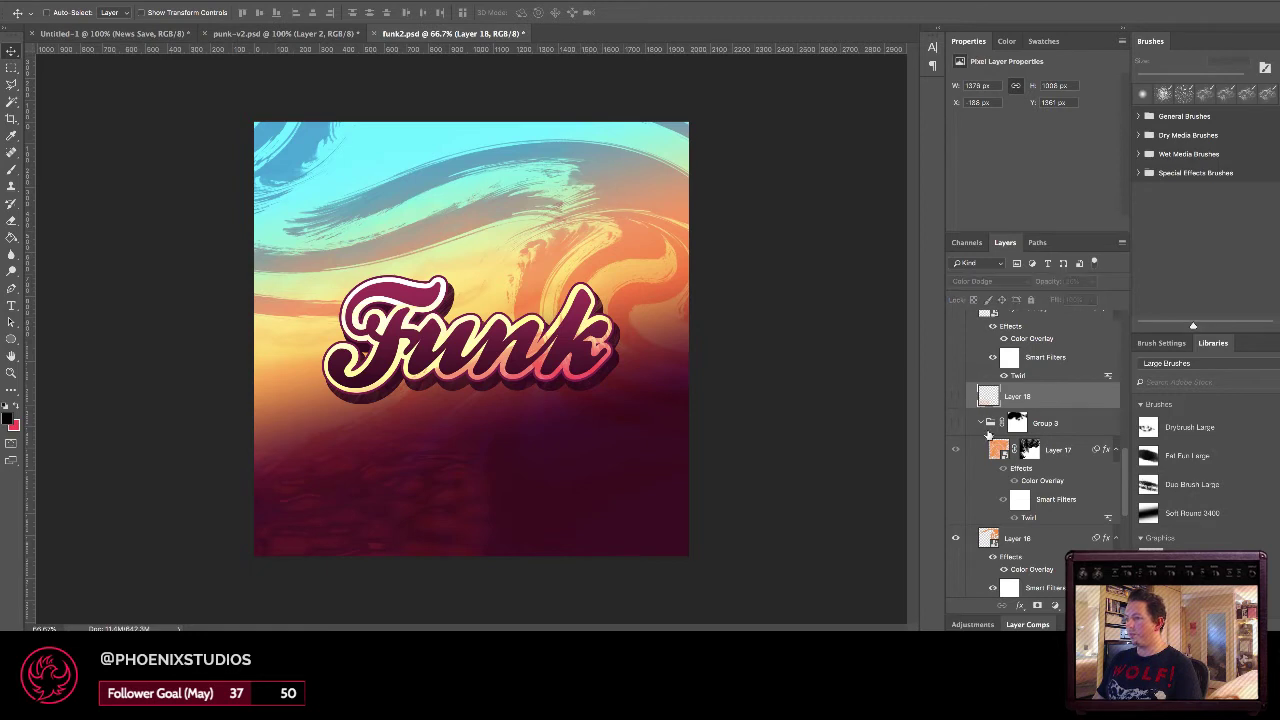
{"action": "left_click", "coordinate": [981, 423]}
{"action": "scroll", "coordinate": [983, 470], "scroll_direction": "down", "scroll_amount": 2}
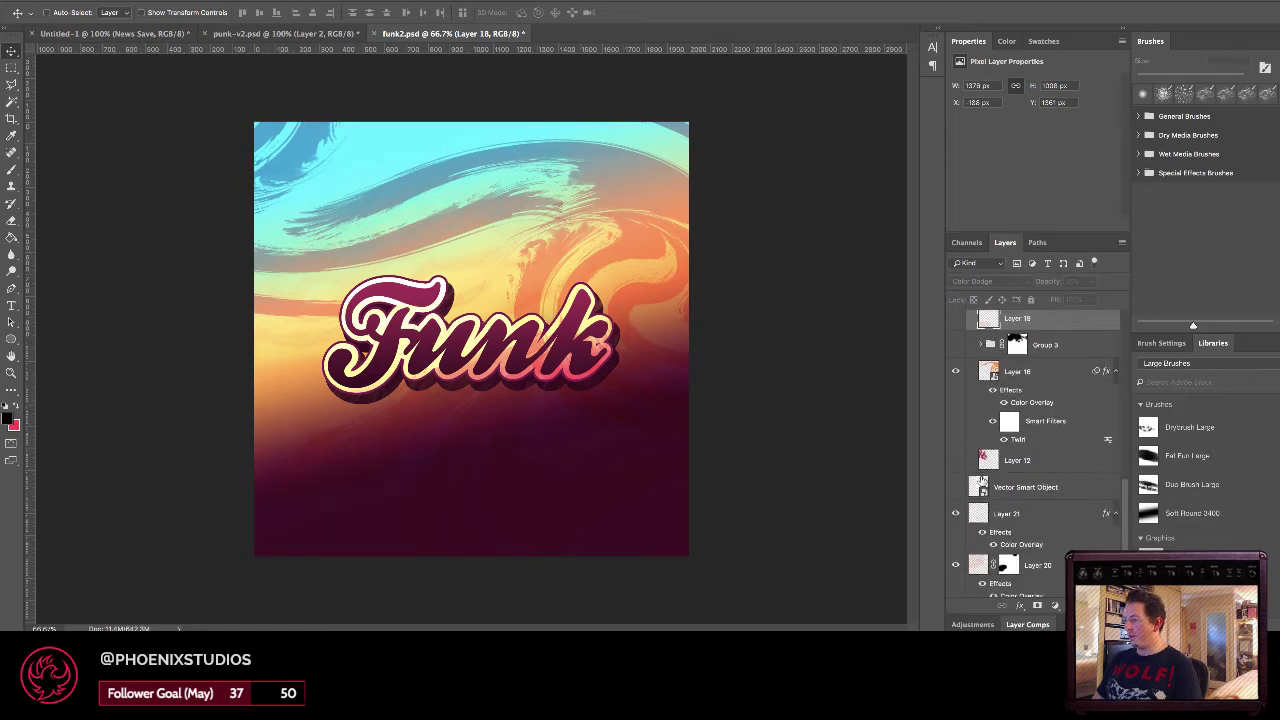
{"action": "left_click", "coordinate": [954, 463]}
Examine the red brush strokes of Layer 12 in the artwork's upper left at up to 200% zoom.
{"action": "key", "text": "z"}
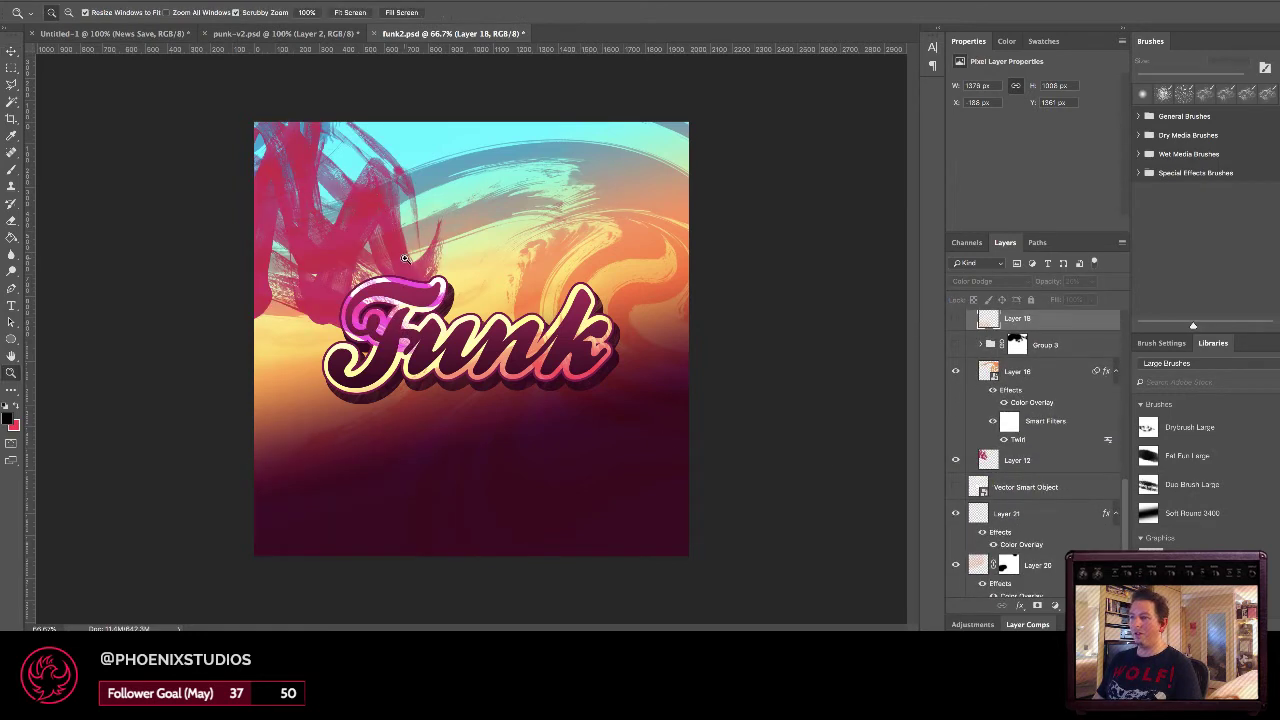
{"action": "left_click", "coordinate": [404, 297]}
{"action": "key", "text": "ctrl+r"}
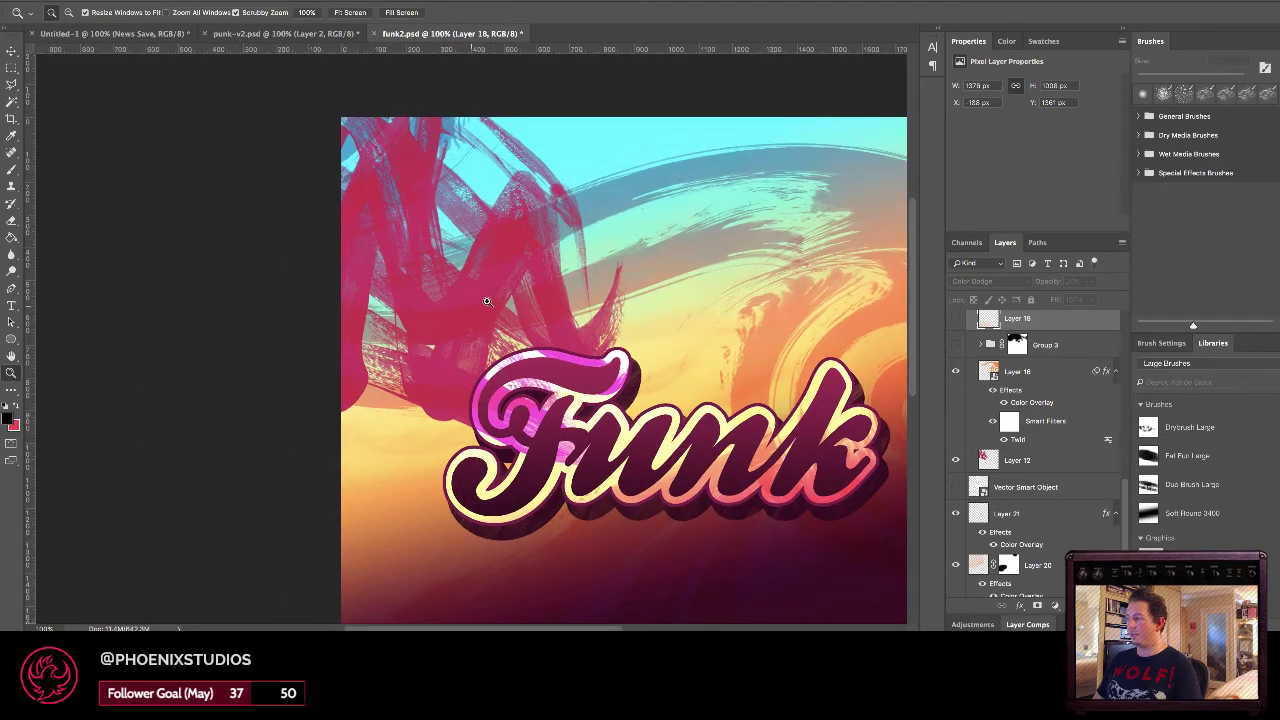
{"action": "left_click", "coordinate": [482, 295]}
{"action": "left_click_drag", "start_coordinate": [509, 291], "coordinate": [486, 334]}
{"action": "key", "text": "v"}
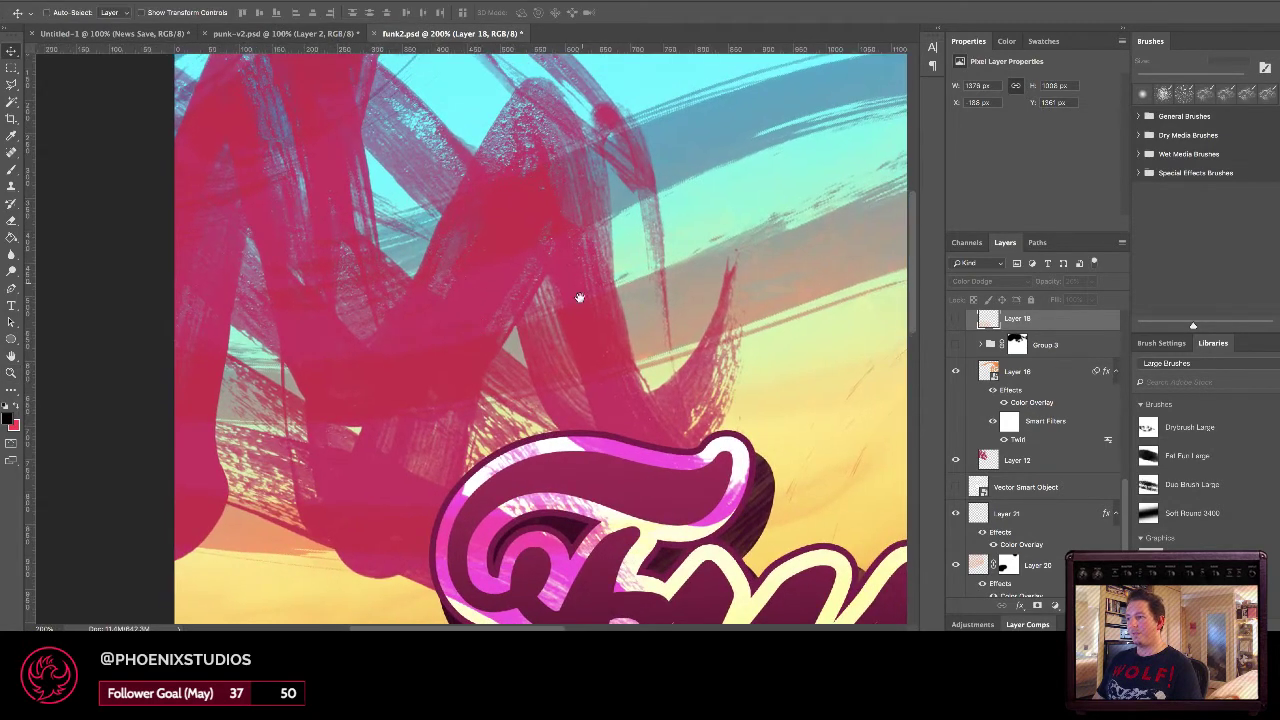
{"action": "left_click_drag", "start_coordinate": [588, 288], "coordinate": [560, 373]}
{"action": "key", "text": "ctrl+r"}
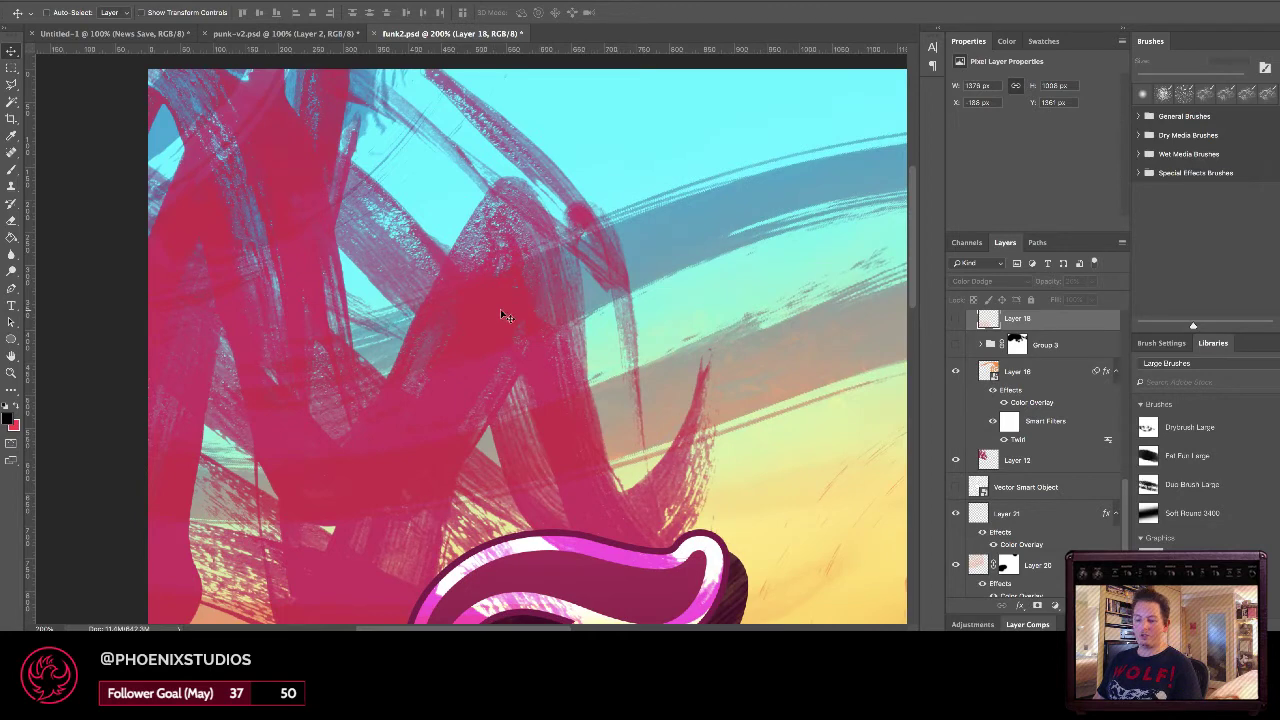
{"action": "key", "text": "super+minus"}
{"action": "left_click_drag", "start_coordinate": [726, 313], "coordinate": [697, 270]}
{"action": "key", "text": "ctrl+r"}
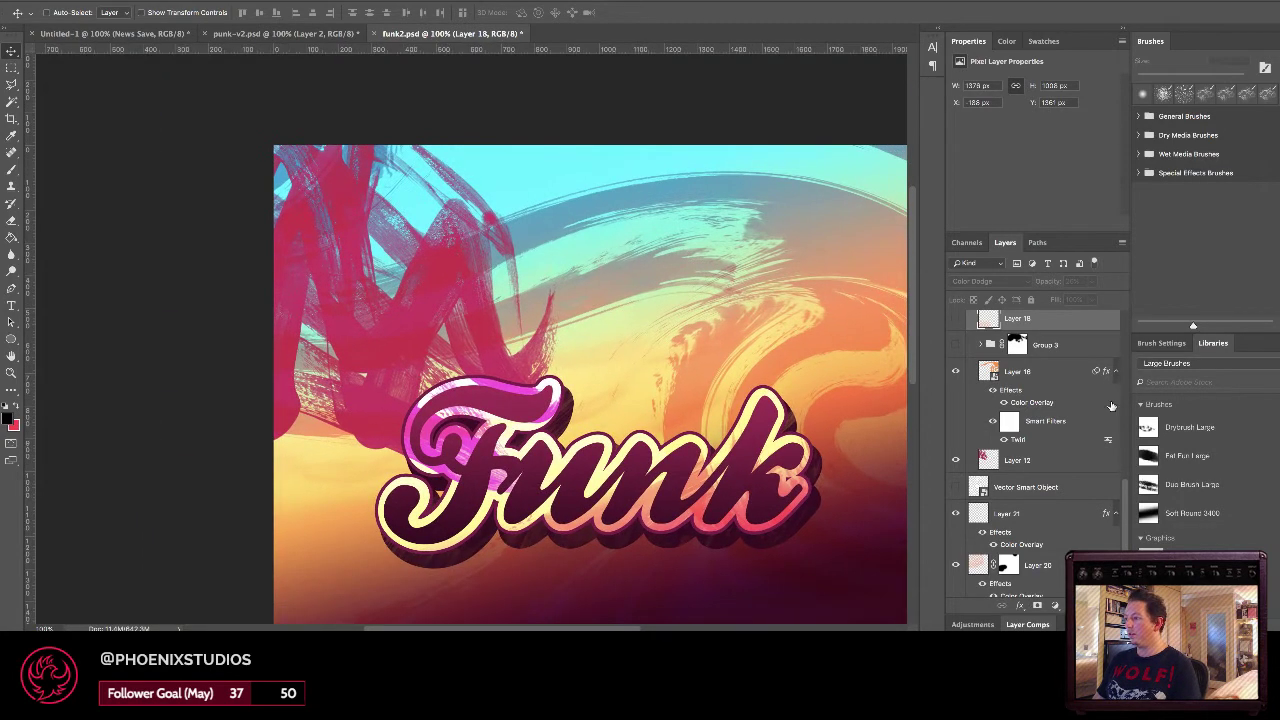
Show the Vector Smart Object instead of Layer 12, and move its spiral into the dark lower background at about X -58 px, Y 391 px.
{"action": "left_click", "coordinate": [956, 490]}
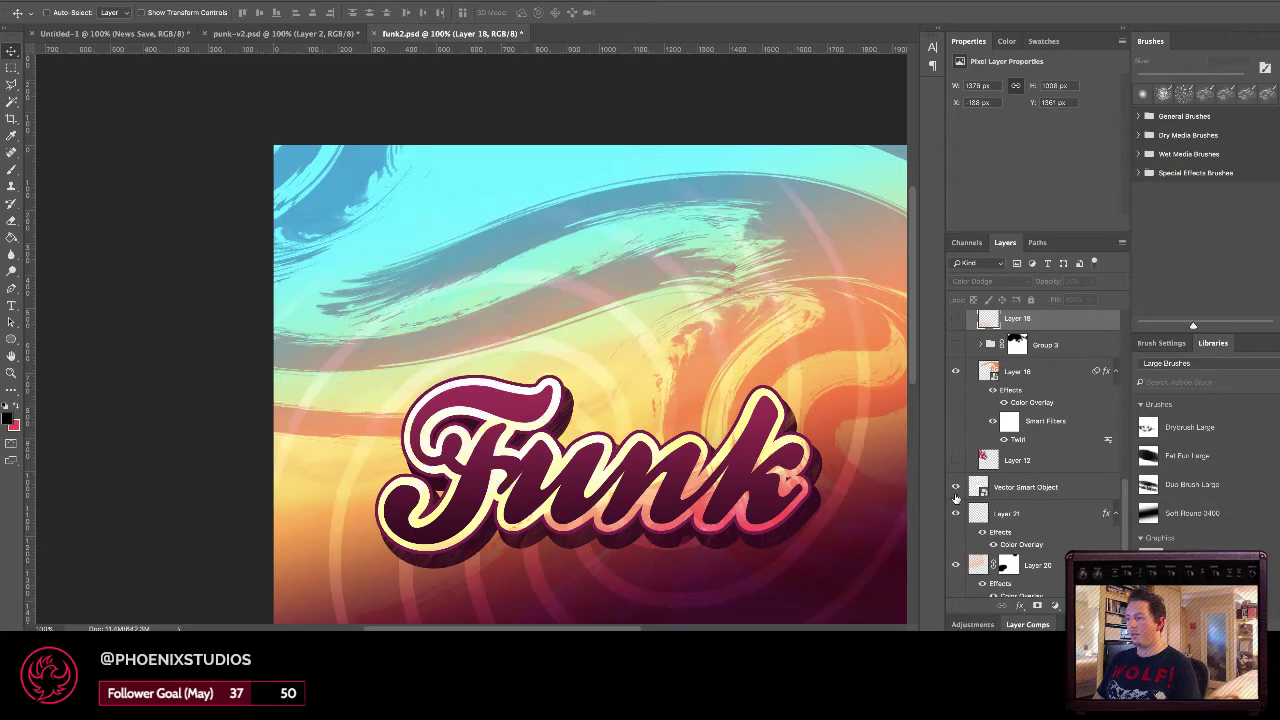
{"action": "key", "text": "ctrl+minus"}
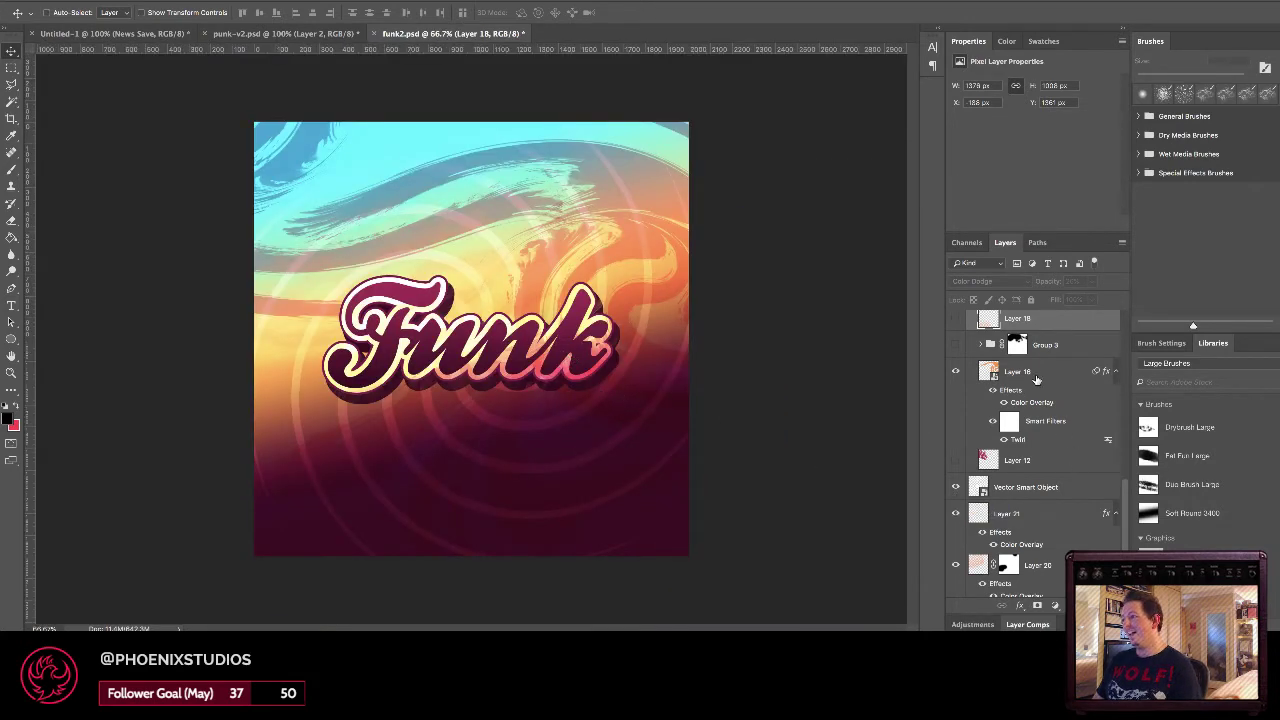
{"action": "right_click", "coordinate": [566, 396]}
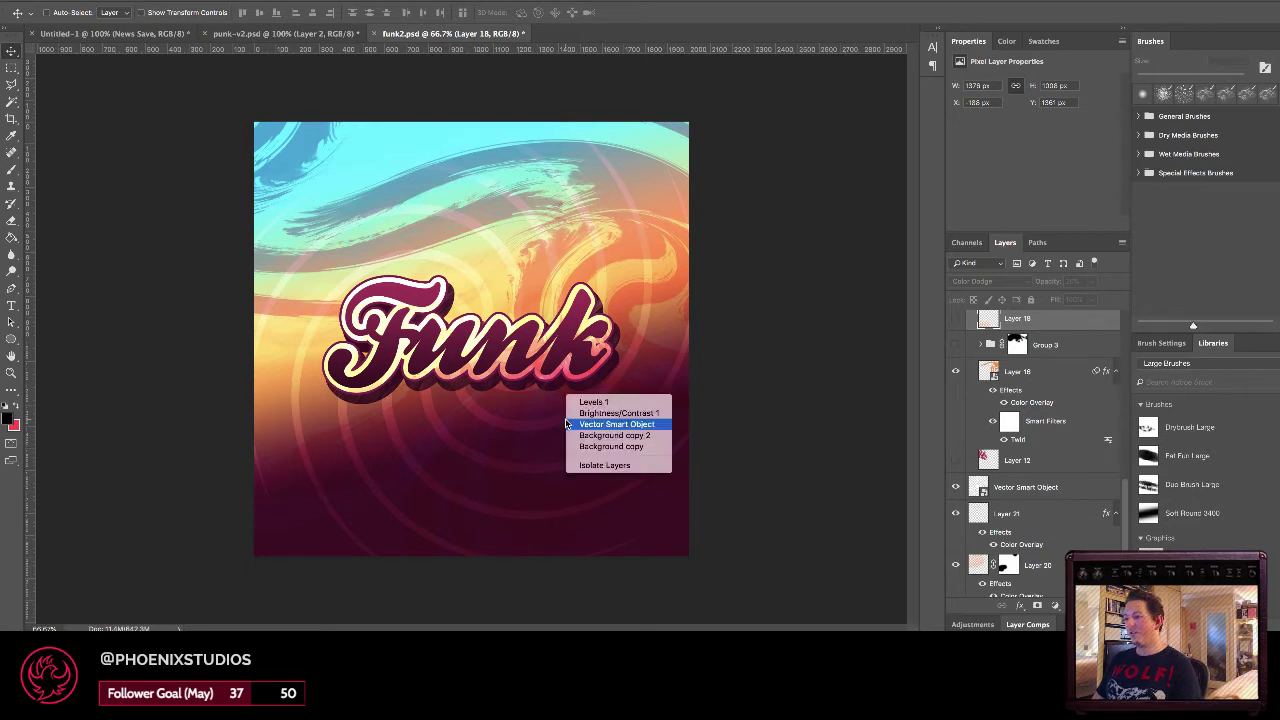
{"action": "left_click", "coordinate": [612, 419]}
{"action": "left_click_drag", "start_coordinate": [617, 499], "coordinate": [632, 548]}
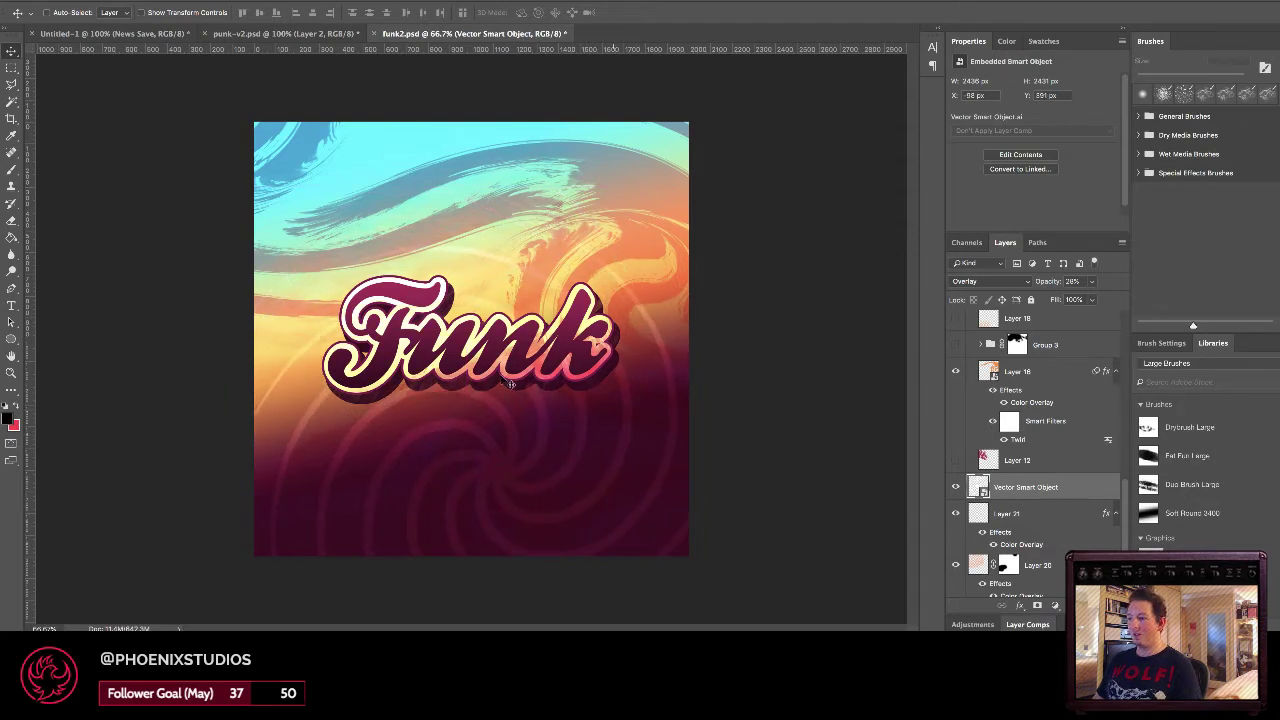
Compare the artwork with and without the Vector Smart Object spiral, leaving that layer hidden.
{"action": "left_click", "coordinate": [956, 488]}
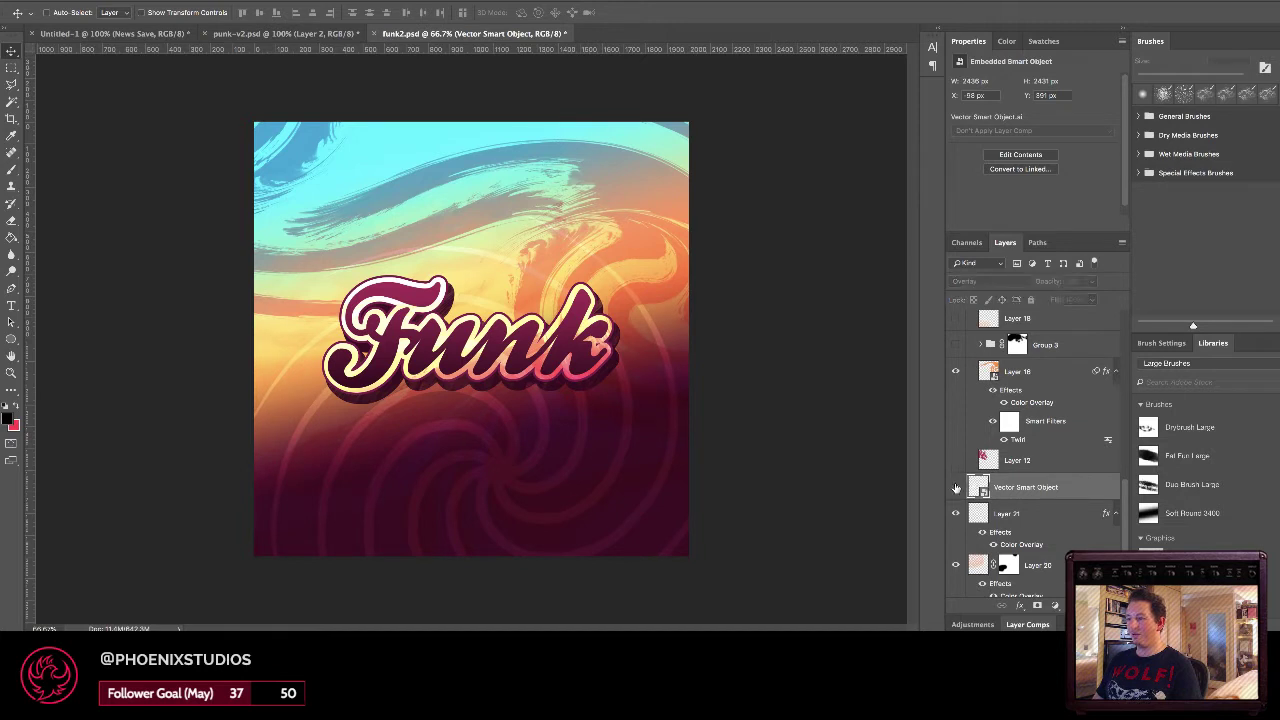
{"action": "left_click", "coordinate": [956, 488]}
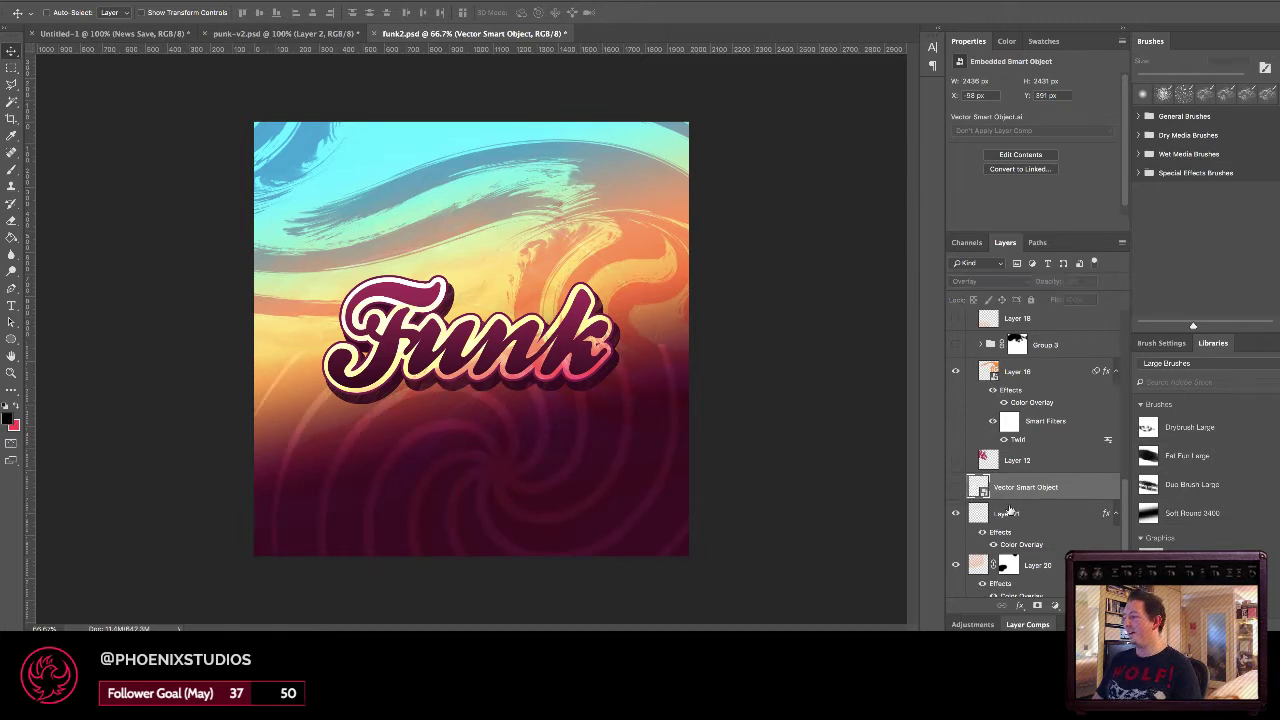
{"action": "left_click", "coordinate": [955, 488]}
Show and select Layer 4, inspect its horizontal stripes at up to 200% zoom, and hide it again.
{"action": "scroll", "coordinate": [1000, 495], "scroll_direction": "down", "scroll_amount": 5}
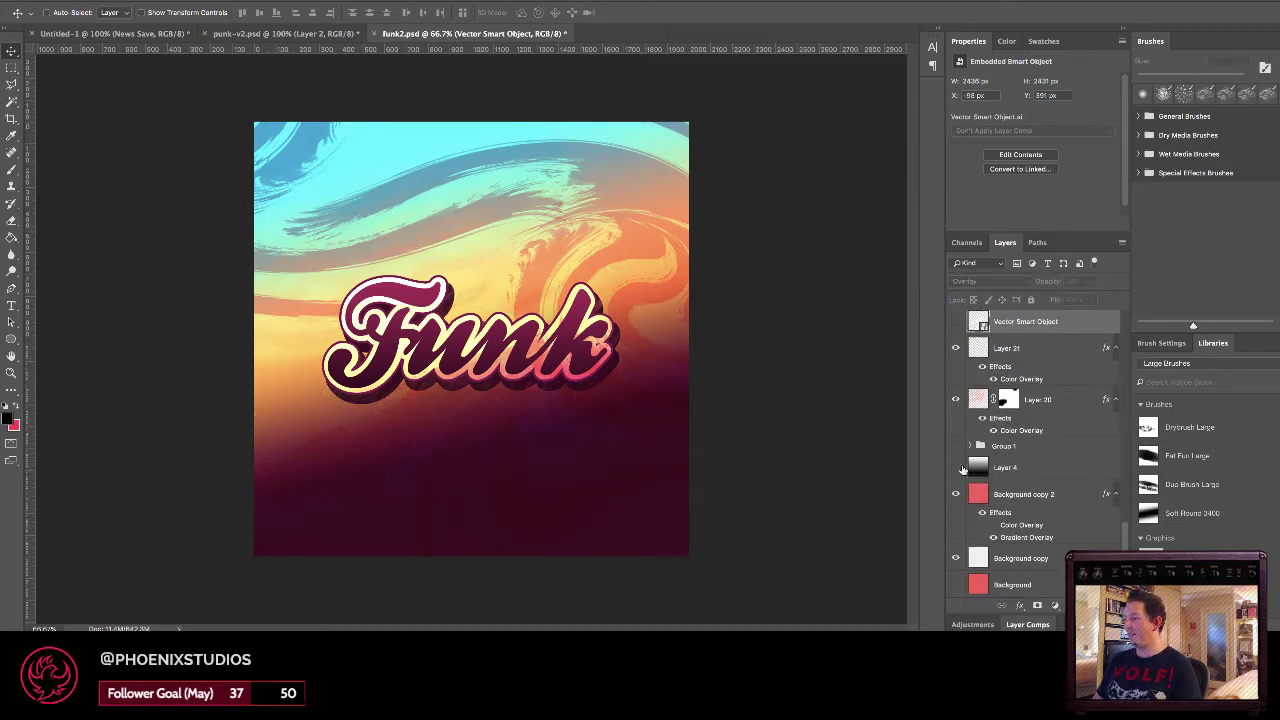
{"action": "left_click", "coordinate": [956, 467]}
{"action": "left_click", "coordinate": [1003, 468]}
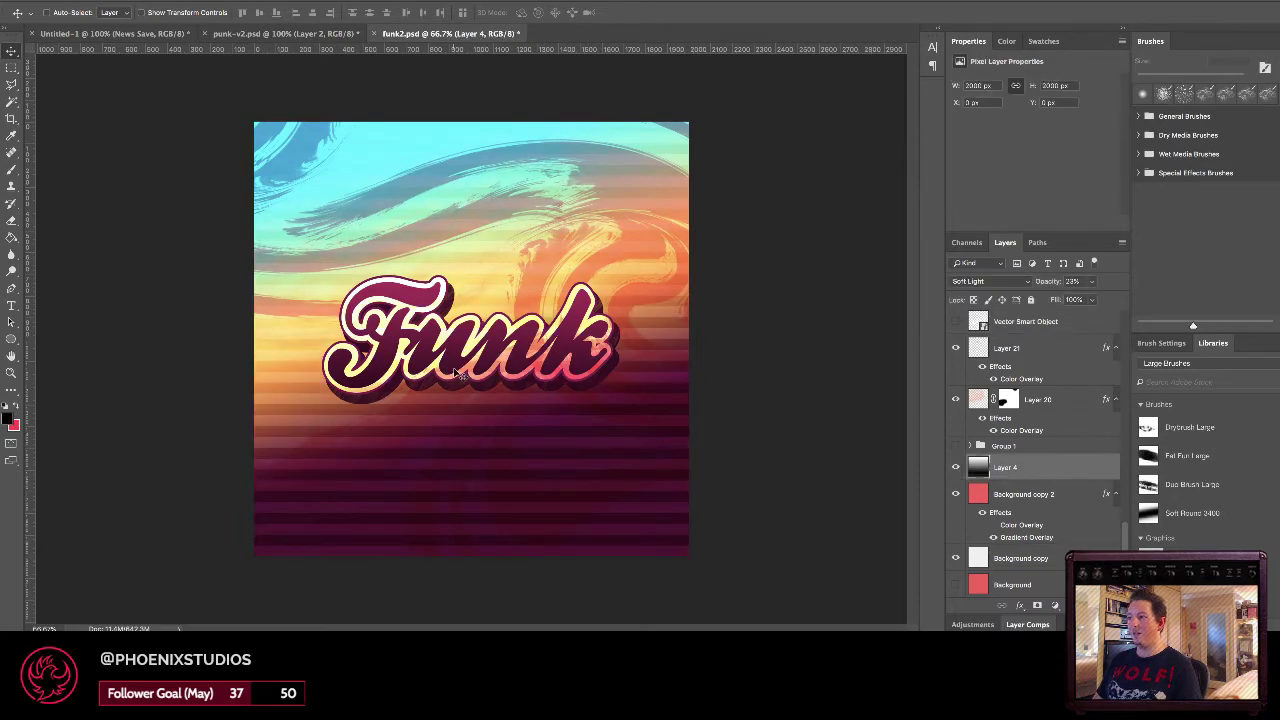
{"action": "key", "text": "z"}
{"action": "left_click", "coordinate": [461, 376]}
{"action": "left_click_drag", "start_coordinate": [491, 463], "coordinate": [476, 315]}
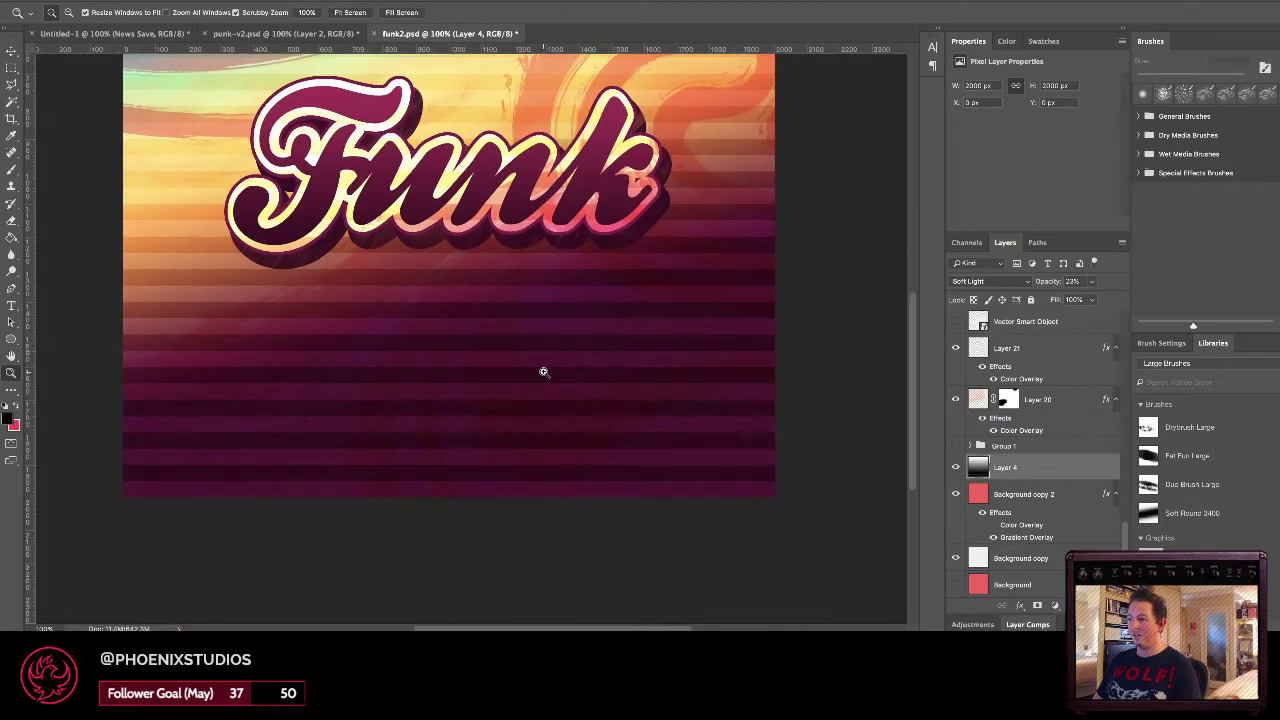
{"action": "left_click", "coordinate": [543, 371]}
{"action": "scroll", "coordinate": [393, 473], "scroll_direction": "up", "scroll_amount": 10}
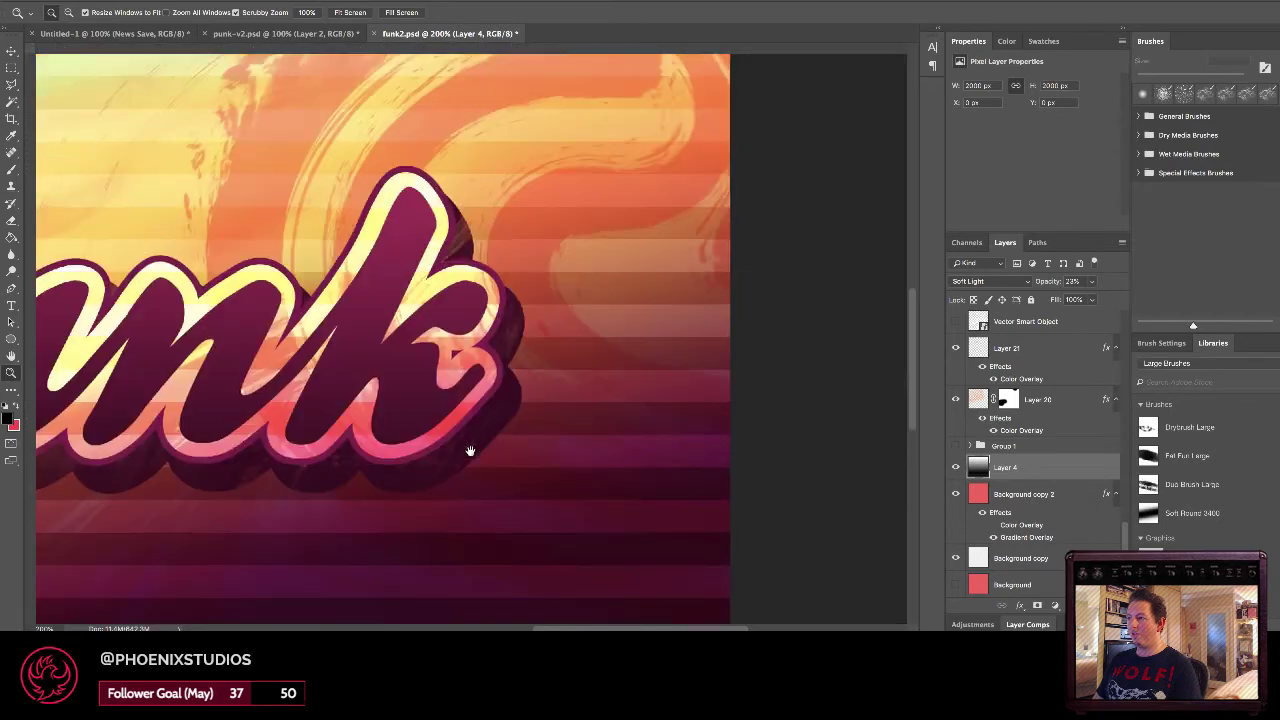
{"action": "key", "text": "ctrl+0"}
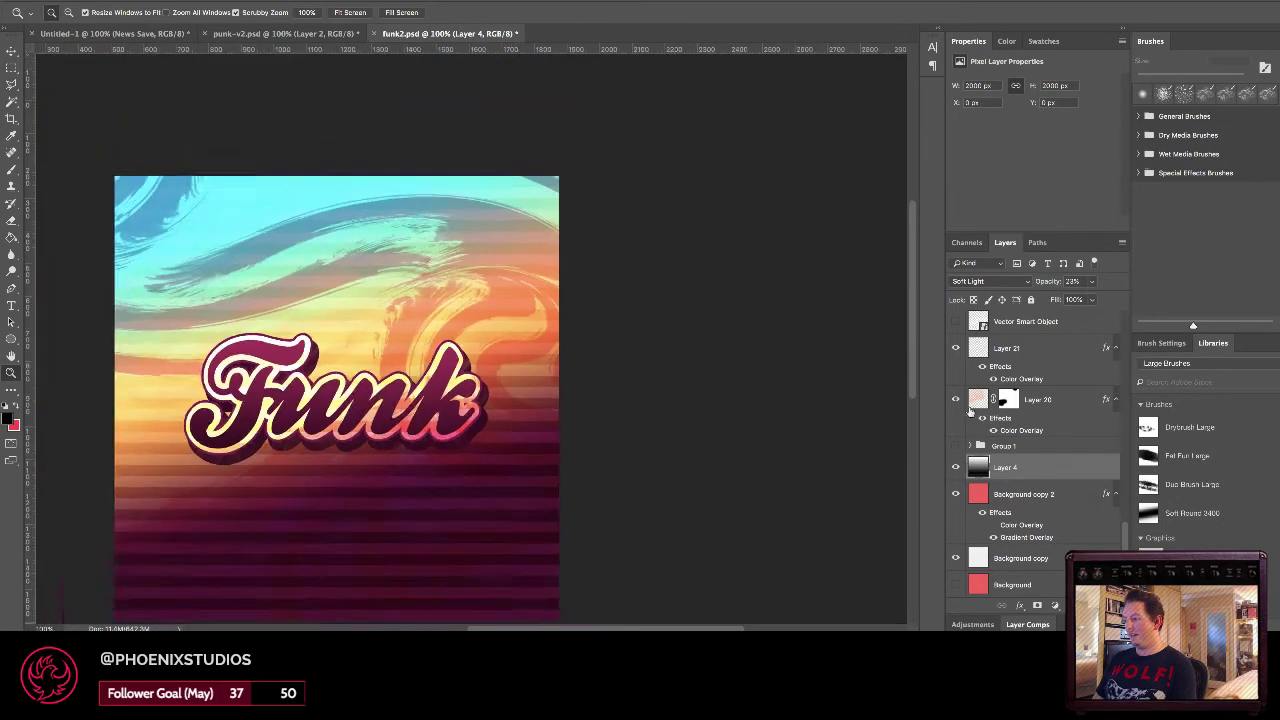
{"action": "left_click", "coordinate": [956, 465]}
Show and expand Group 1, and select Layer 10 inside it.
{"action": "left_click", "coordinate": [955, 446]}
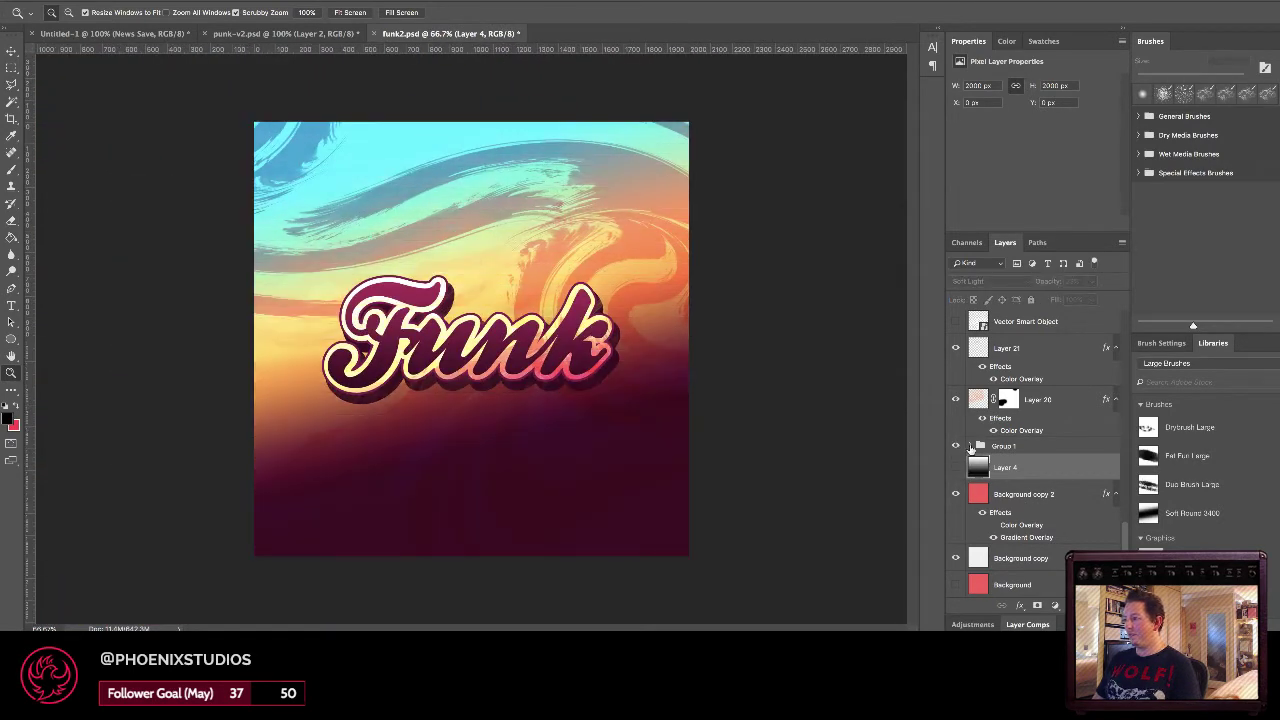
{"action": "left_click", "coordinate": [971, 447]}
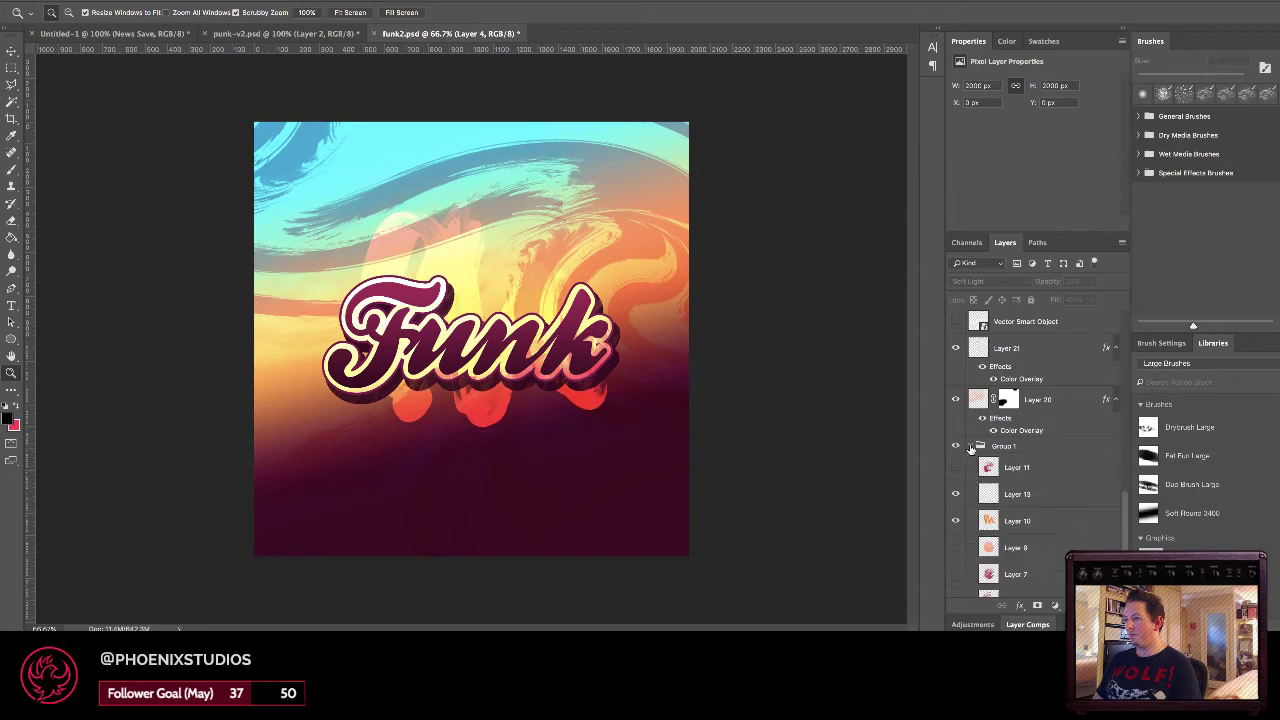
{"action": "left_click", "coordinate": [1008, 514]}
Try moving Layer 10's painted strokes down behind the Funk lettering, and undo the move.
{"action": "left_click_drag", "start_coordinate": [653, 416], "coordinate": [620, 386]}
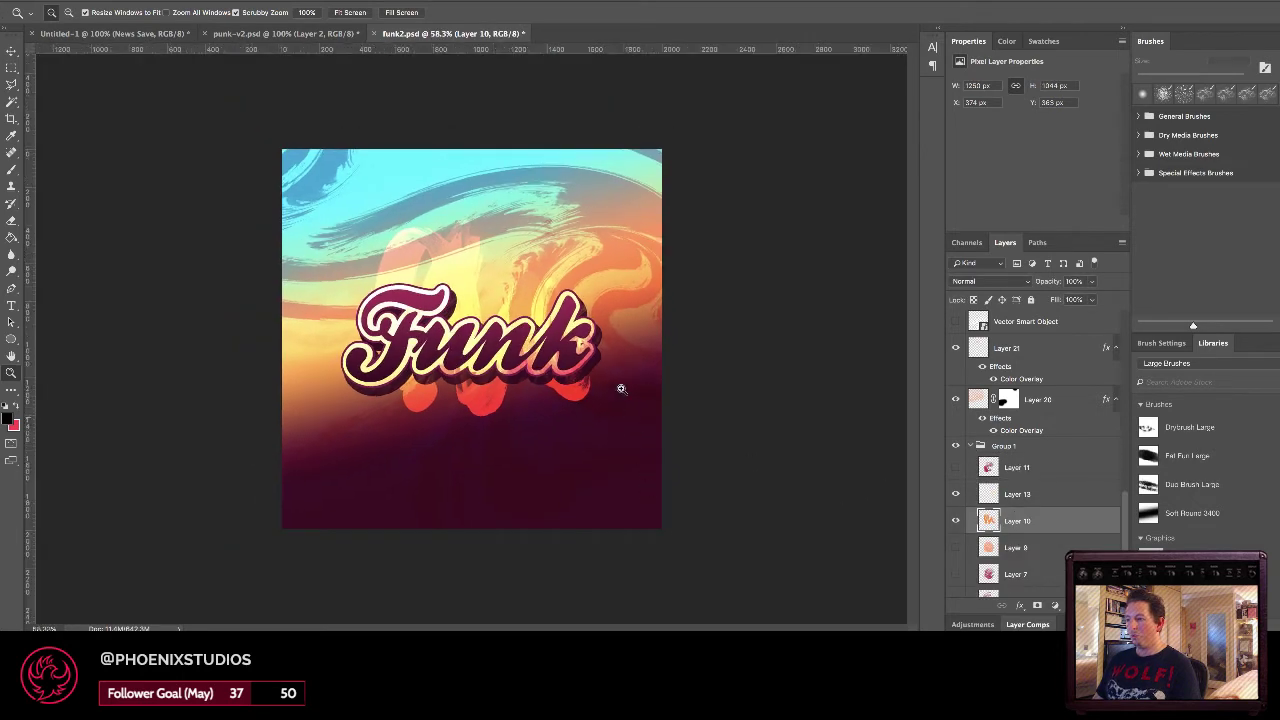
{"action": "key", "text": "v"}
{"action": "mouse_move", "coordinate": [561, 433]}
{"action": "left_mouse_down"}
{"action": "mouse_move", "coordinate": [551, 529]}
{"action": "mouse_move", "coordinate": [601, 488]}
{"action": "left_mouse_up"}
{"action": "key", "text": "ctrl+z"}
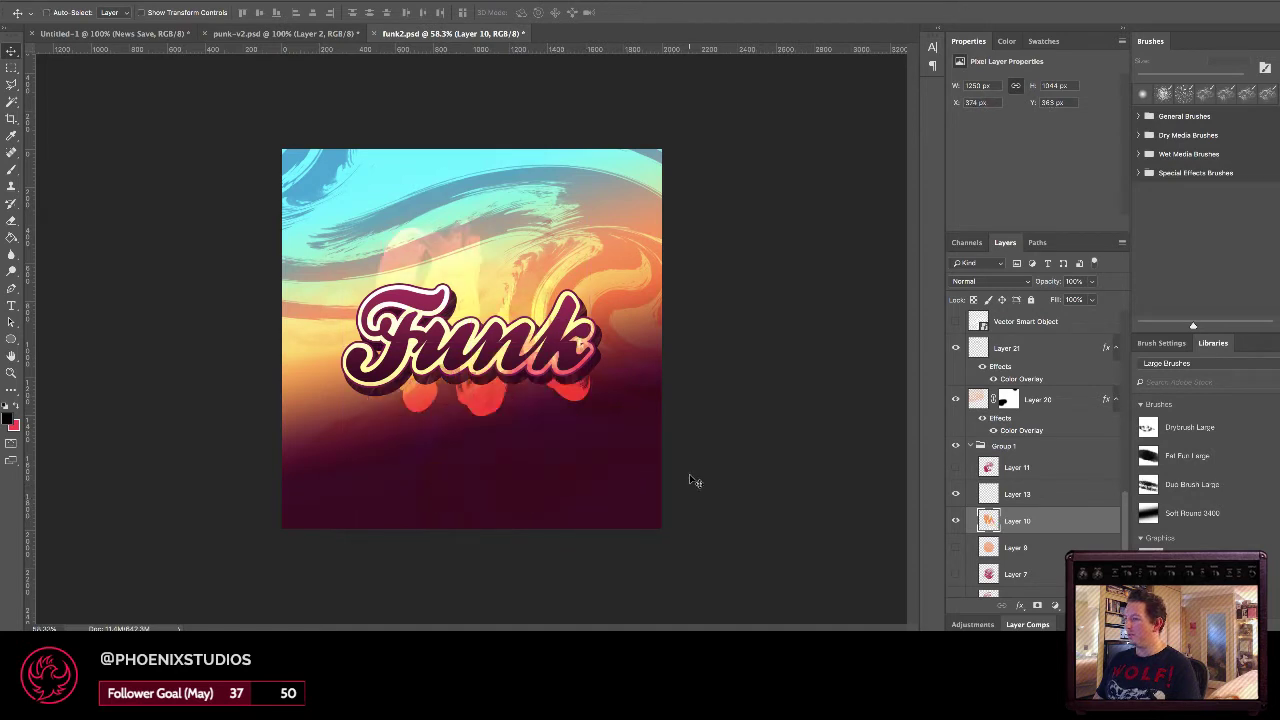
Hide Layers 10 and 13 in Group 1, and toggle Layer 5's visibility on and off.
{"action": "scroll", "coordinate": [1060, 495], "scroll_direction": "down", "scroll_amount": 1}
{"action": "left_click_drag", "start_coordinate": [955, 485], "coordinate": [955, 465]}
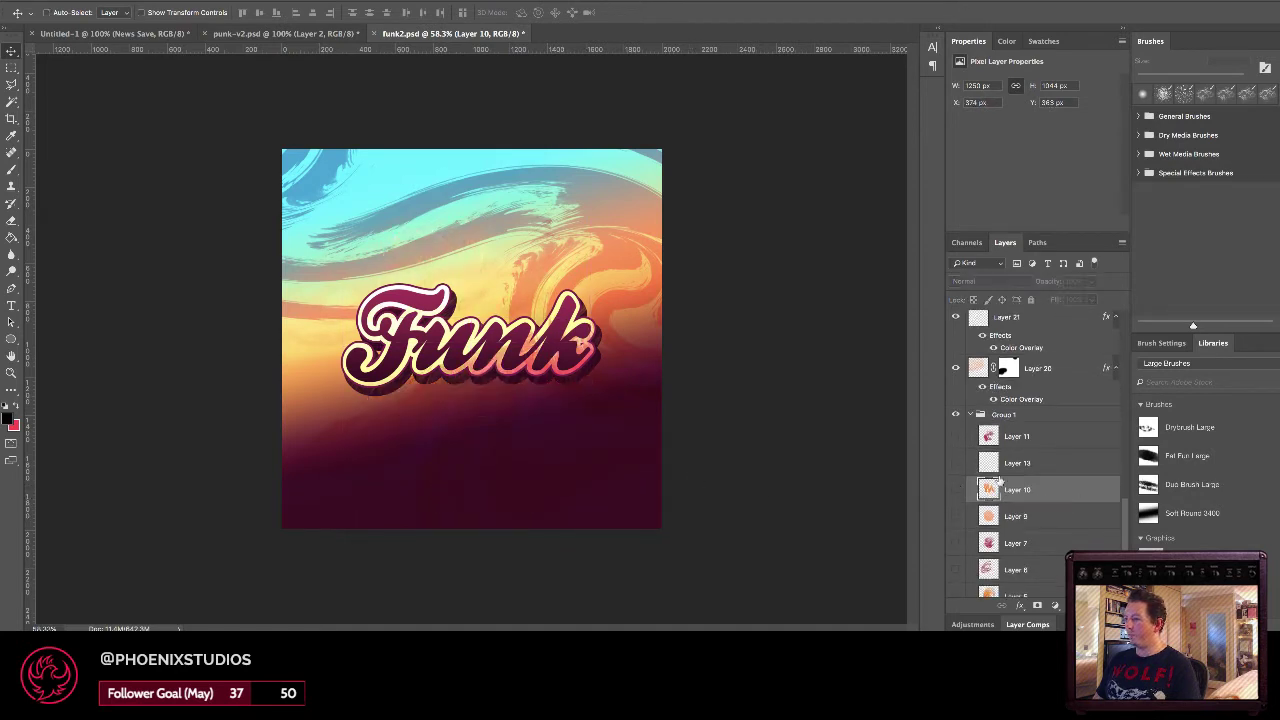
{"action": "scroll", "coordinate": [997, 483], "scroll_direction": "down", "scroll_amount": 3}
{"action": "left_click", "coordinate": [955, 440]}
{"action": "left_click", "coordinate": [955, 440]}
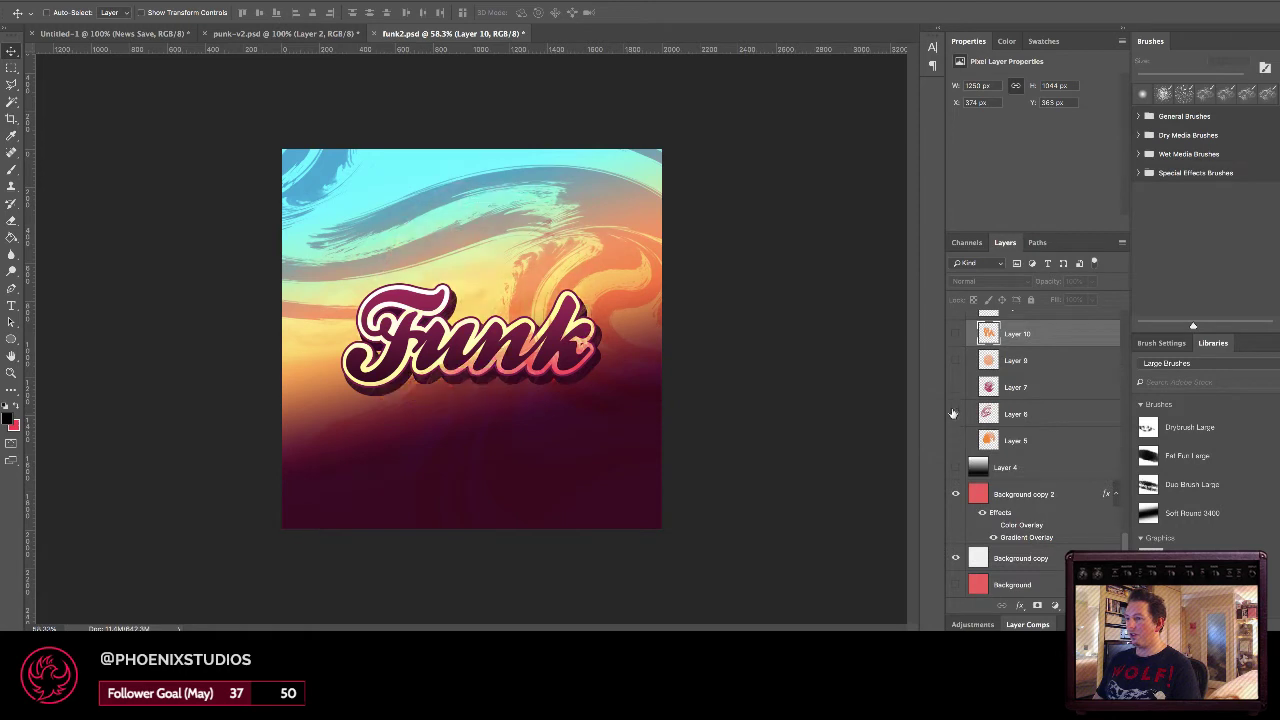
View Layer 6's circular strokes, hide them again, and show Layer 7 and the layer directly above it.
{"action": "left_click", "coordinate": [955, 413]}
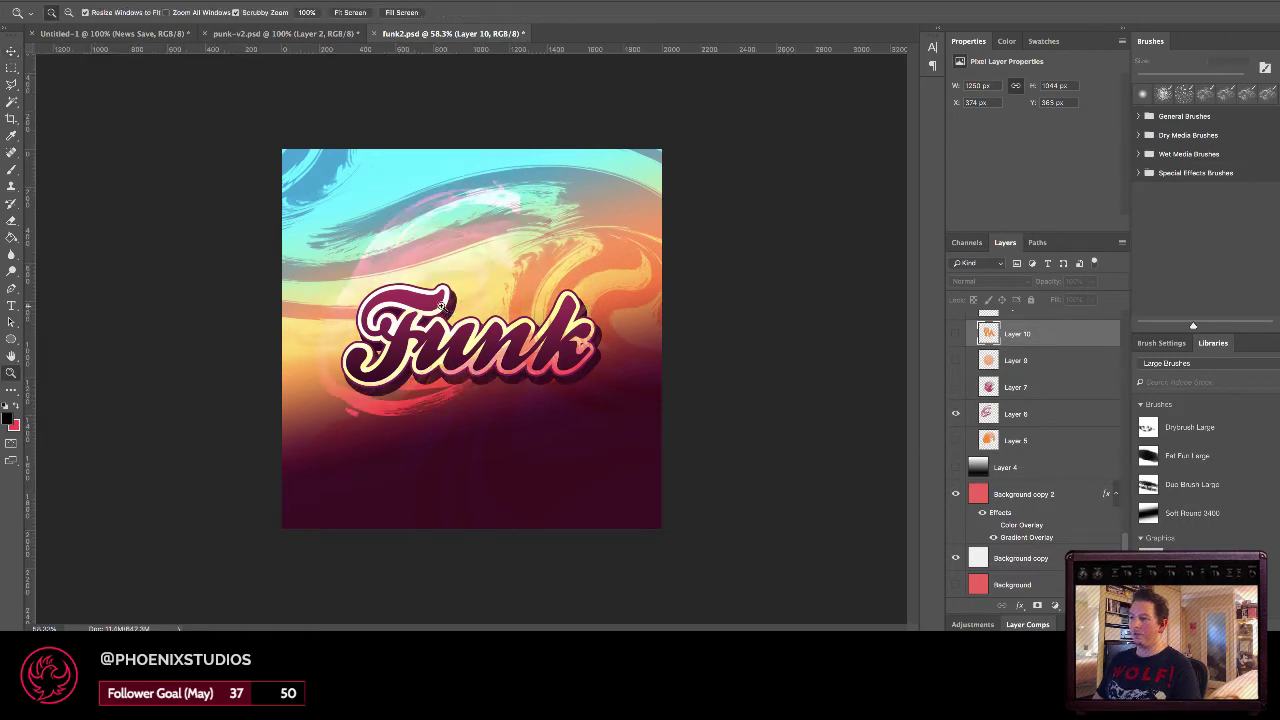
{"action": "key", "text": "ctrl+plus"}
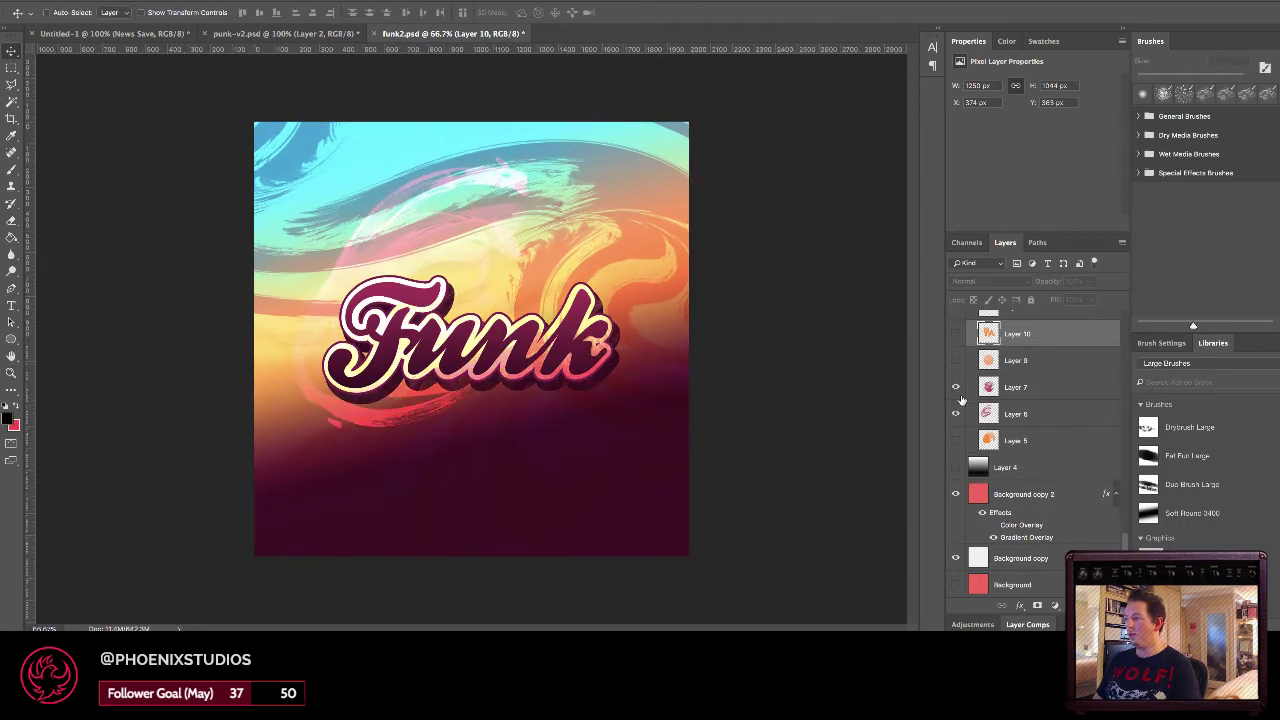
{"action": "left_click", "coordinate": [955, 413]}
{"action": "left_click", "coordinate": [955, 360]}
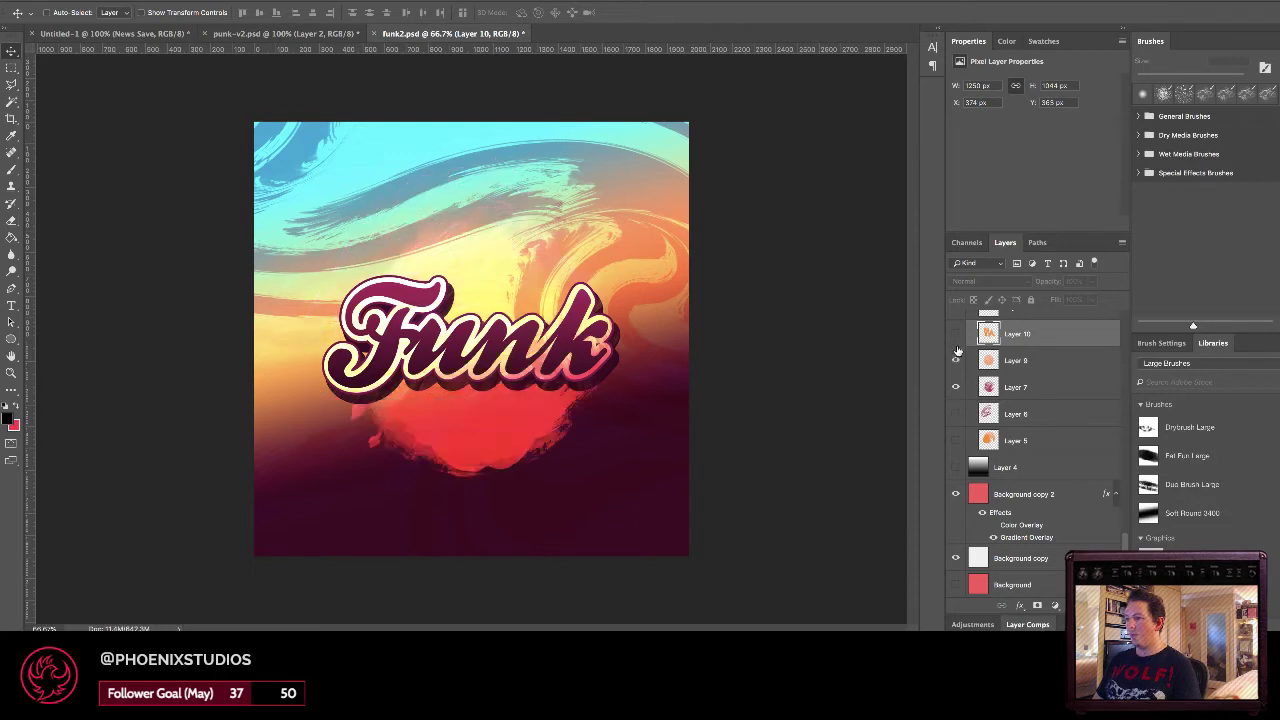
Select Layer 7, move its red brush strokes down below the Funk lettering, and inspect their texture at 200%.
{"action": "left_click", "coordinate": [1034, 389]}
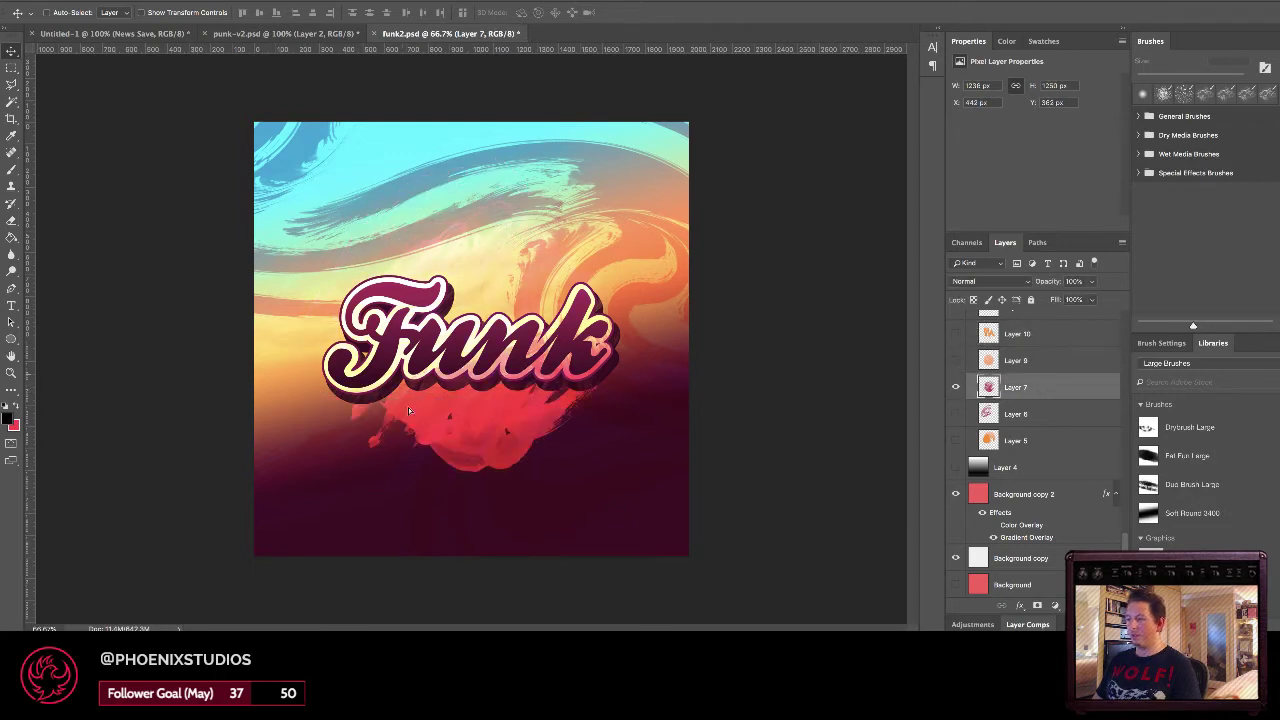
{"action": "mouse_move", "coordinate": [405, 470]}
{"action": "left_mouse_down"}
{"action": "mouse_move", "coordinate": [374, 528]}
{"action": "mouse_move", "coordinate": [369, 514]}
{"action": "mouse_move", "coordinate": [435, 441]}
{"action": "mouse_move", "coordinate": [443, 462]}
{"action": "left_mouse_up"}
{"action": "key", "text": "z"}
{"action": "left_click", "coordinate": [478, 459]}
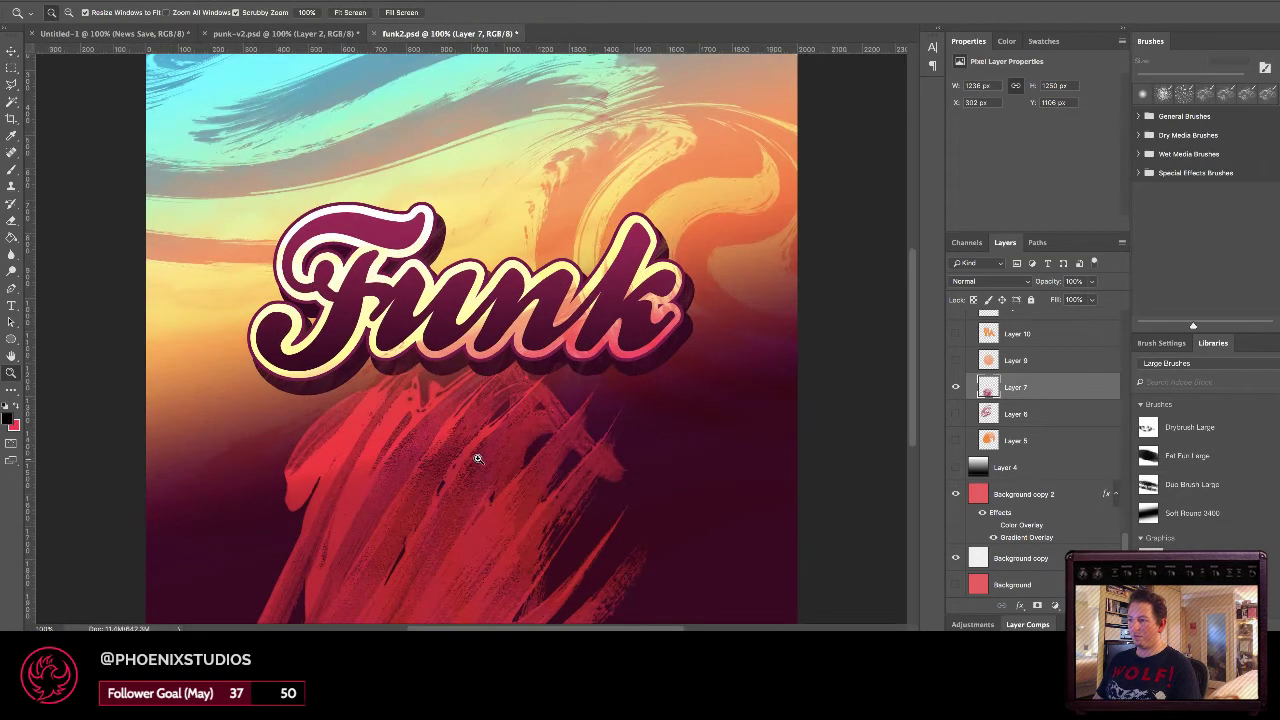
{"action": "left_click", "coordinate": [477, 458]}
{"action": "key", "text": "v"}
{"action": "scroll", "coordinate": [479, 460], "scroll_direction": "down", "scroll_amount": 1}
{"action": "scroll", "coordinate": [477, 460], "scroll_direction": "up", "scroll_amount": 2}
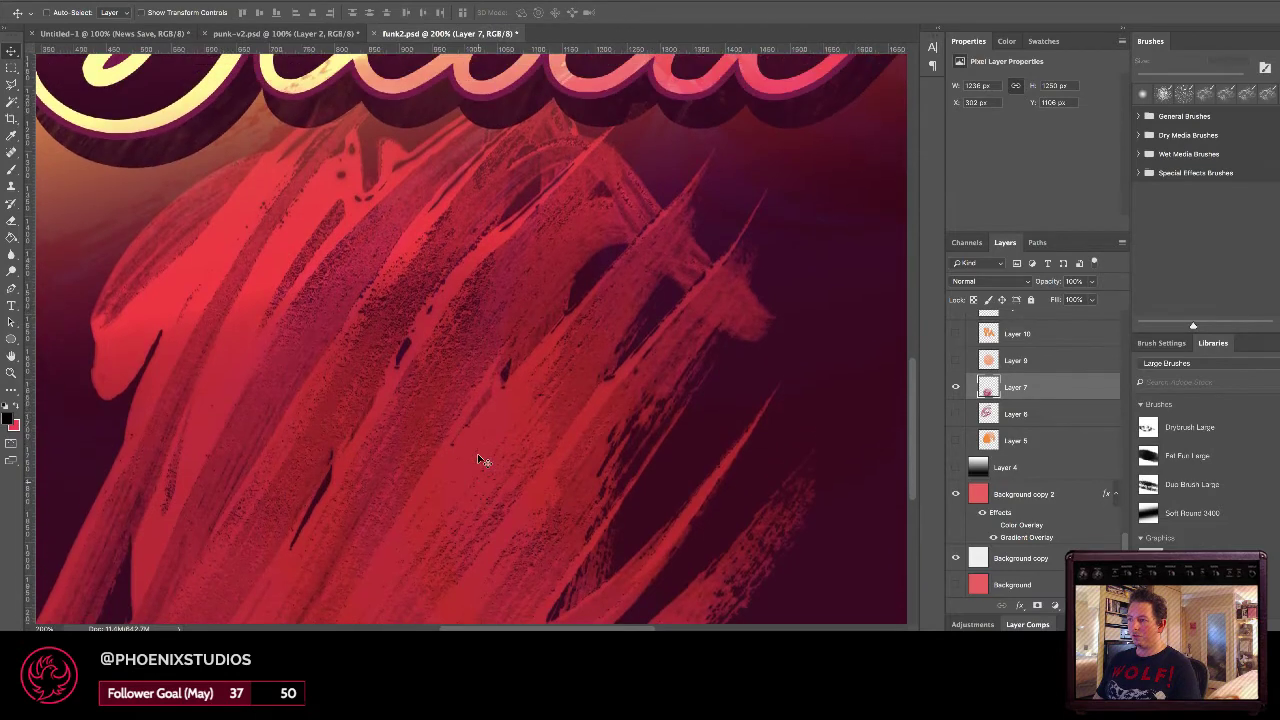
Hide Layer 7 and collapse Group 1.
{"action": "left_click", "coordinate": [955, 387]}
{"action": "scroll", "coordinate": [1020, 387], "scroll_direction": "up", "scroll_amount": 3}
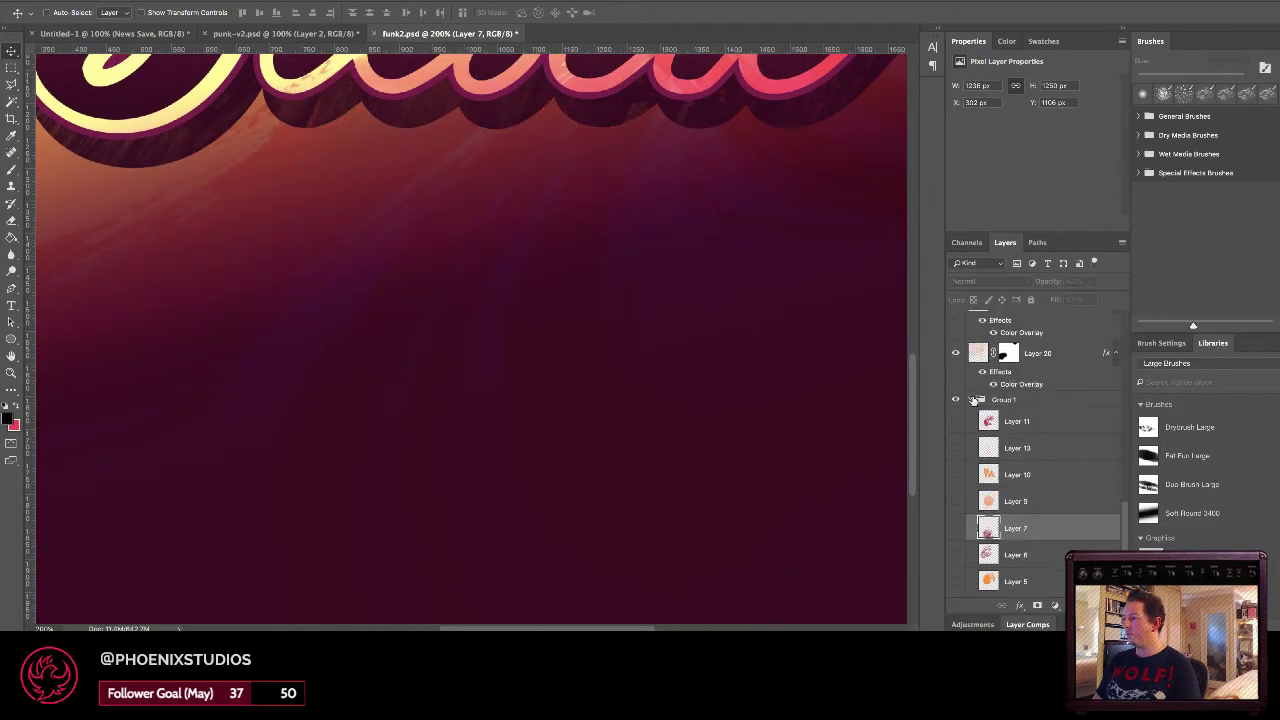
{"action": "left_click", "coordinate": [976, 400]}
Toggle the visibility of Layer 12 and the Vector Smart Object to check what they contribute.
{"action": "scroll", "coordinate": [998, 445], "scroll_direction": "up", "scroll_amount": 5}
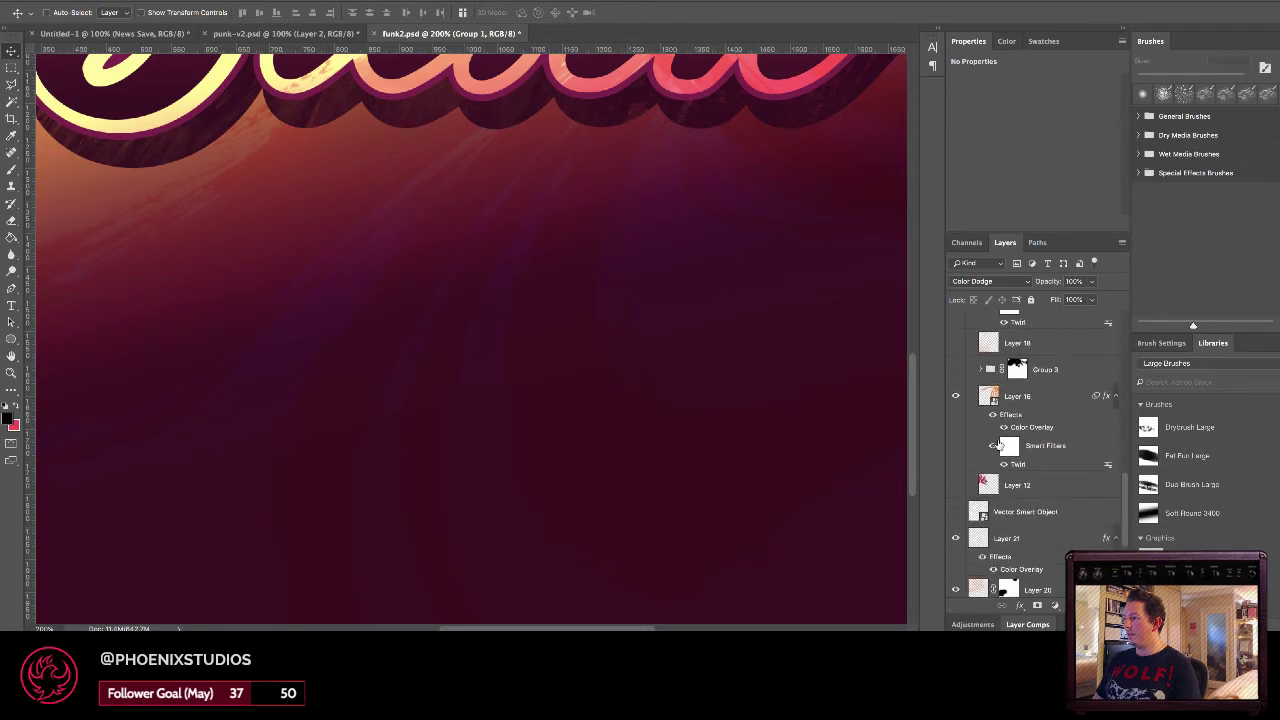
{"action": "left_click", "coordinate": [956, 486]}
{"action": "left_click", "coordinate": [951, 514]}
{"action": "left_click", "coordinate": [951, 514]}
Show the Flares and Paint groups inside the Funk group, and select Flares.
{"action": "scroll", "coordinate": [1031, 496], "scroll_direction": "up", "scroll_amount": 15}
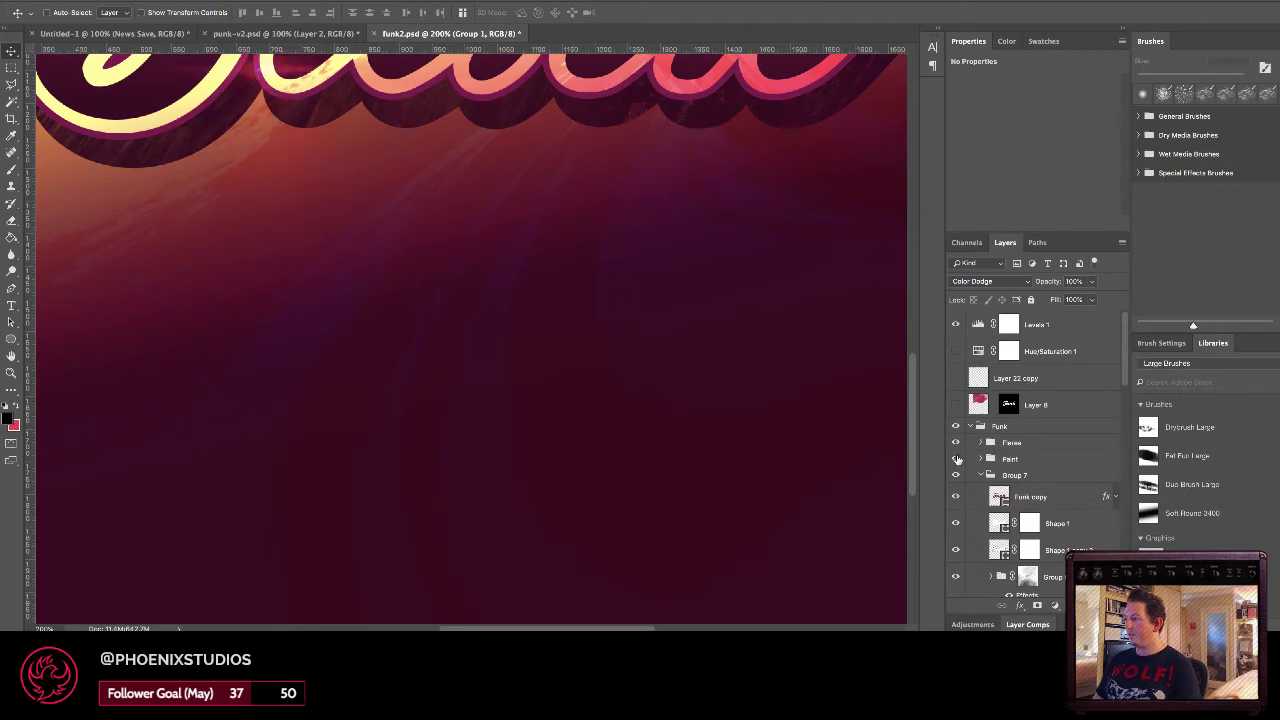
{"action": "left_click", "coordinate": [957, 459]}
{"action": "key", "text": "super+minus"}
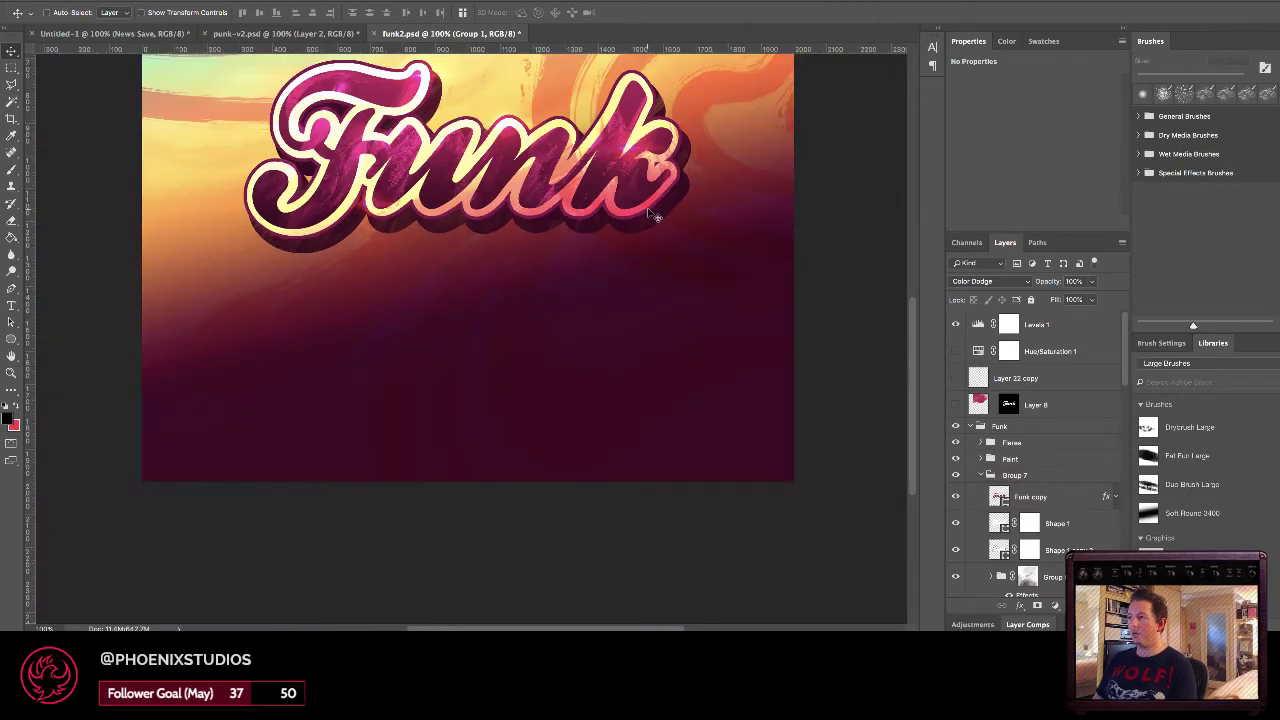
{"action": "left_click_drag", "start_coordinate": [618, 188], "coordinate": [600, 314]}
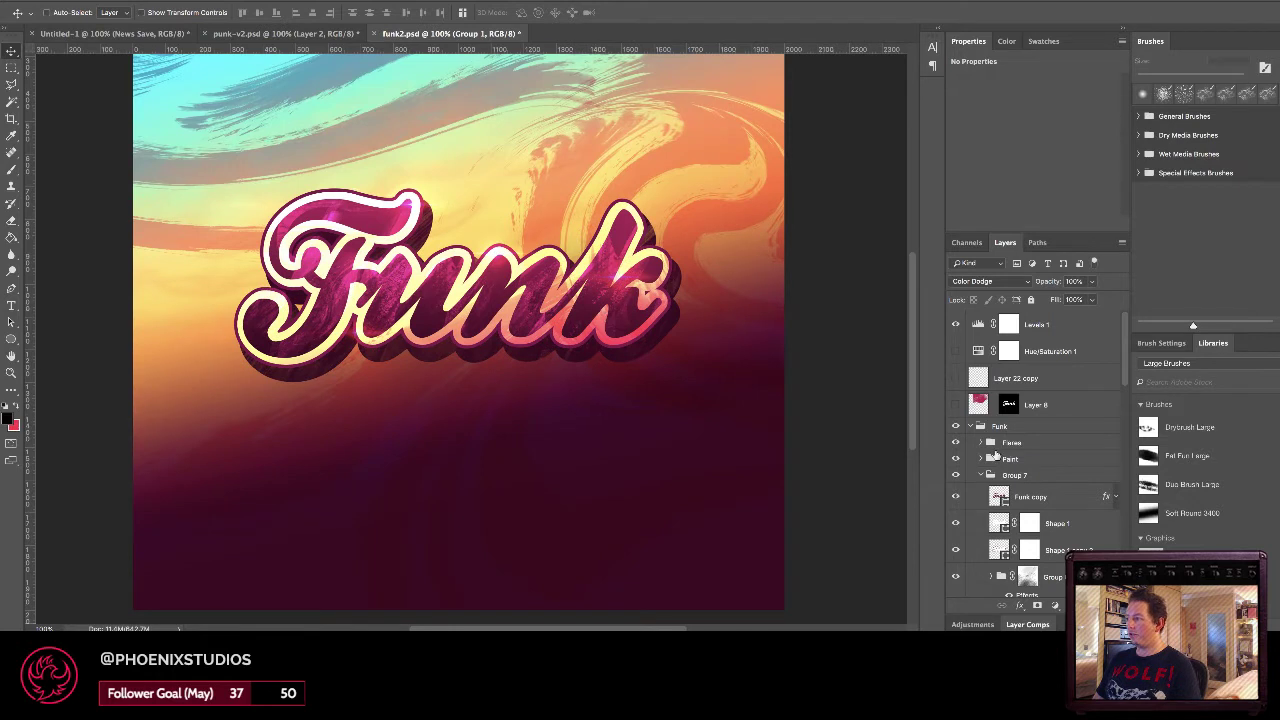
{"action": "right_click", "coordinate": [595, 319]}
{"action": "left_click", "coordinate": [607, 309]}
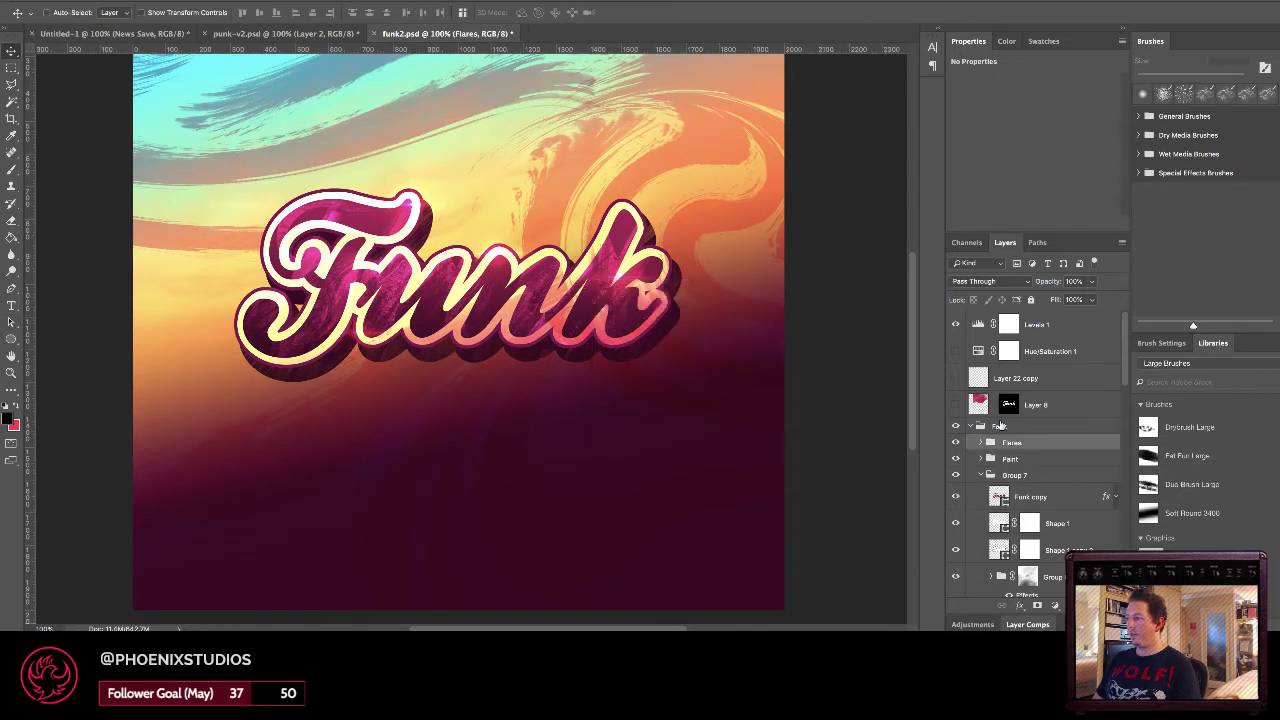
Expand the Flares and Paint groups to reveal their layers.
{"action": "left_click", "coordinate": [981, 442]}
{"action": "scroll", "coordinate": [1008, 543], "scroll_direction": "down", "scroll_amount": 4}
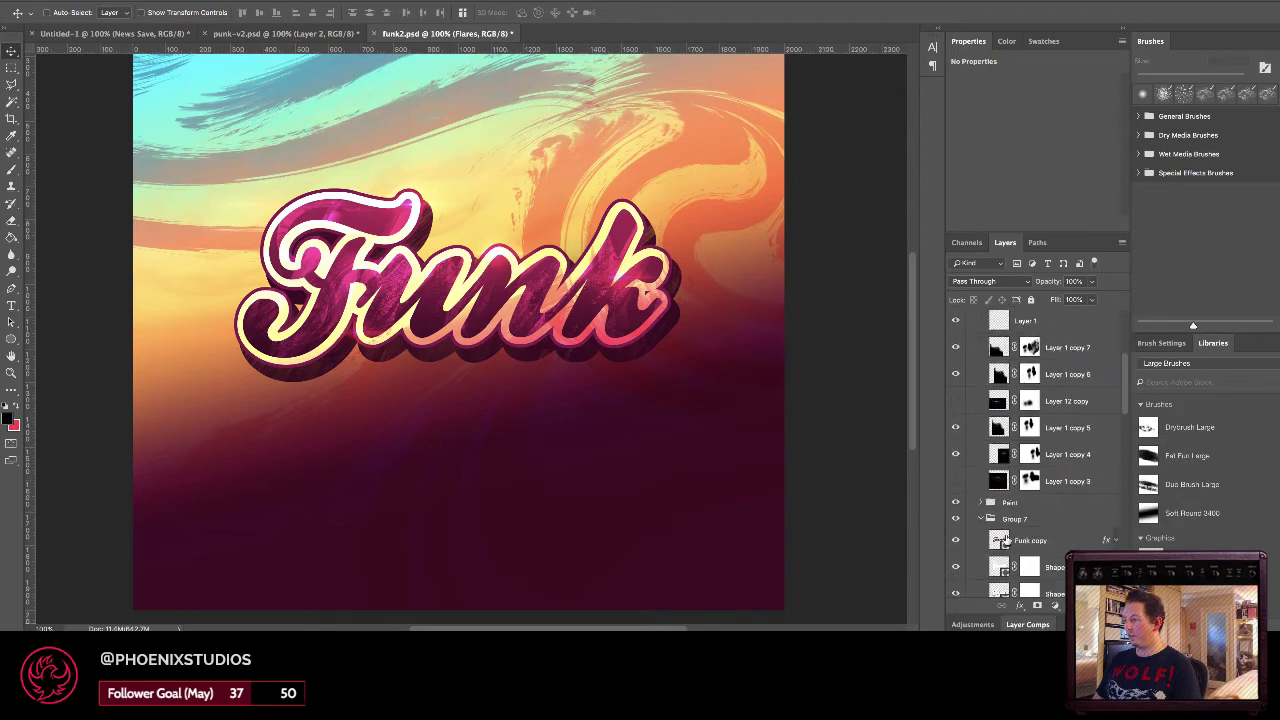
{"action": "left_click", "coordinate": [990, 502]}
{"action": "left_click", "coordinate": [980, 502]}
Select the flare layer Layer 1 copy 6 over the lettering, and hide it together with Layer 1 copy 7.
{"action": "key", "text": "z"}
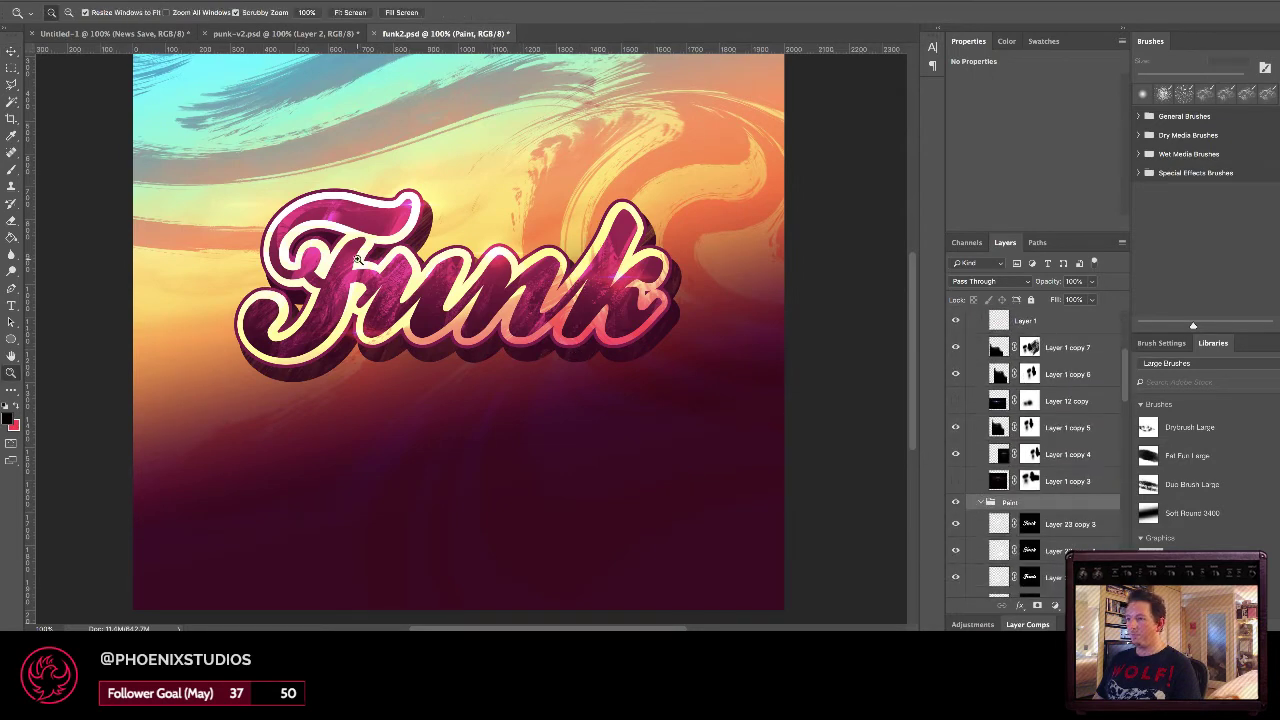
{"action": "left_click", "coordinate": [413, 312]}
{"action": "left_click_drag", "start_coordinate": [414, 312], "coordinate": [574, 284]}
{"action": "key", "text": "v"}
{"action": "right_click", "coordinate": [439, 244]}
{"action": "left_click", "coordinate": [494, 288]}
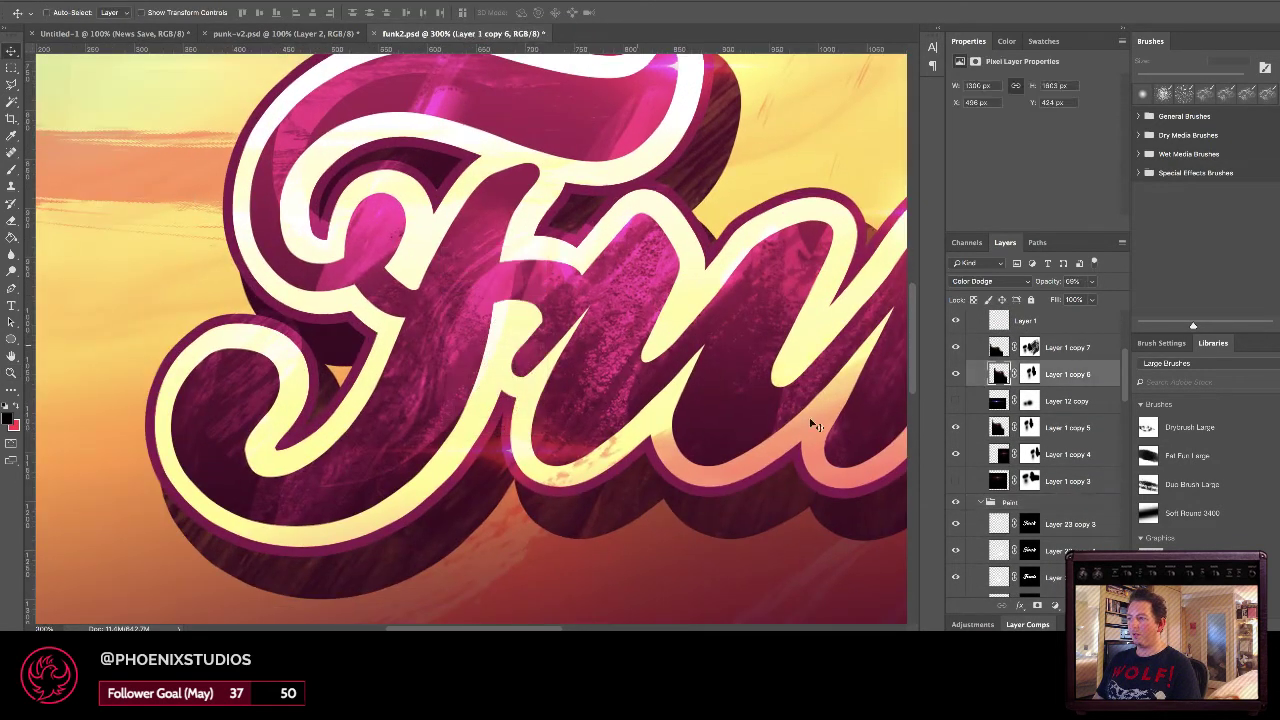
{"action": "scroll", "coordinate": [956, 390], "scroll_direction": "up", "scroll_amount": 4}
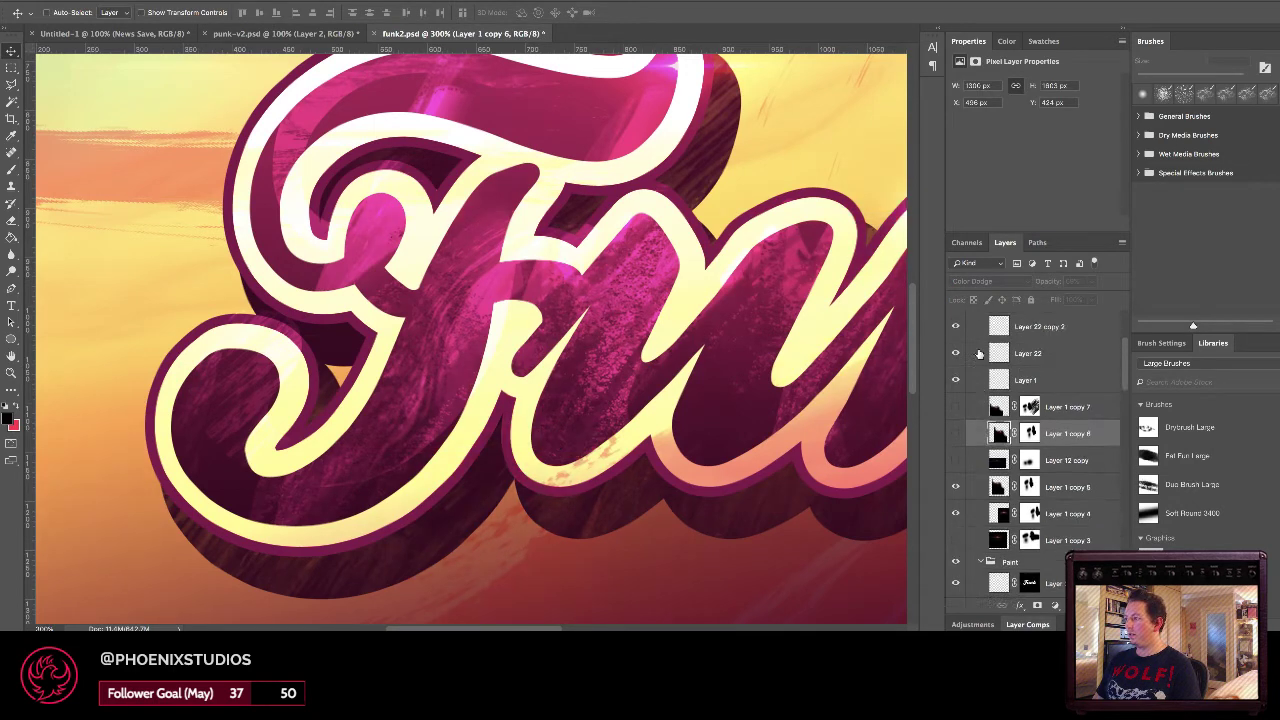
Select Layer 23 copy from the lettering's texture, and hide Layer 23 and all its copies in the Paint group.
{"action": "right_click", "coordinate": [600, 346]}
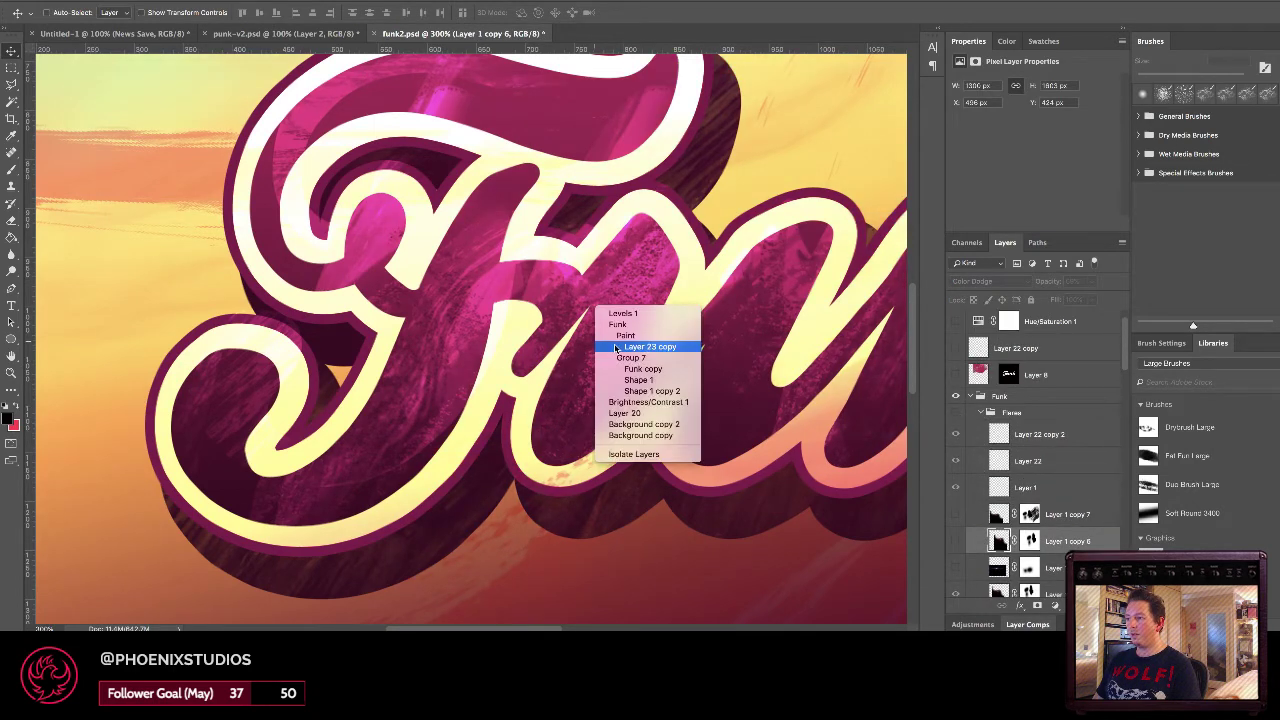
{"action": "left_click", "coordinate": [618, 349]}
{"action": "scroll", "coordinate": [1027, 510], "scroll_direction": "down", "scroll_amount": 3}
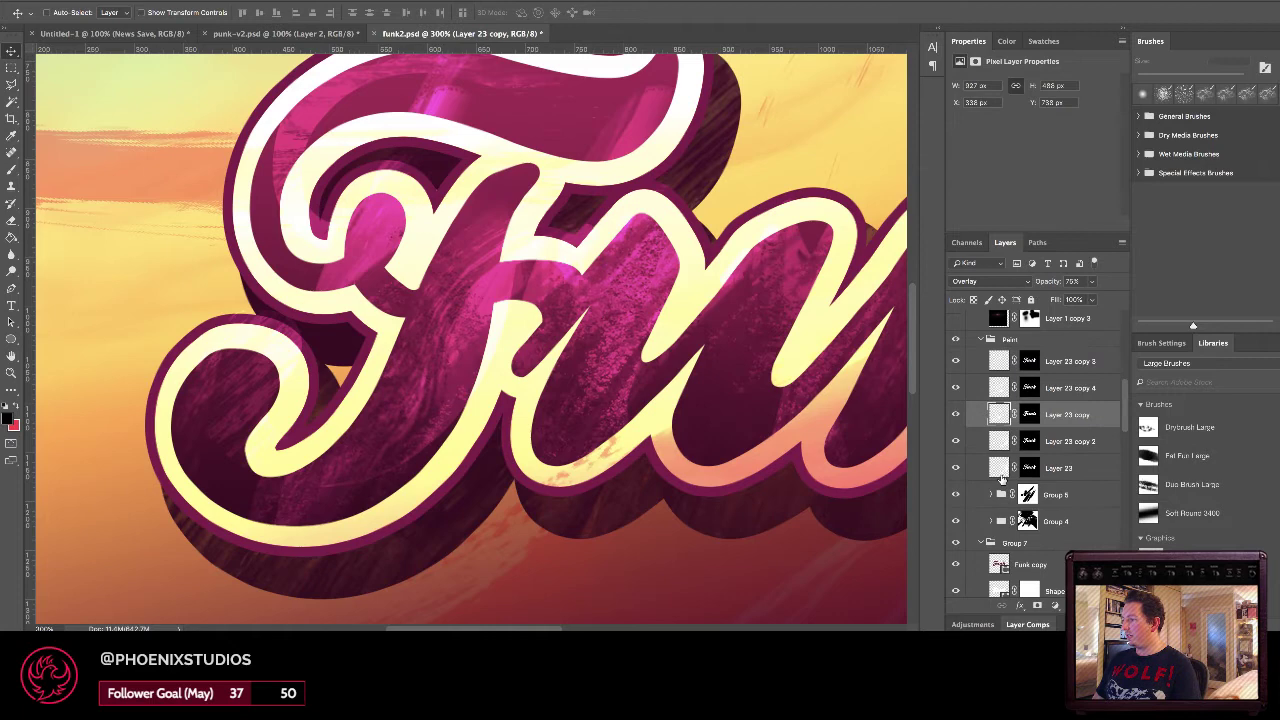
{"action": "left_click", "coordinate": [956, 388]}
{"action": "key", "text": "ctrl+minus"}
{"action": "key", "text": "ctrl+minus"}
{"action": "key", "text": "ctrl+minus"}
{"action": "key", "text": "ctrl+minus"}
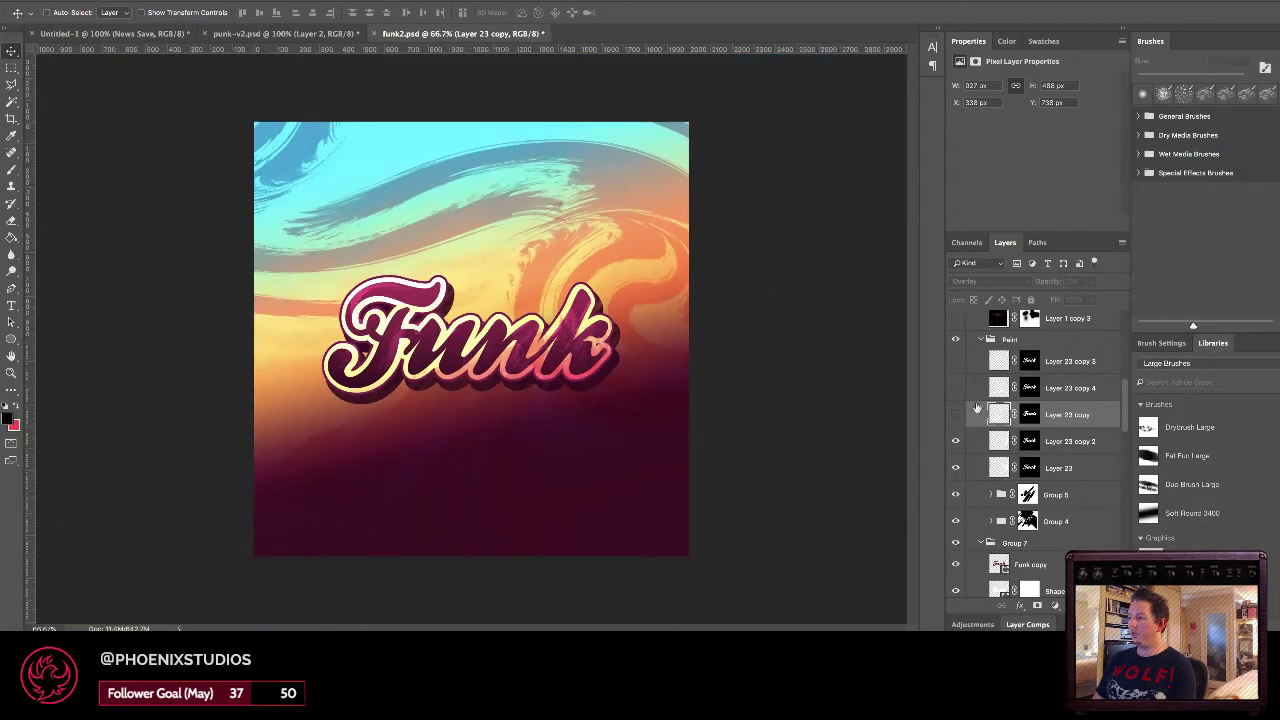
{"action": "left_click", "coordinate": [956, 441]}
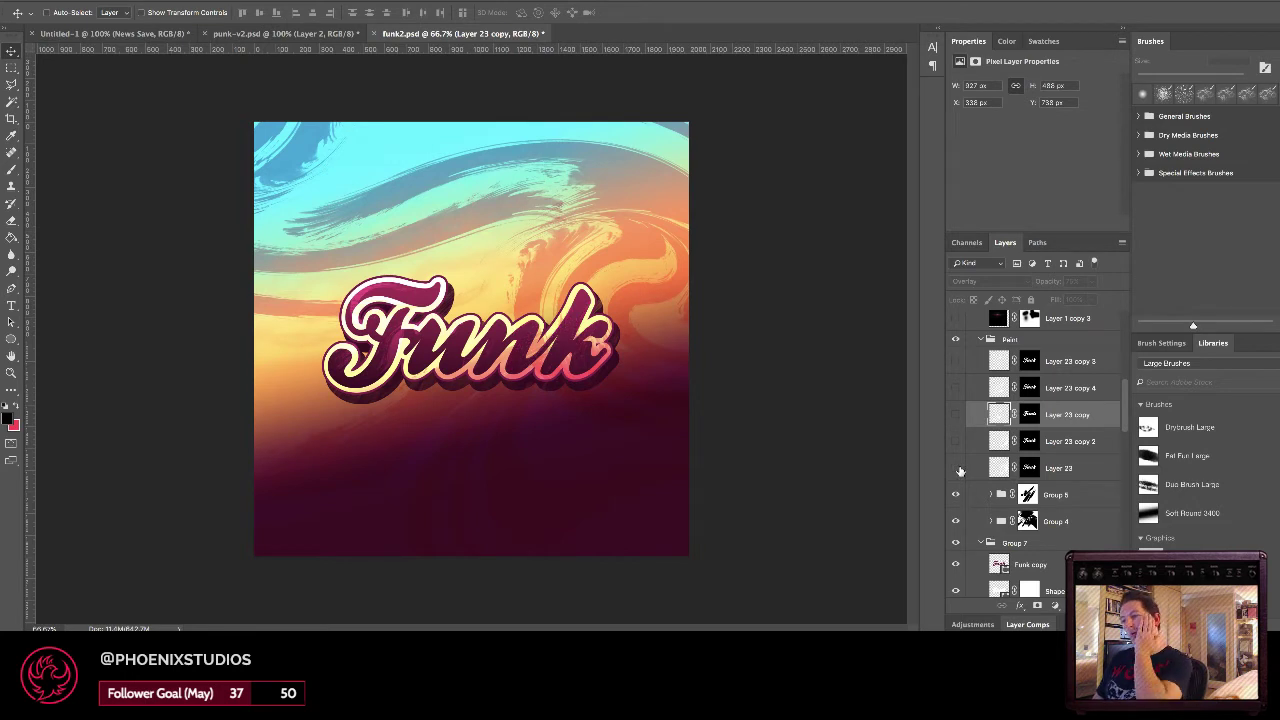
Select Layer 16 copy 3 from the lettering, collapse Group 4 around it, and hide Groups 4 and 5.
{"action": "right_click", "coordinate": [393, 343]}
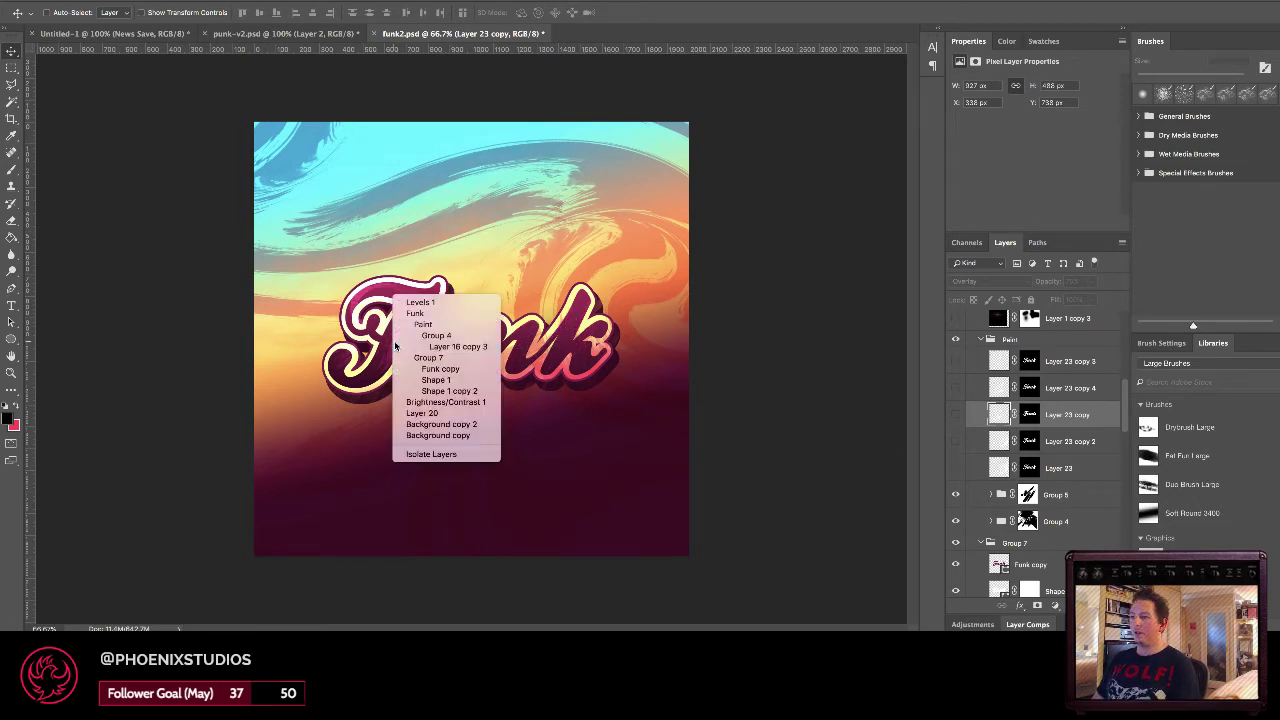
{"action": "left_click", "coordinate": [397, 346]}
{"action": "scroll", "coordinate": [1012, 530], "scroll_direction": "down", "scroll_amount": 3}
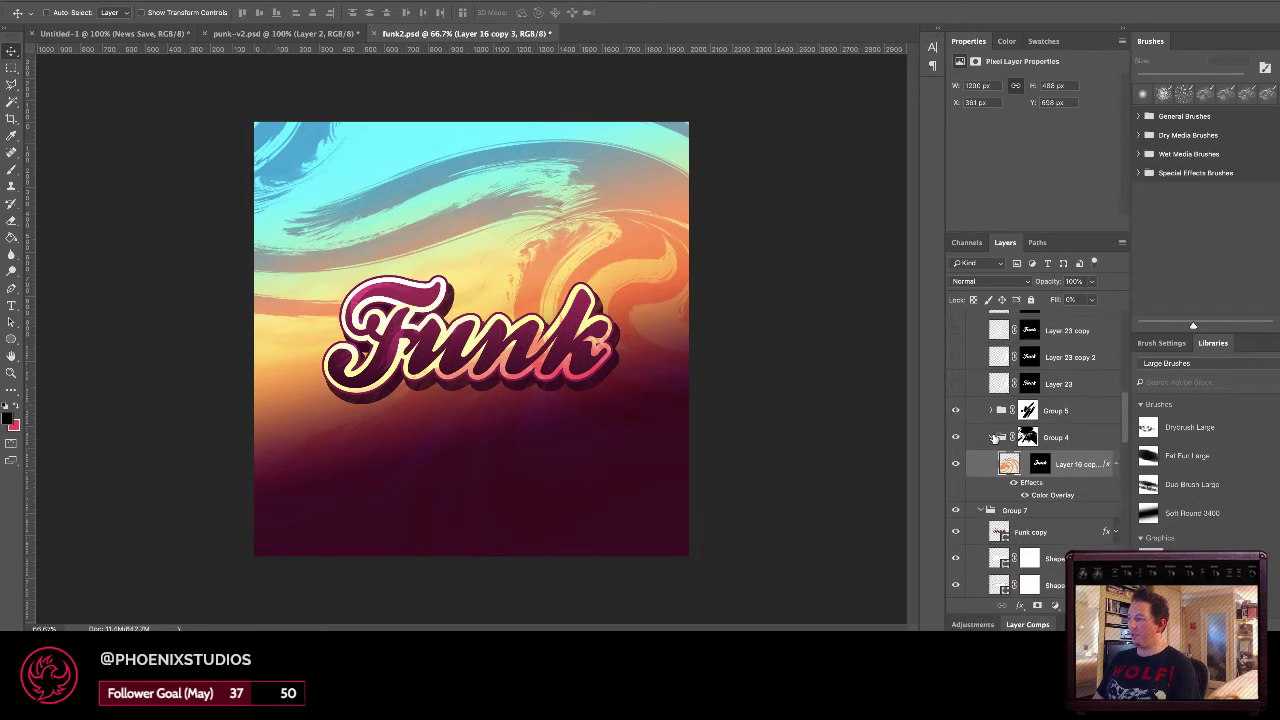
{"action": "left_click", "coordinate": [991, 438]}
{"action": "left_click", "coordinate": [958, 439]}
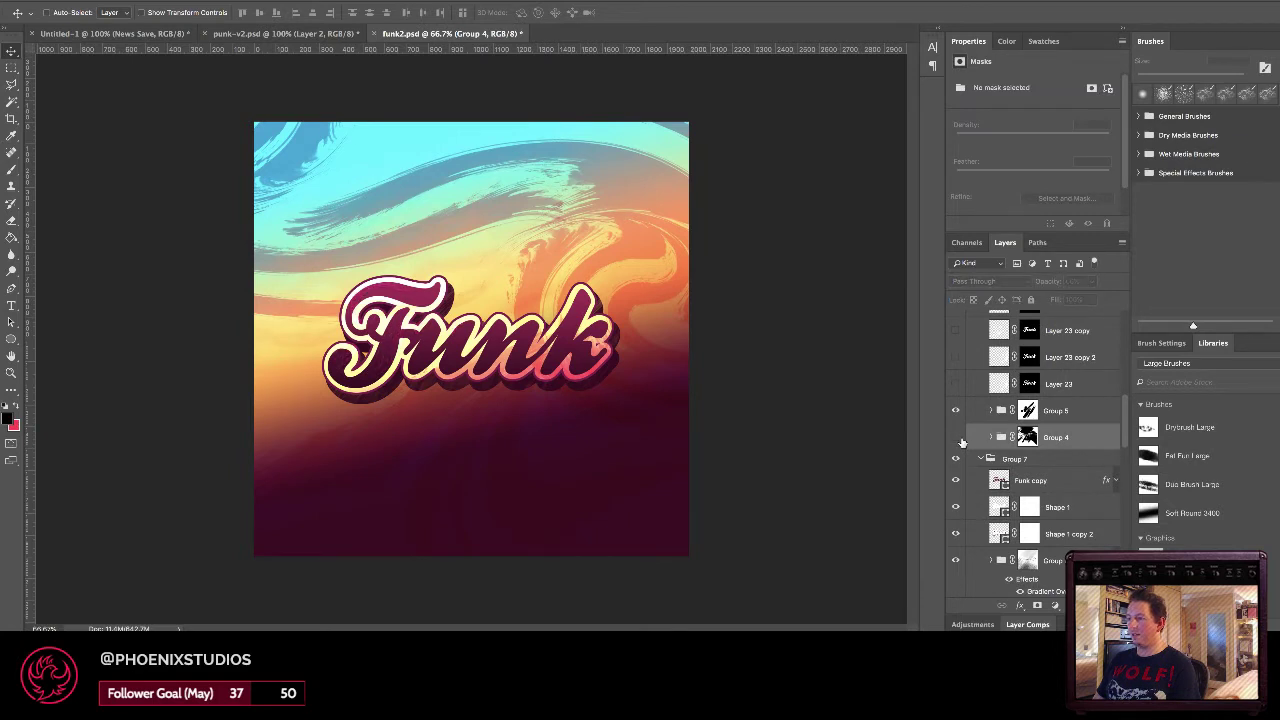
Toggle Group 7's lettering off and on, and collapse the group.
{"action": "left_click", "coordinate": [955, 460]}
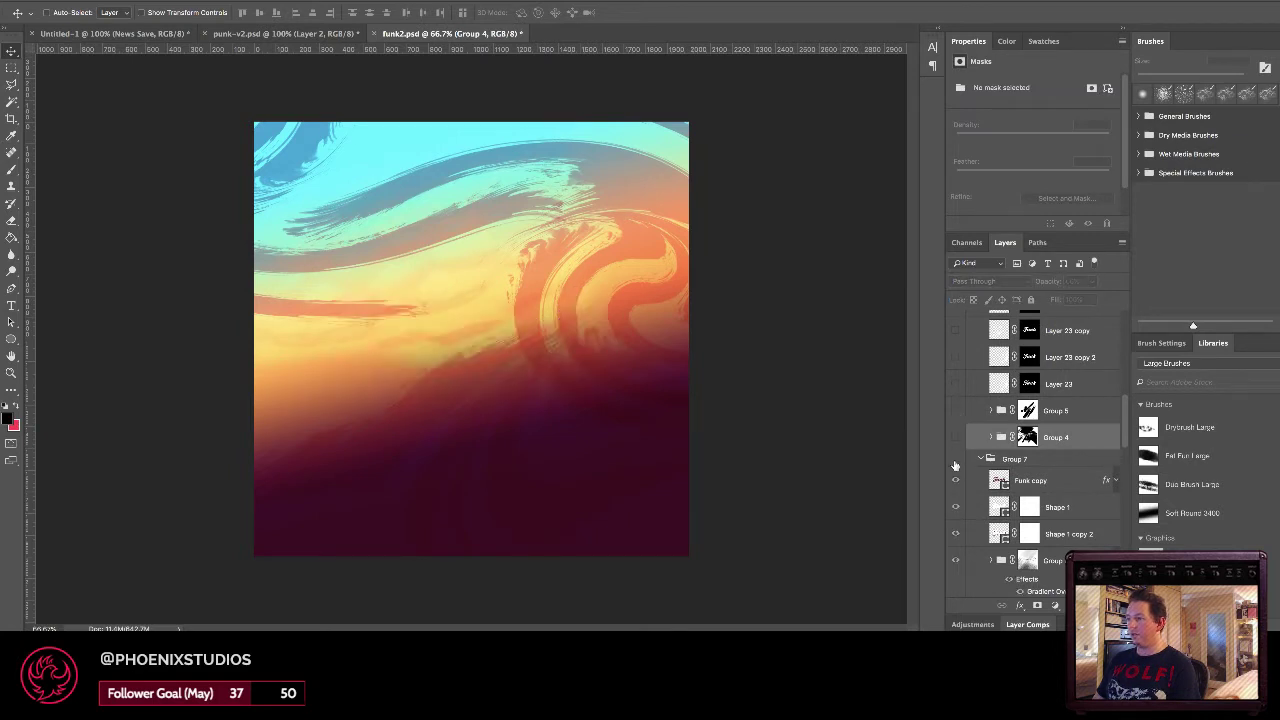
{"action": "left_click", "coordinate": [955, 462]}
{"action": "left_click", "coordinate": [982, 459]}
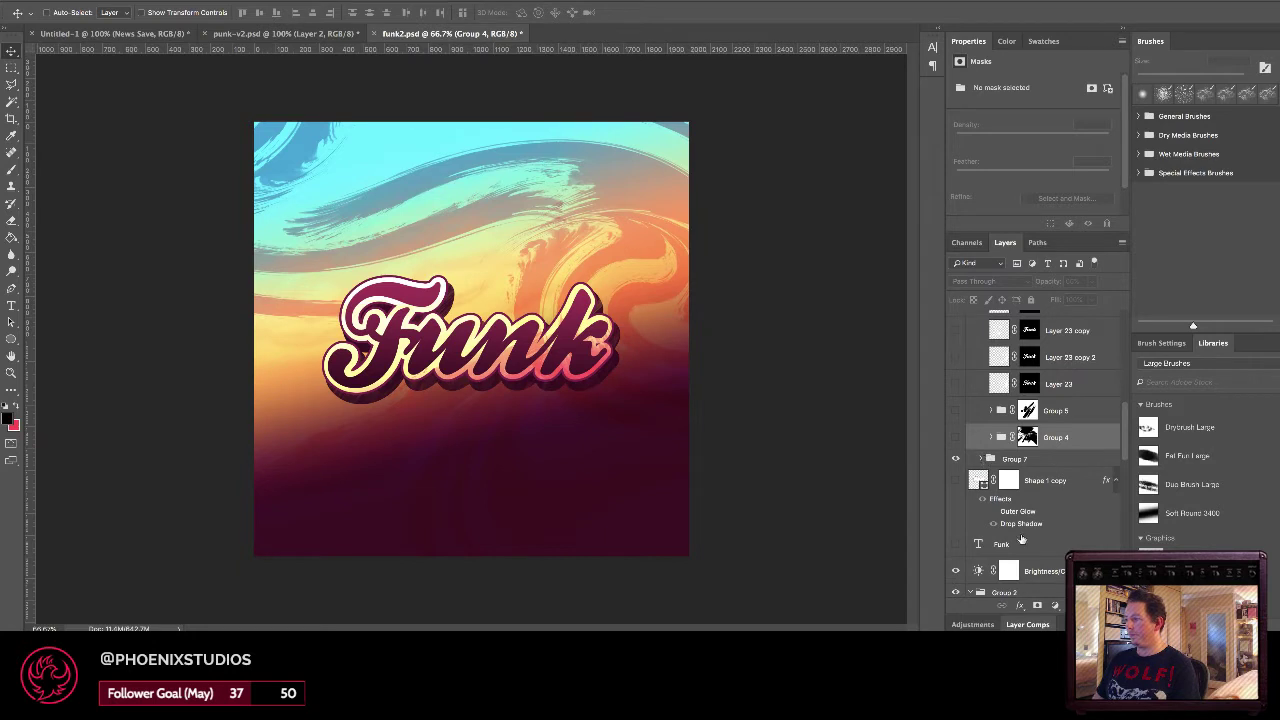
Collapse Group 2 and hide it along with the Brightness/Contrast 1 adjustment.
{"action": "scroll", "coordinate": [1021, 540], "scroll_direction": "down", "scroll_amount": 3}
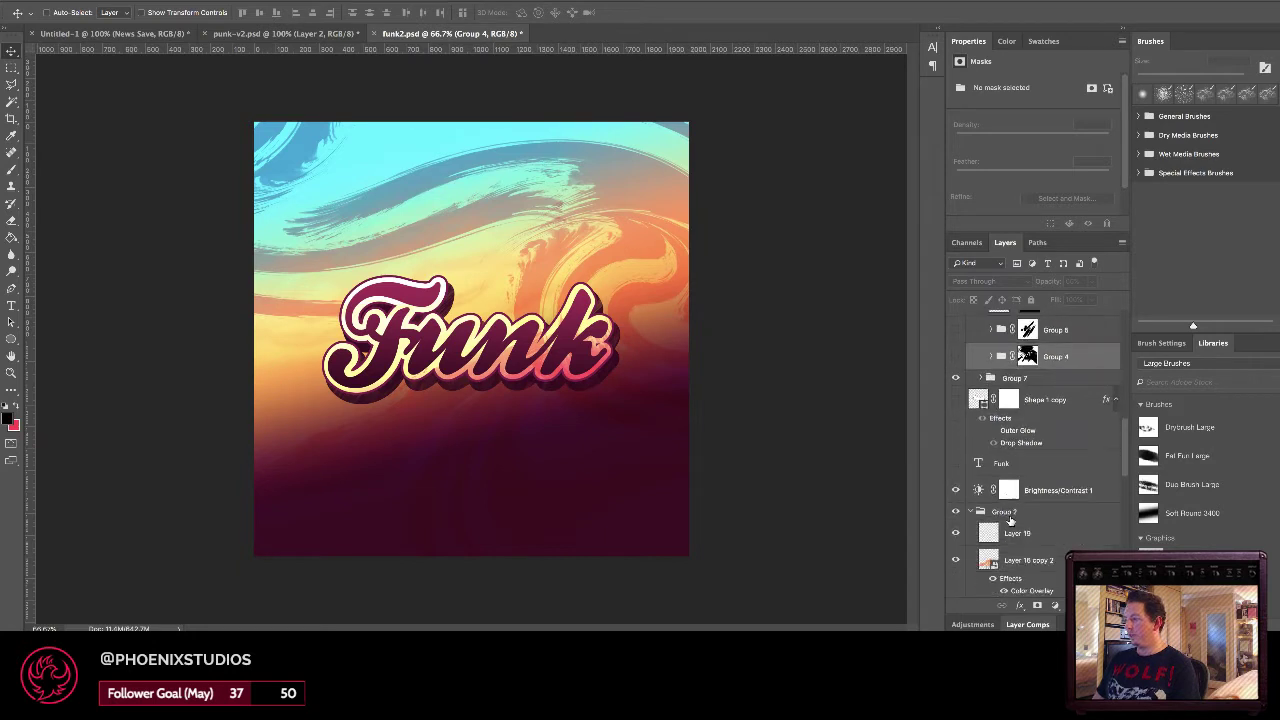
{"action": "left_click", "coordinate": [956, 512]}
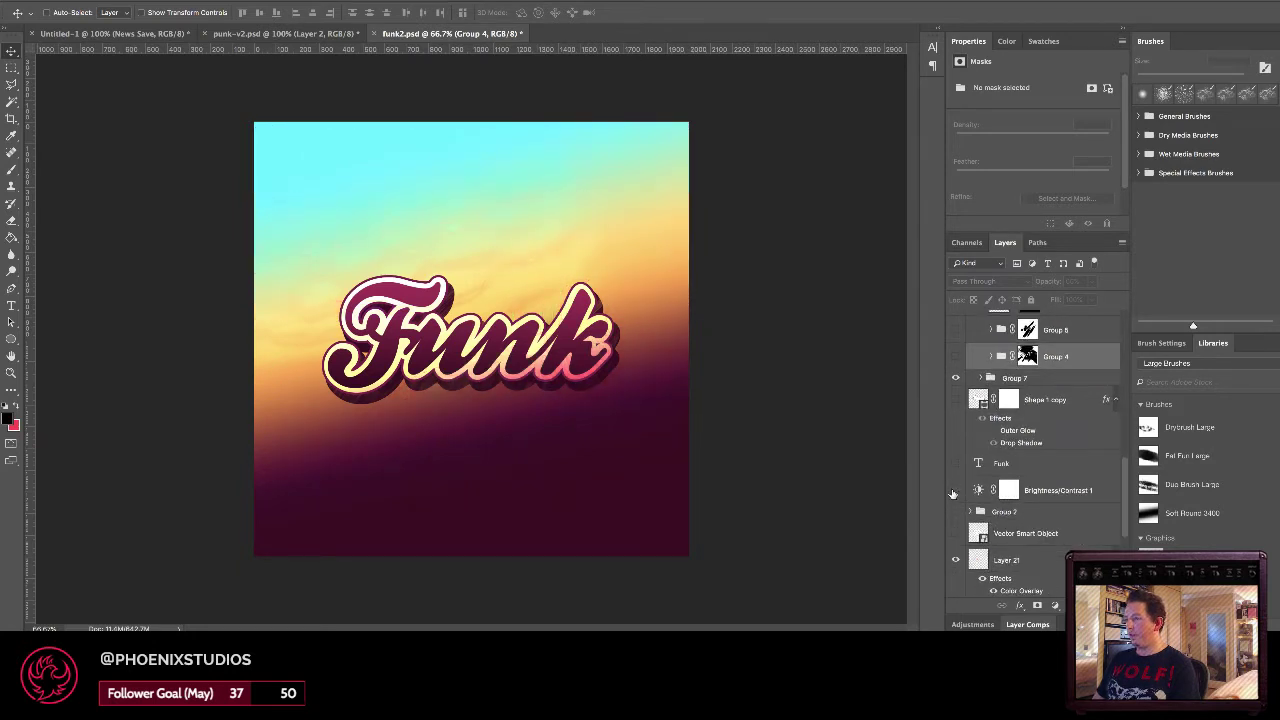
Select Background copy 2 from the artwork and view its Gradient Overlay settings.
{"action": "right_click", "coordinate": [646, 247]}
{"action": "left_click", "coordinate": [690, 247]}
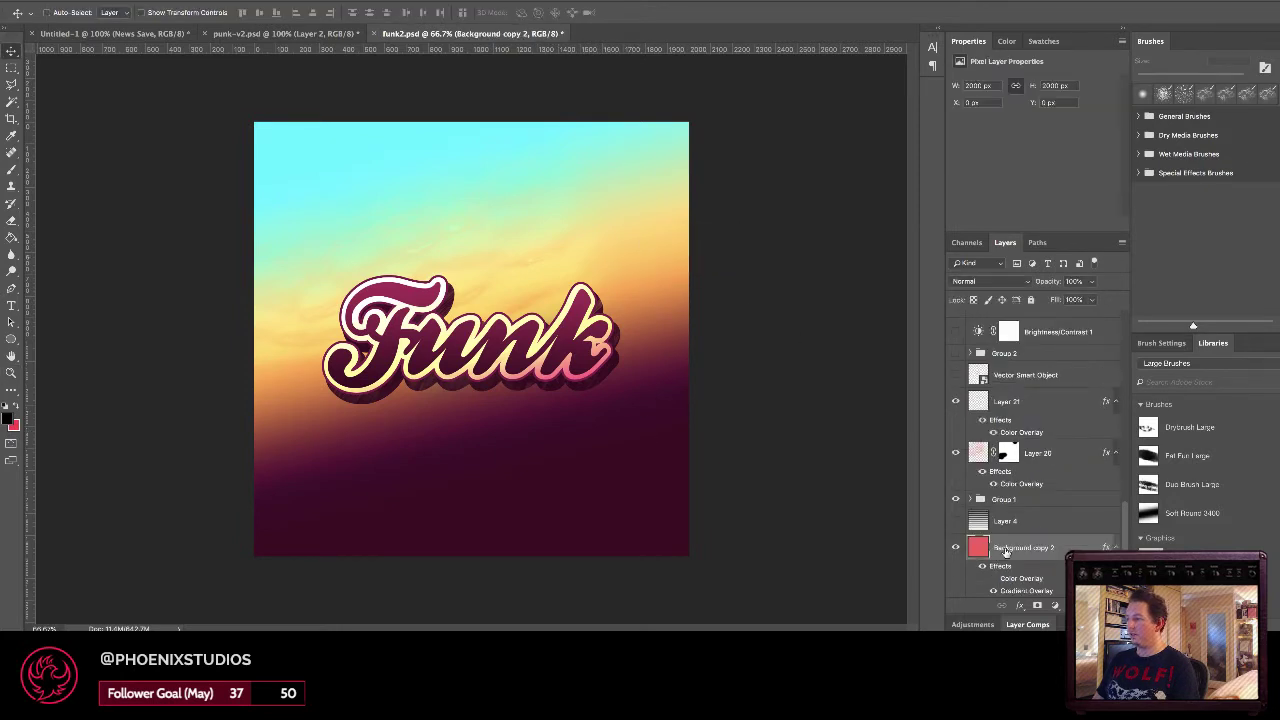
{"action": "double_click", "coordinate": [1030, 591]}
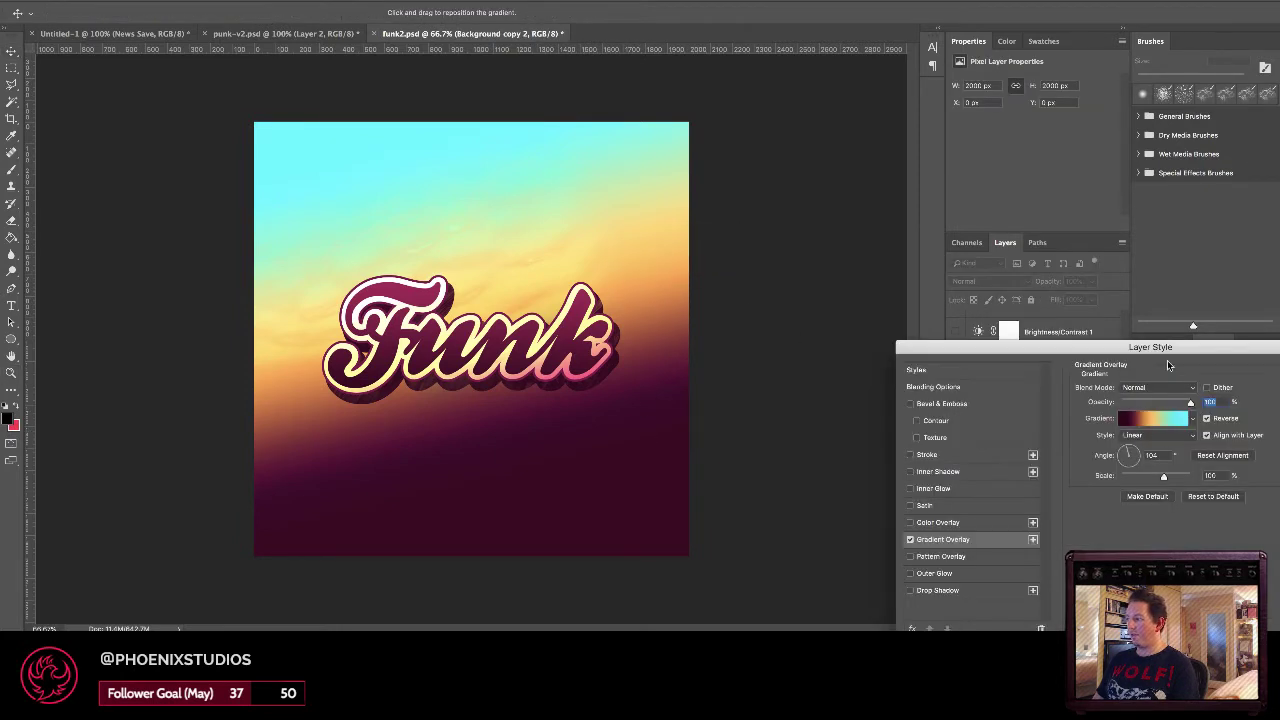
{"action": "left_click_drag", "start_coordinate": [1165, 350], "coordinate": [965, 311]}
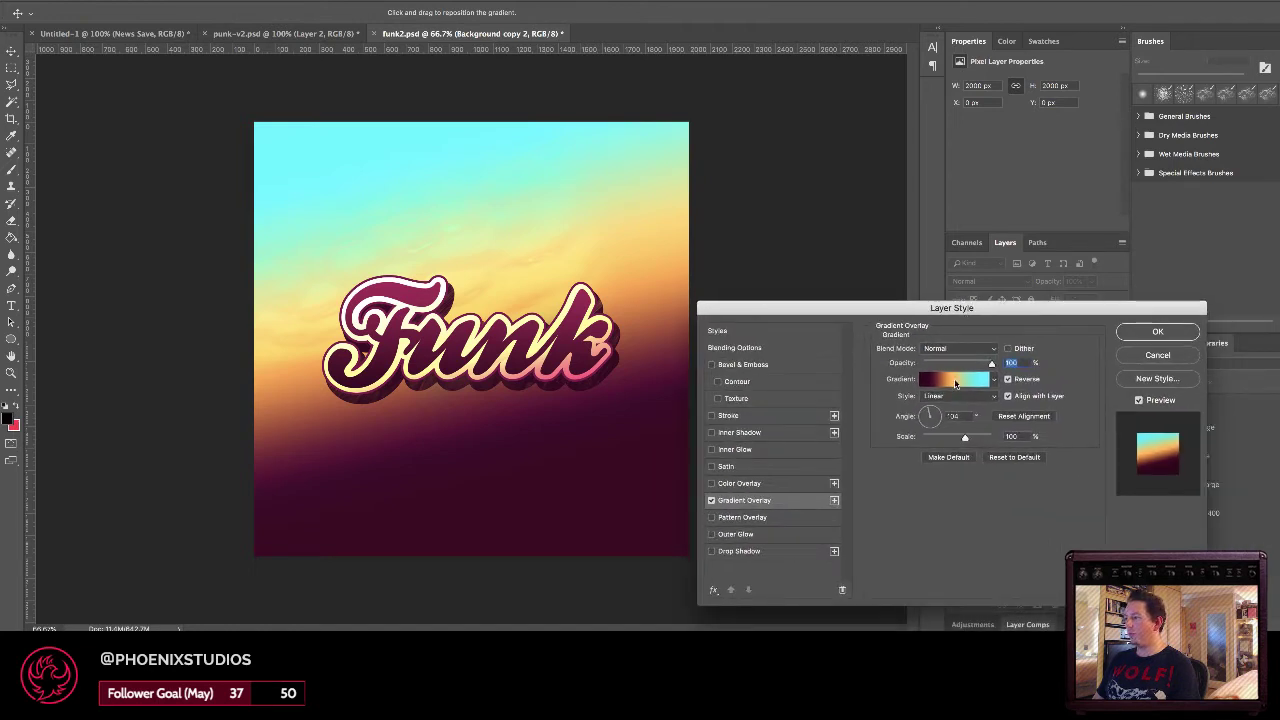
{"action": "key", "text": "Return"}
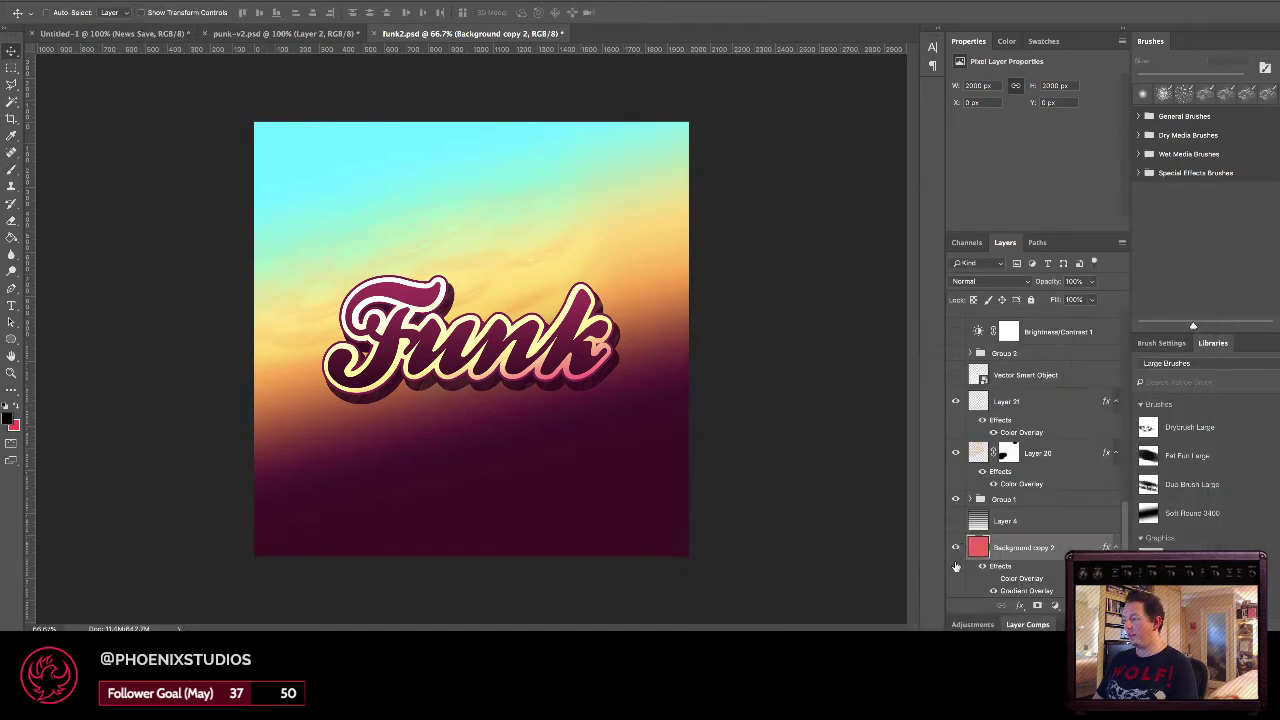
Hide Background copy 2 and Background copy, and show the plain red Background behind the lettering.
{"action": "left_click", "coordinate": [955, 548]}
{"action": "scroll", "coordinate": [958, 550], "scroll_direction": "down", "scroll_amount": 1}
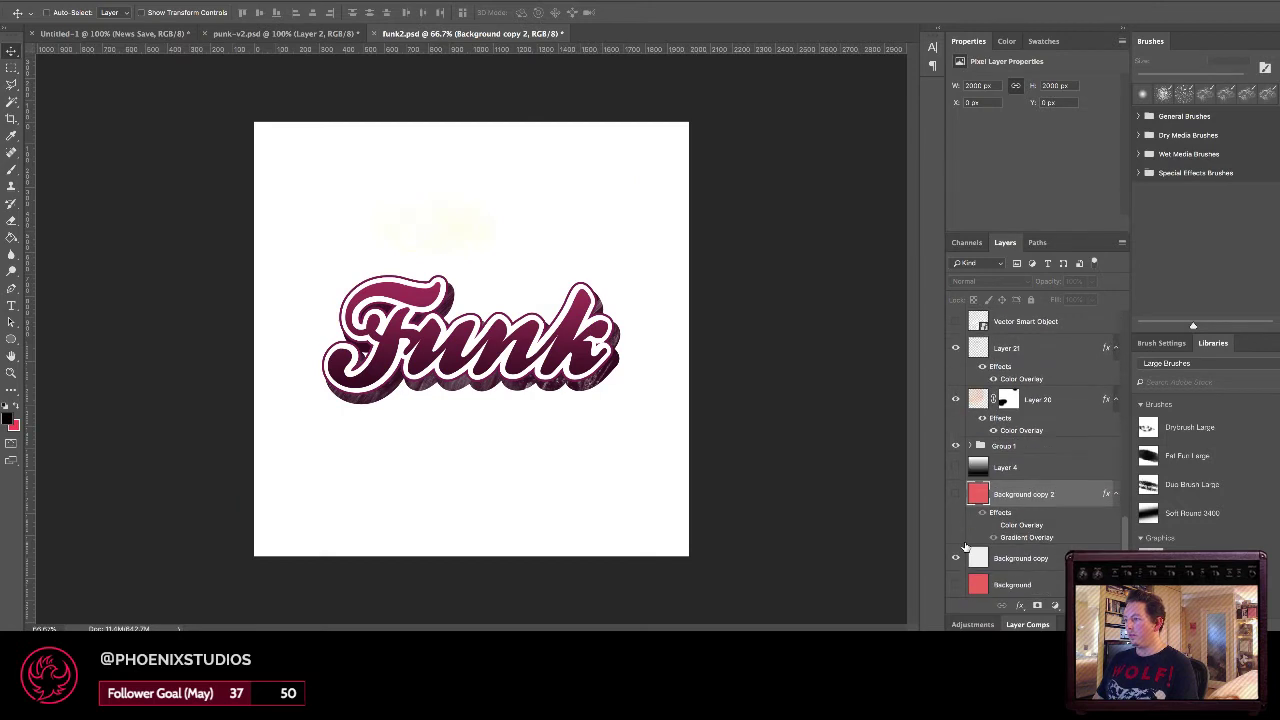
{"action": "left_click", "coordinate": [954, 586]}
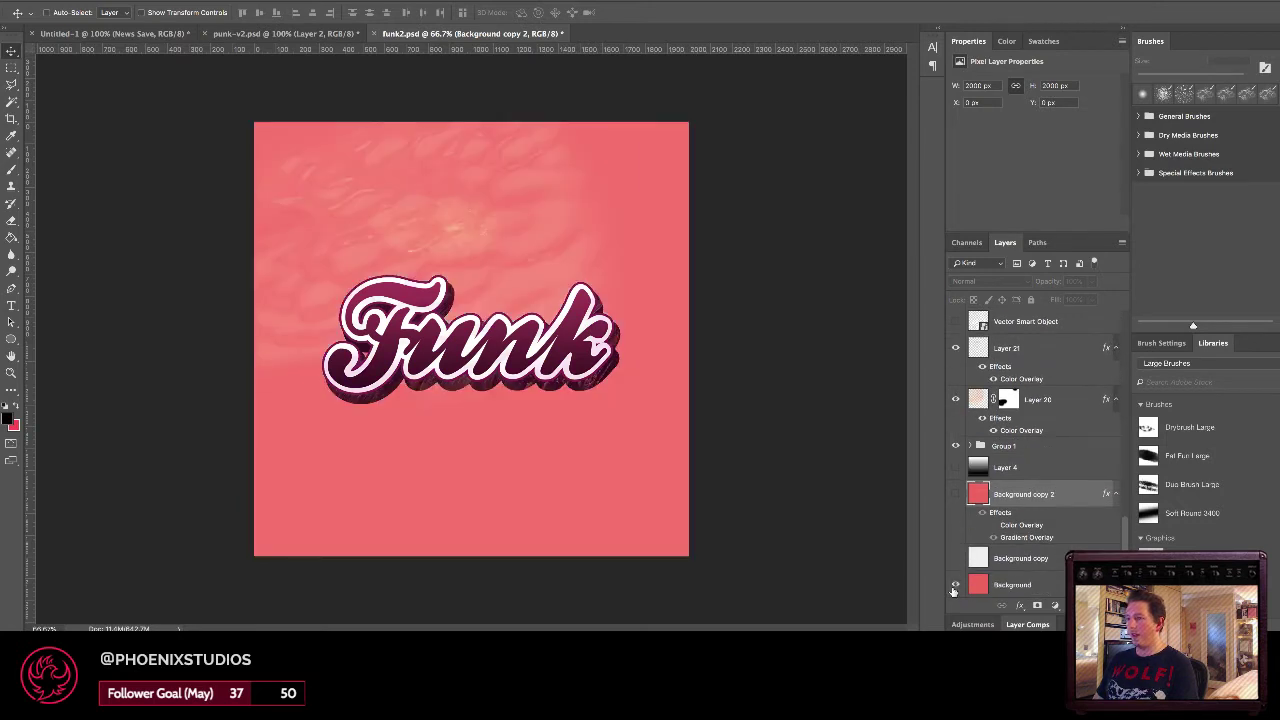
{"action": "key", "text": "ctrl+1"}
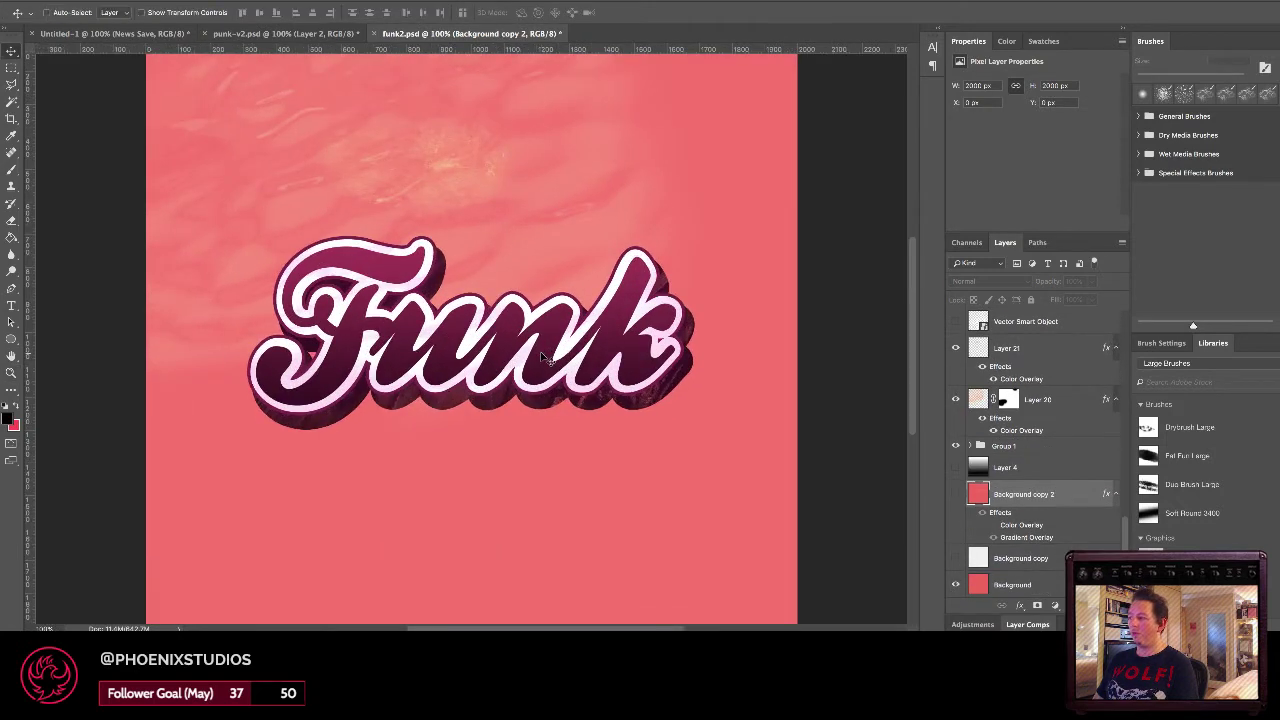
{"action": "key", "text": "ctrl+minus"}
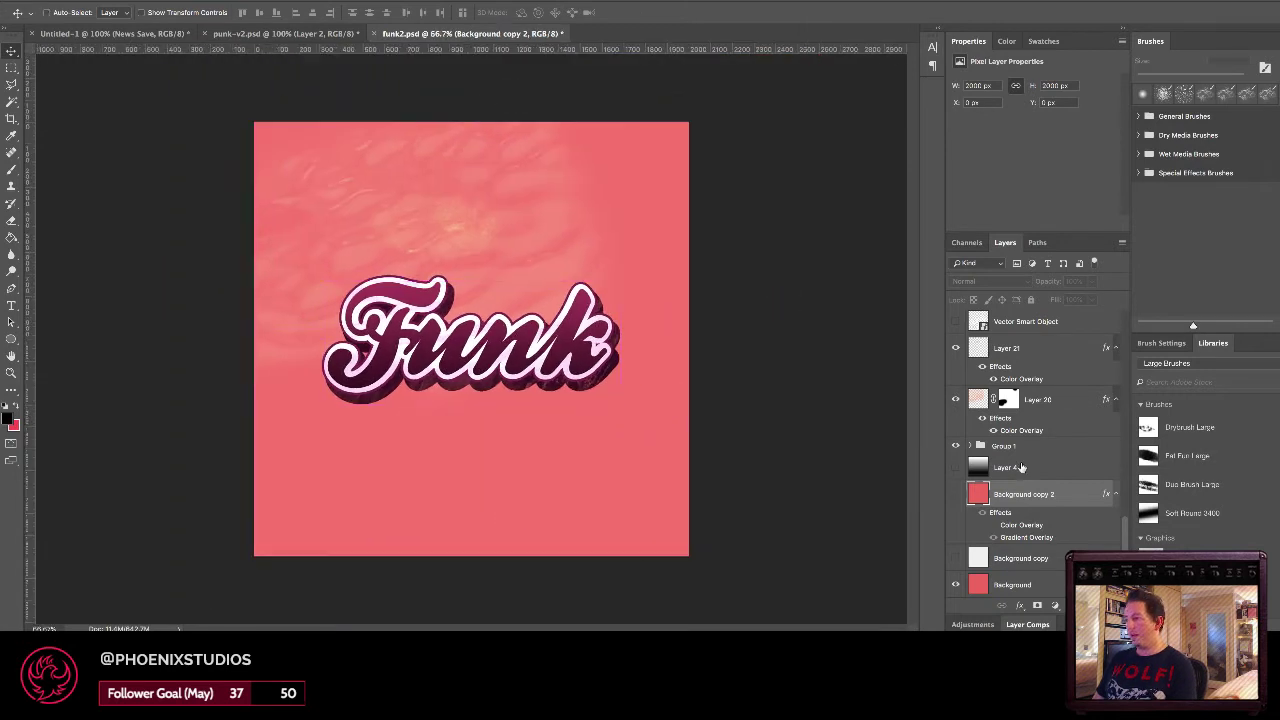